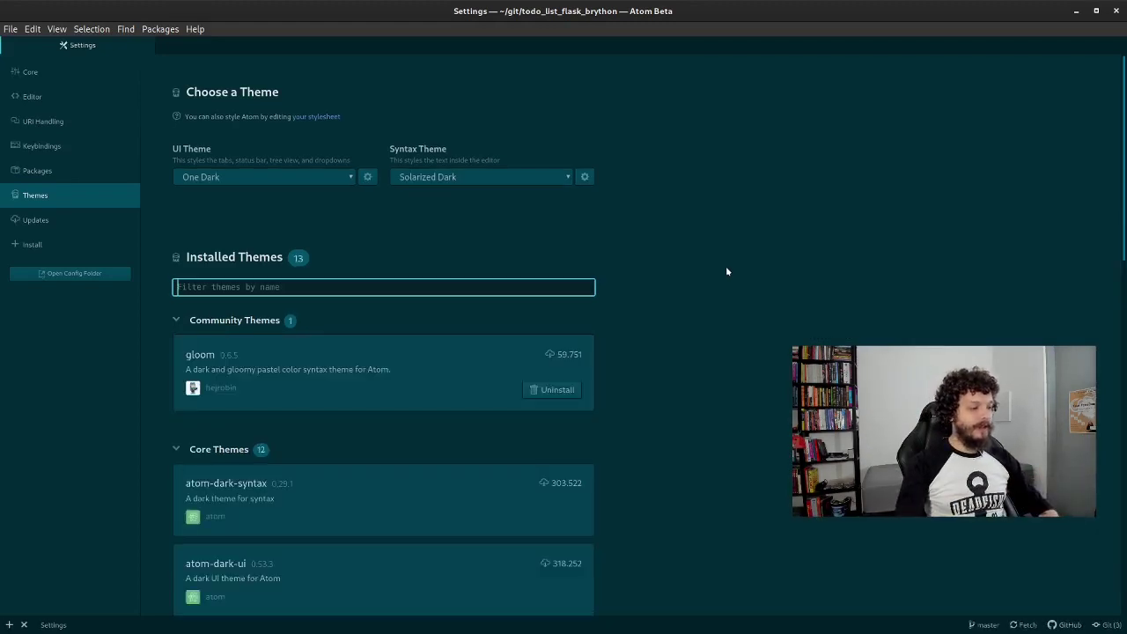
# Step: Change the syntax theme to Gloom
pyautogui.click(440, 173)
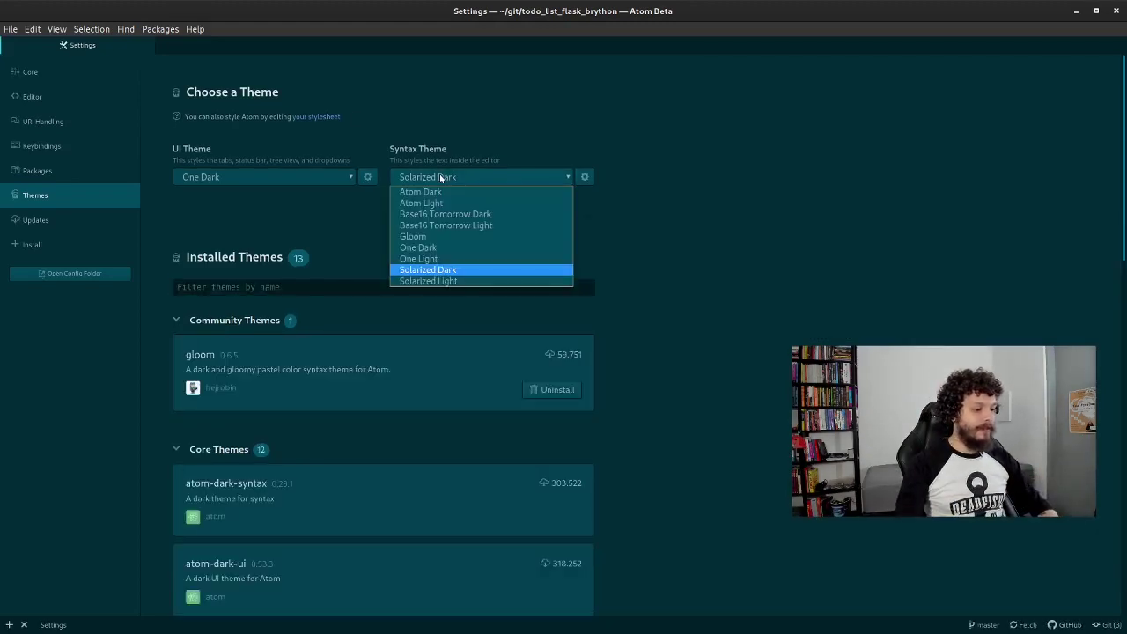
pyautogui.click(422, 223)
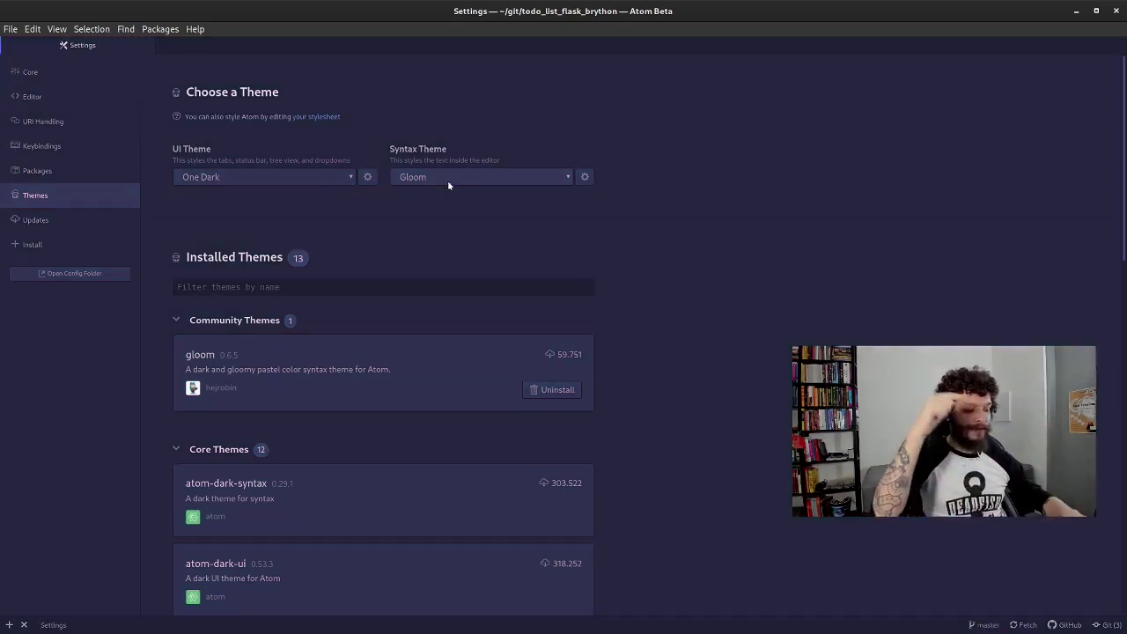
pyautogui.click(448, 181)
pyautogui.click(448, 180)
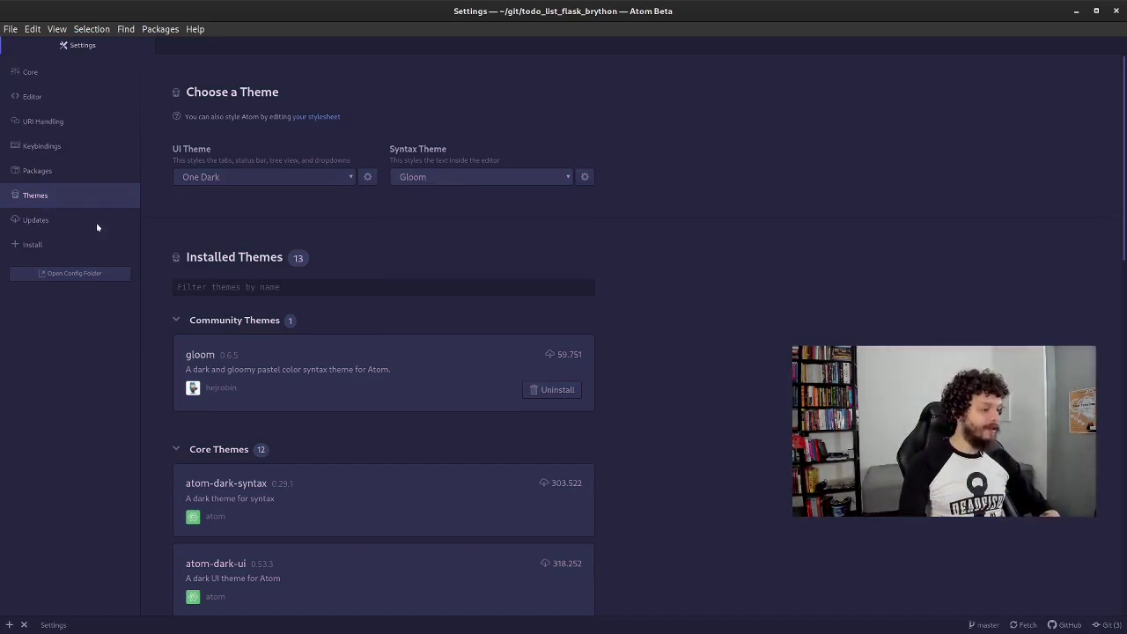
# Step: Open the package installation page, then show and hide the terminal panel
pyautogui.click(64, 239)
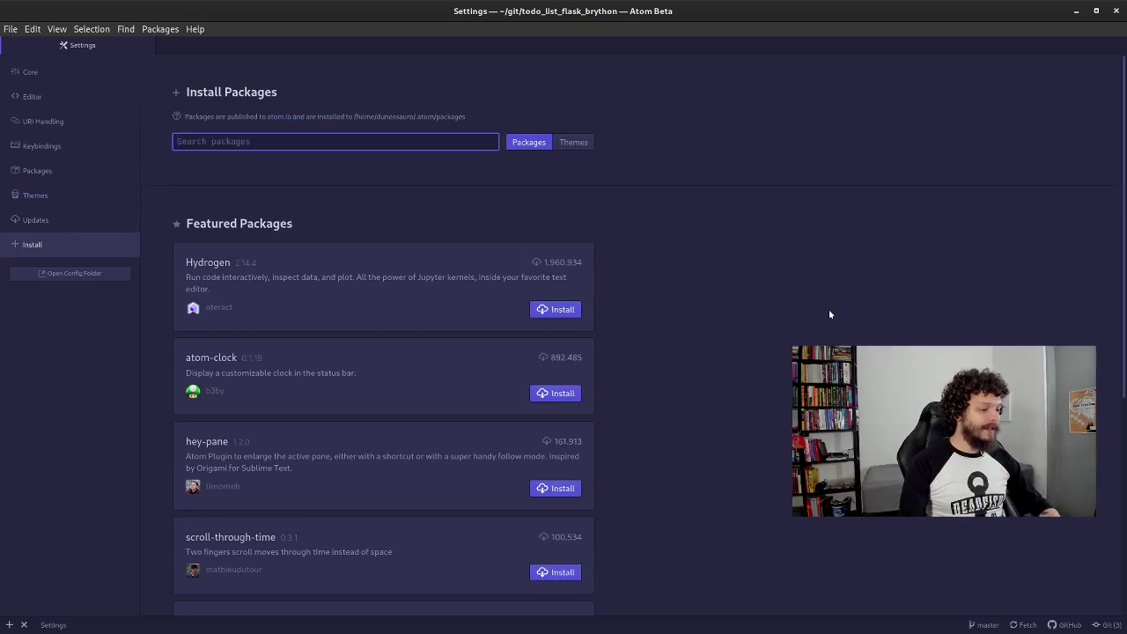
pyautogui.hotkey('ctrl', '`')
pyautogui.hotkey('ctrl', '`')
pyautogui.hotkey('ctrl', '`')
pyautogui.hotkey('ctrl', '`')
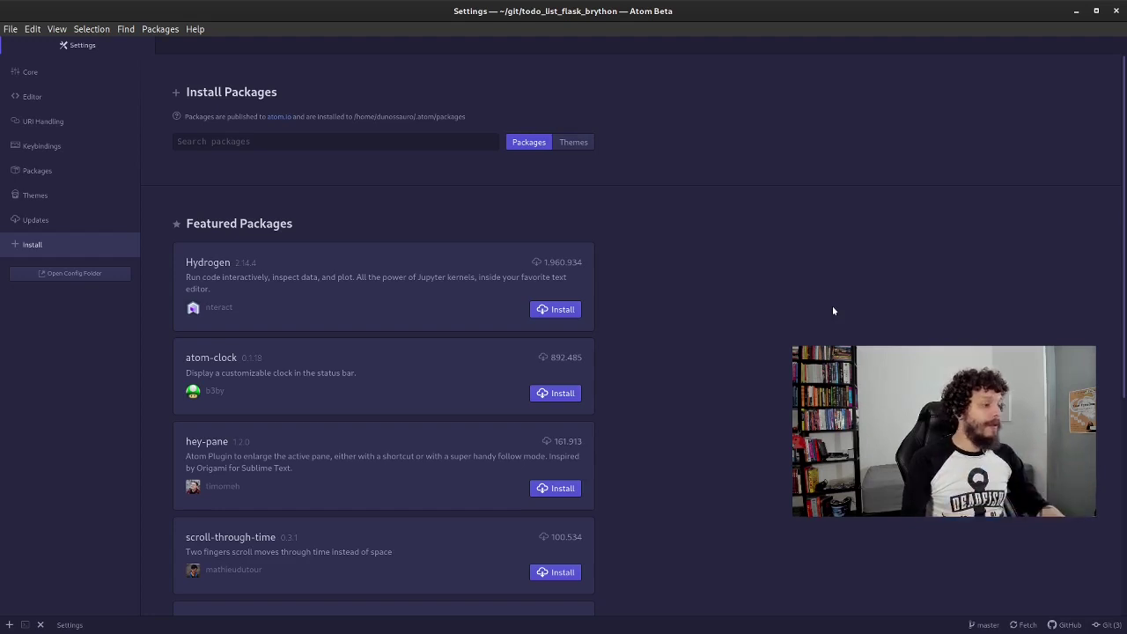
pyautogui.click(302, 139)
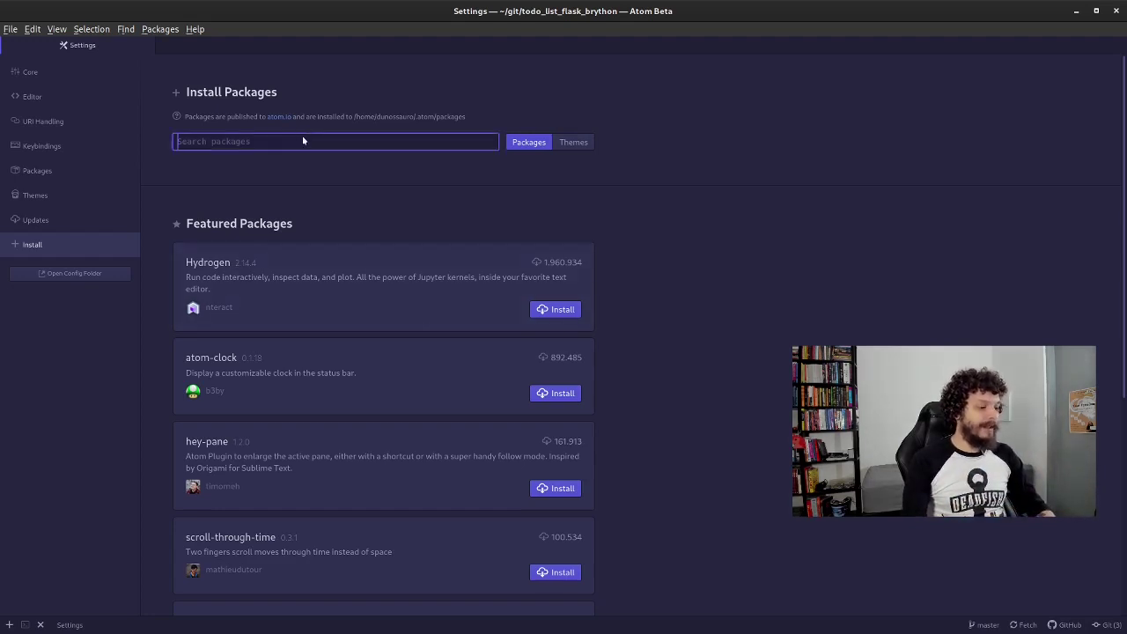
# Step: Switch to the browser and view the psf/black GitHub README, enlarging the page to 150%
pyautogui.hotkey('alt', 'Tab')
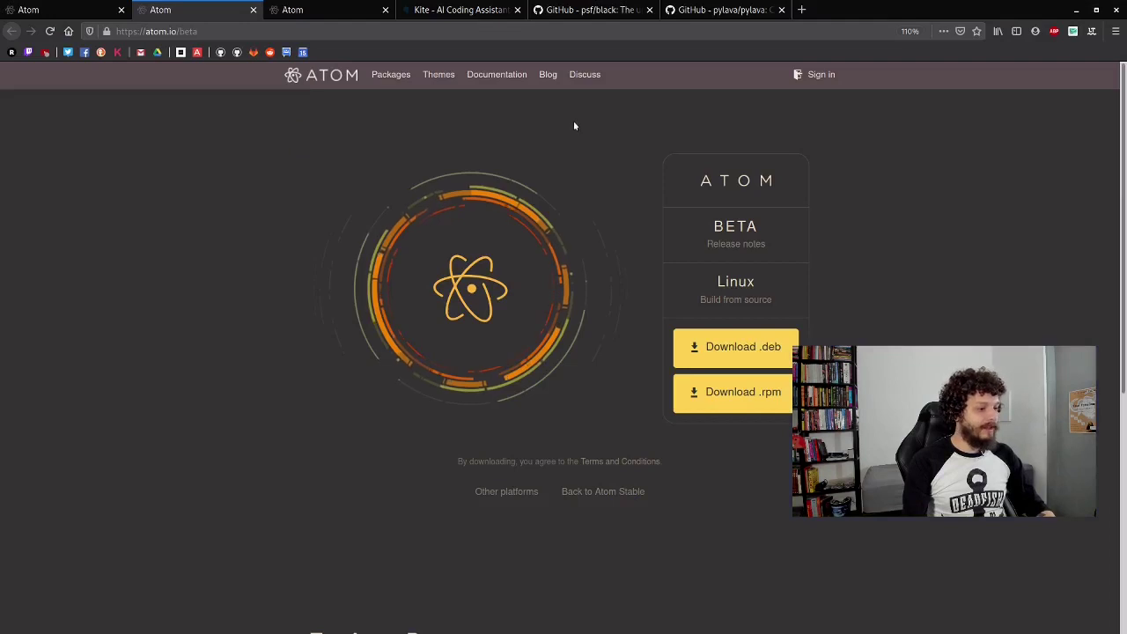
pyautogui.click(584, 10)
pyautogui.scroll(1, 532, 400)
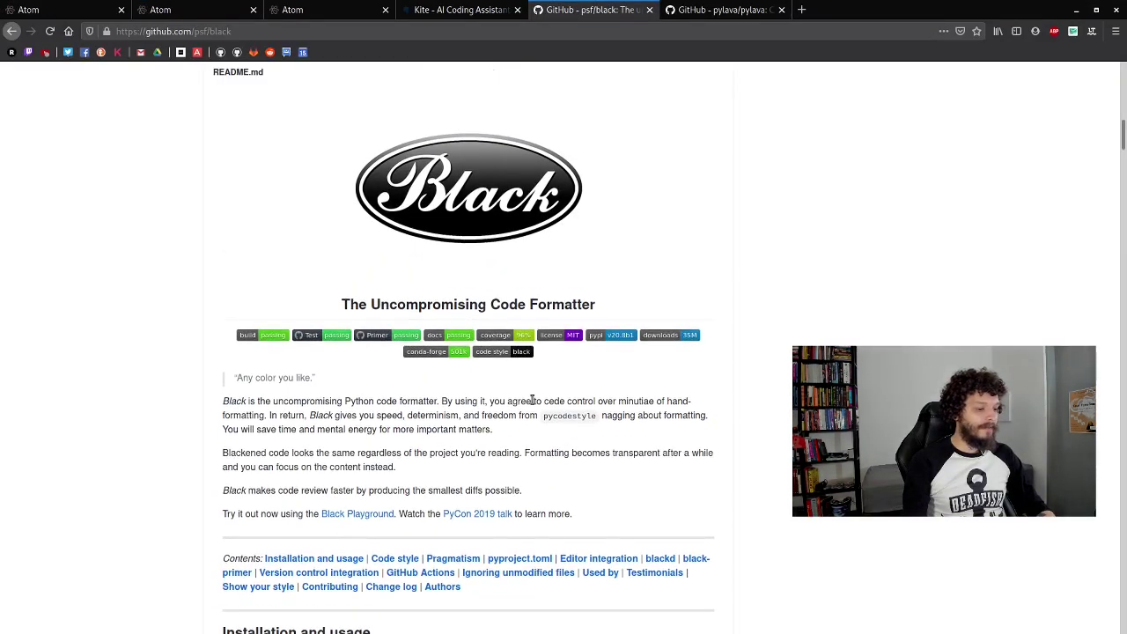
pyautogui.moveTo(490, 307); pyautogui.dragTo(621, 307)
pyautogui.click(623, 308)
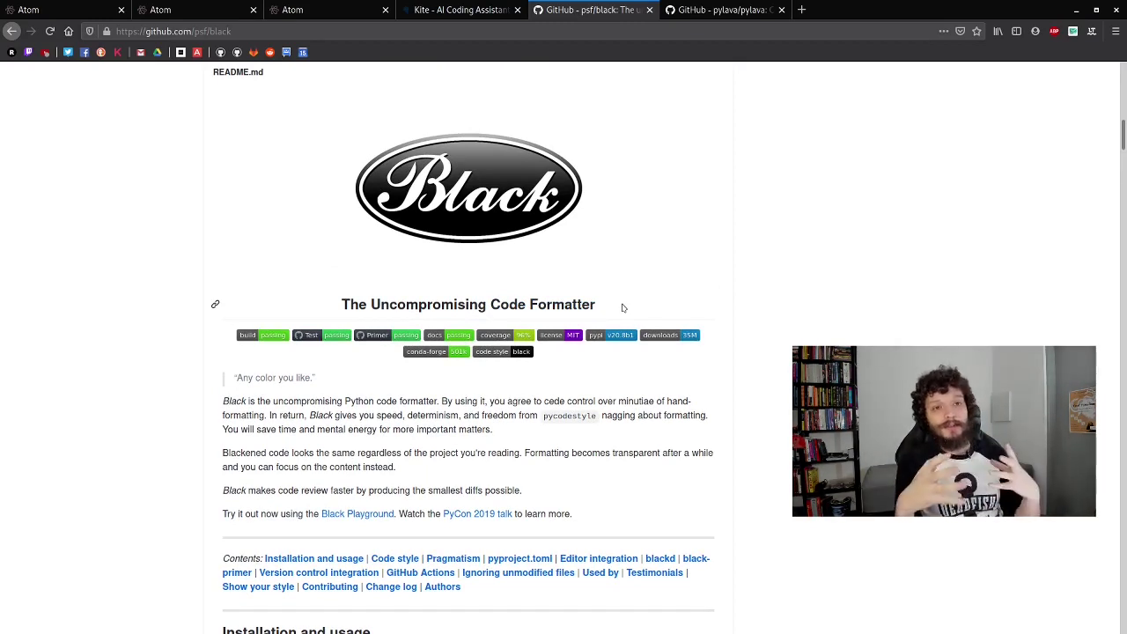
pyautogui.hotkey('ctrl', '+')
pyautogui.hotkey('ctrl', '+')
pyautogui.hotkey('ctrl', '+')
pyautogui.hotkey('ctrl', '+')
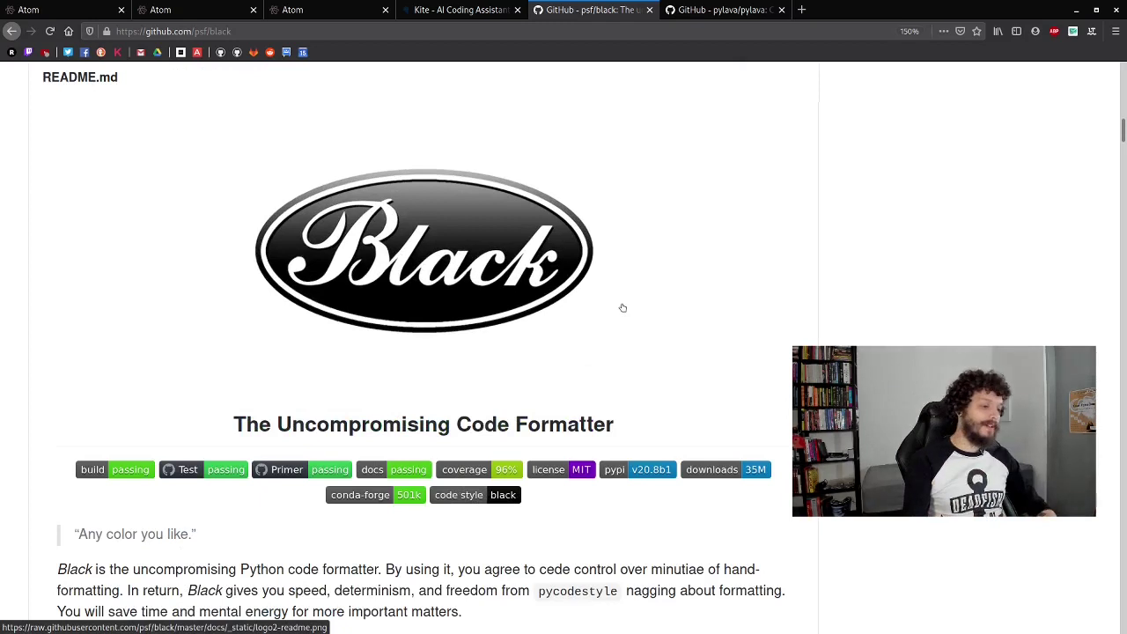
# Step: Switch back to Atom, search the packages for black and install python-black
pyautogui.hotkey('alt', 'Tab')
pyautogui.click(318, 144)
pyautogui.write('bla')
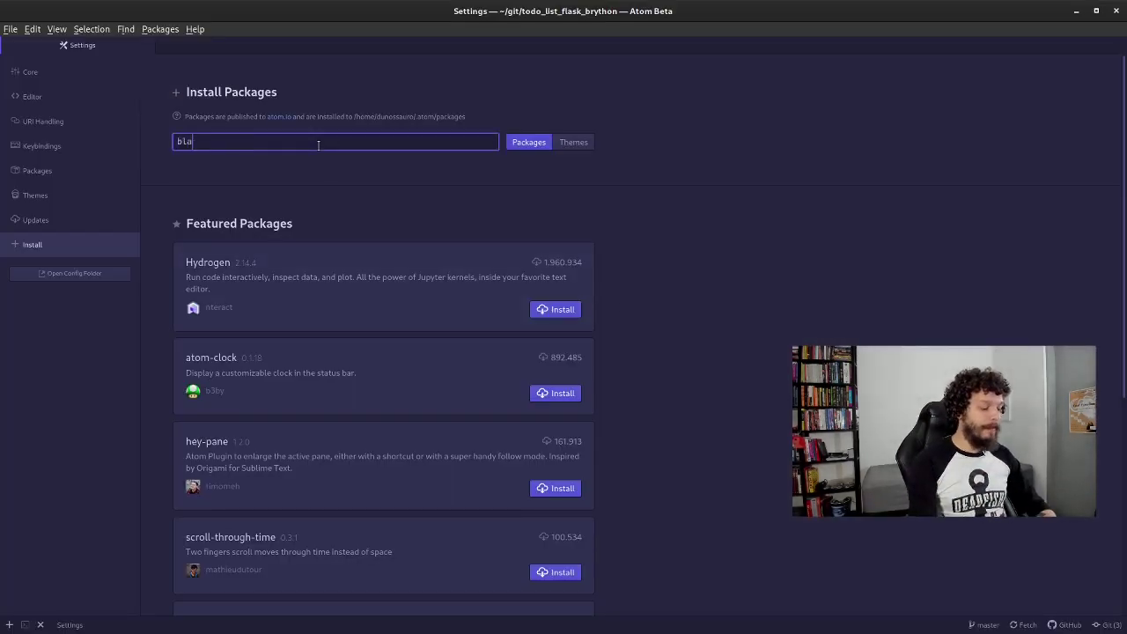
pyautogui.write('ck')
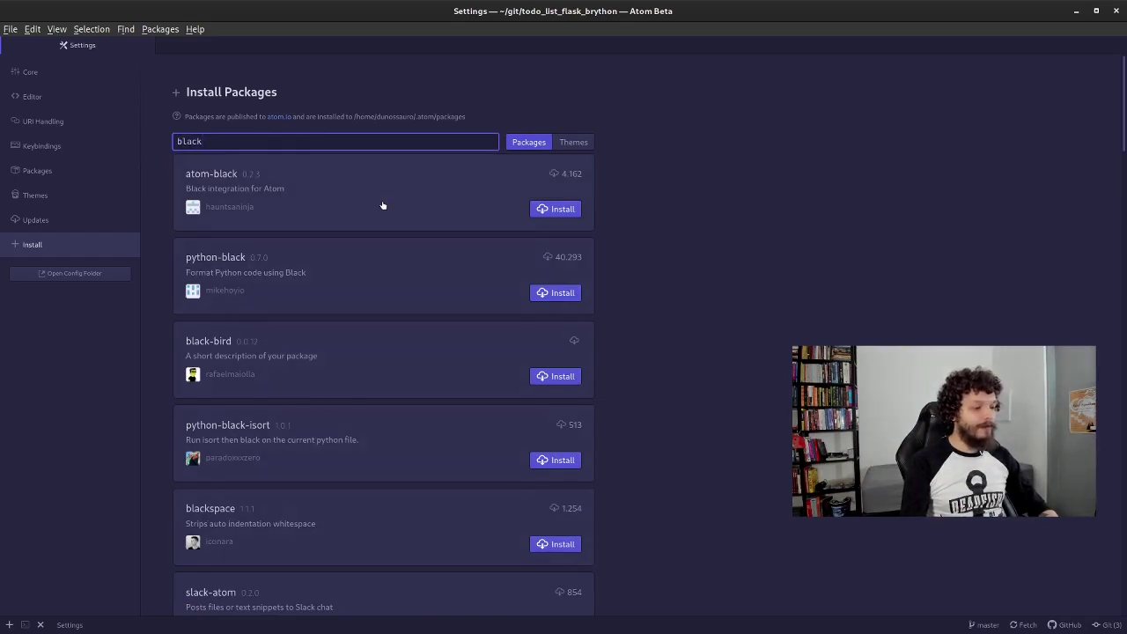
pyautogui.click(556, 294)
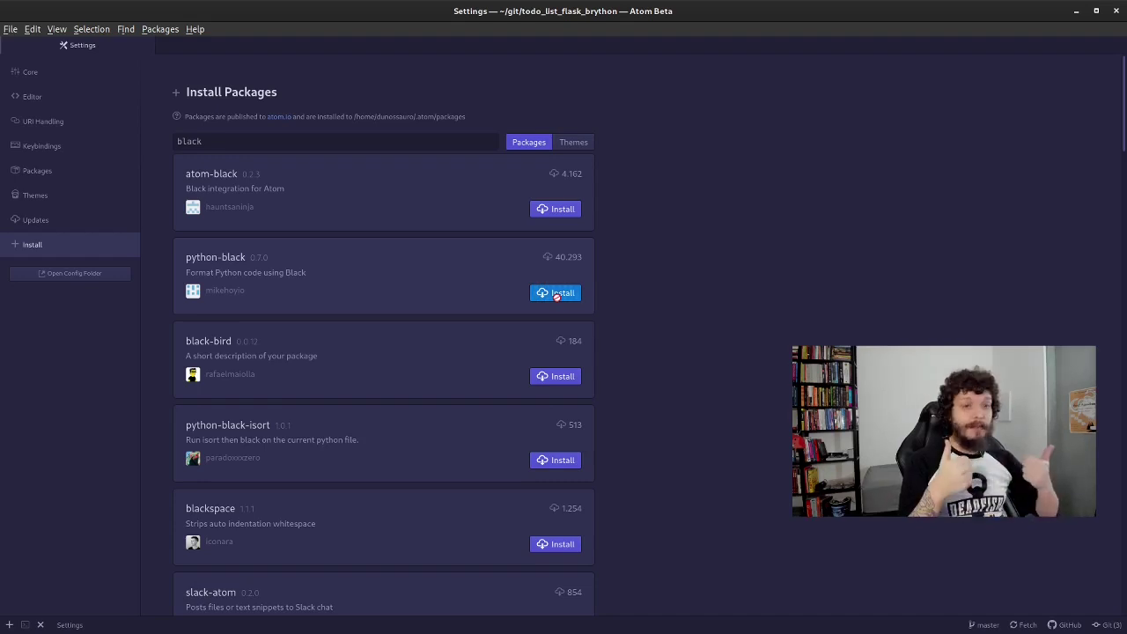
# Step: Open the python-black package's settings and enter black as the path to the black executable
pyautogui.click(403, 282)
pyautogui.scroll(-2, 398, 317)
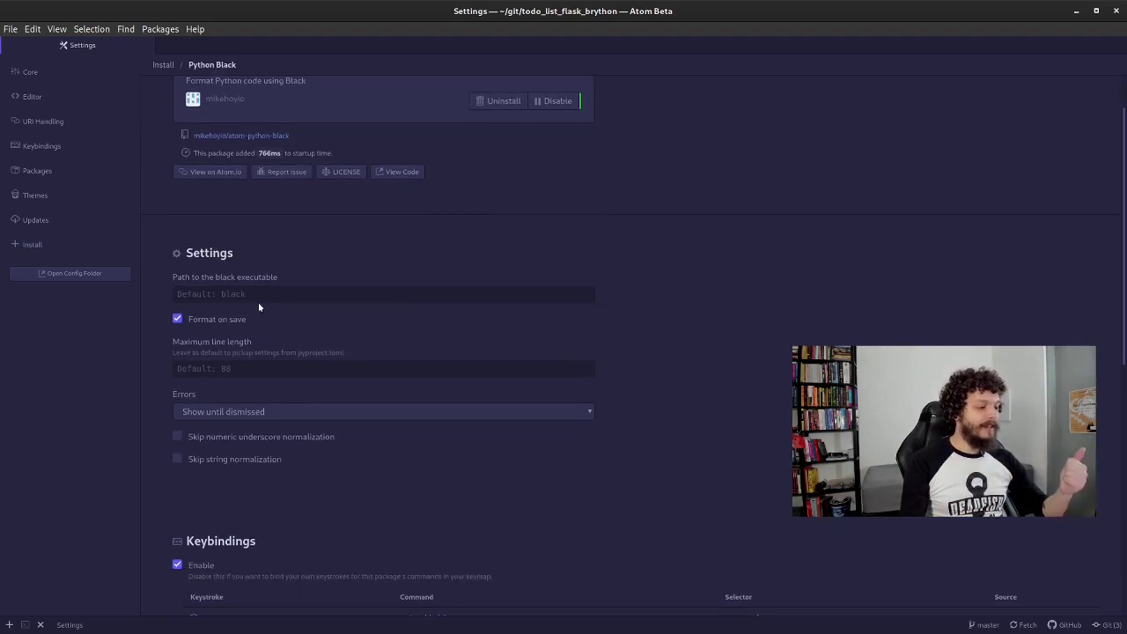
pyautogui.click(262, 293)
pyautogui.write('black')
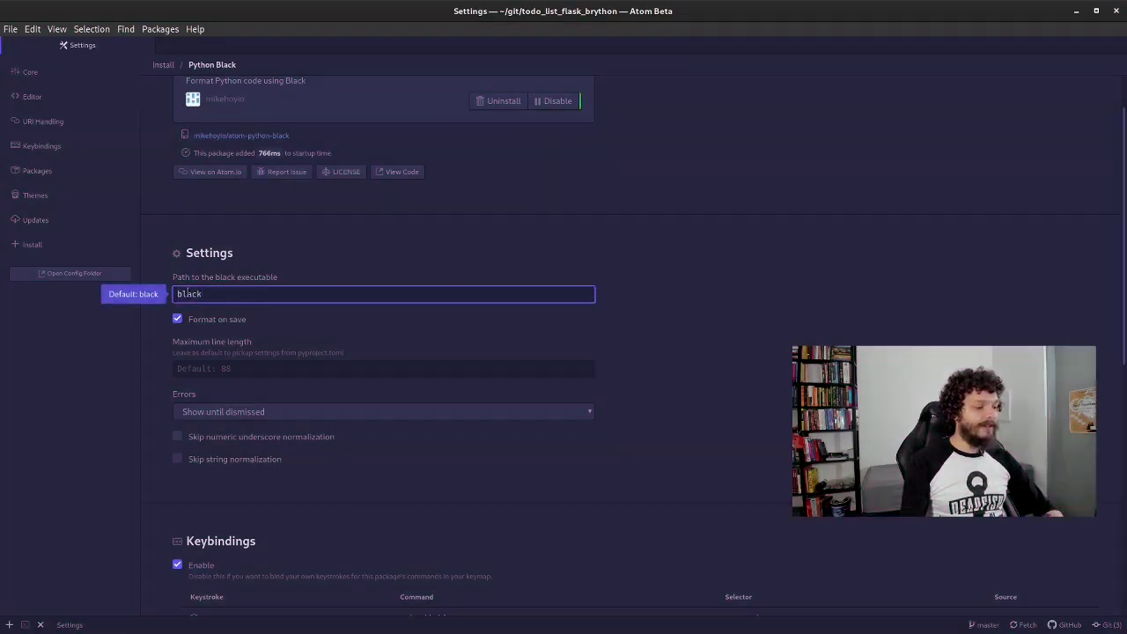
# Step: Run pip install black in Atom's terminal panel, hiding the panel when the installation is done
pyautogui.hotkey('alt', 'Tab')
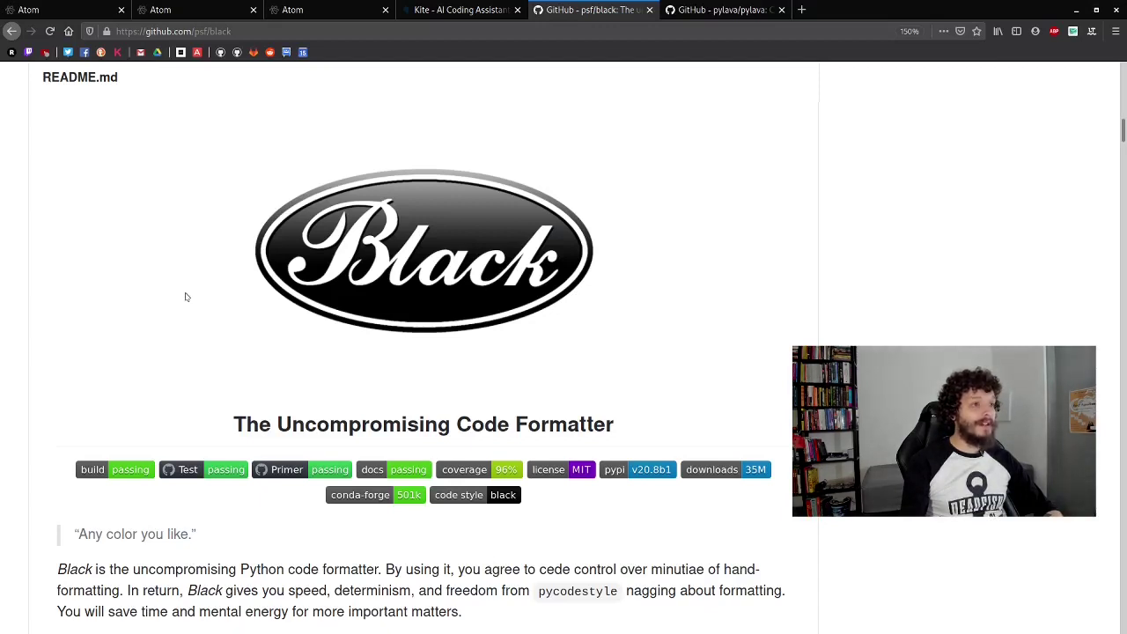
pyautogui.hotkey('alt', 'Tab')
pyautogui.hotkey('ctrl', '`')
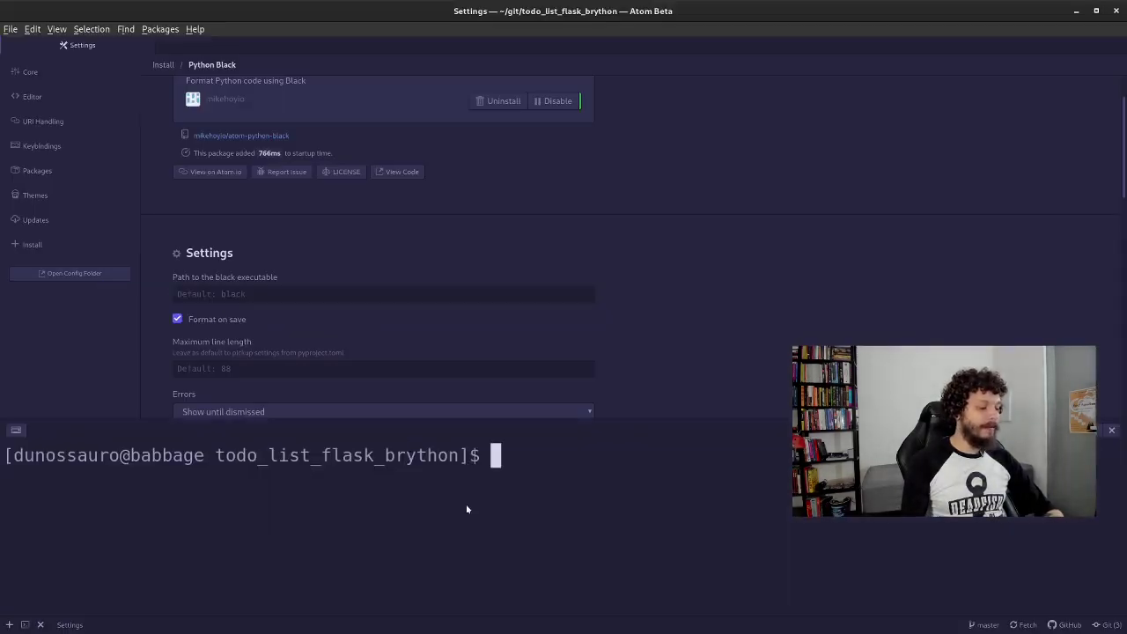
pyautogui.write('pip install b')
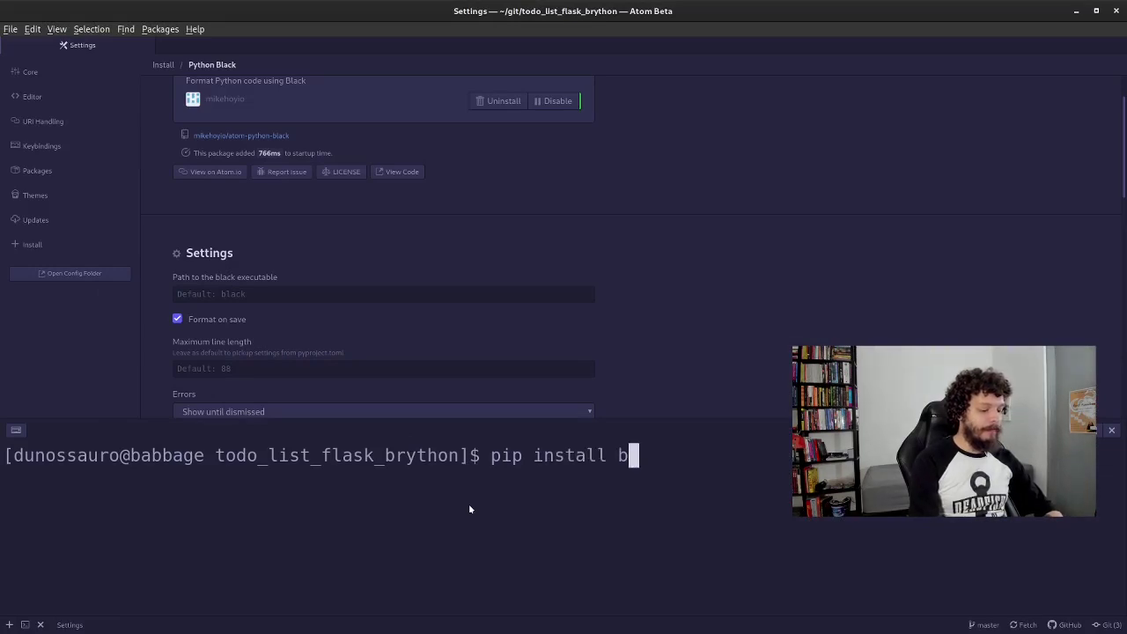
pyautogui.write('lack')
pyautogui.press('Return')
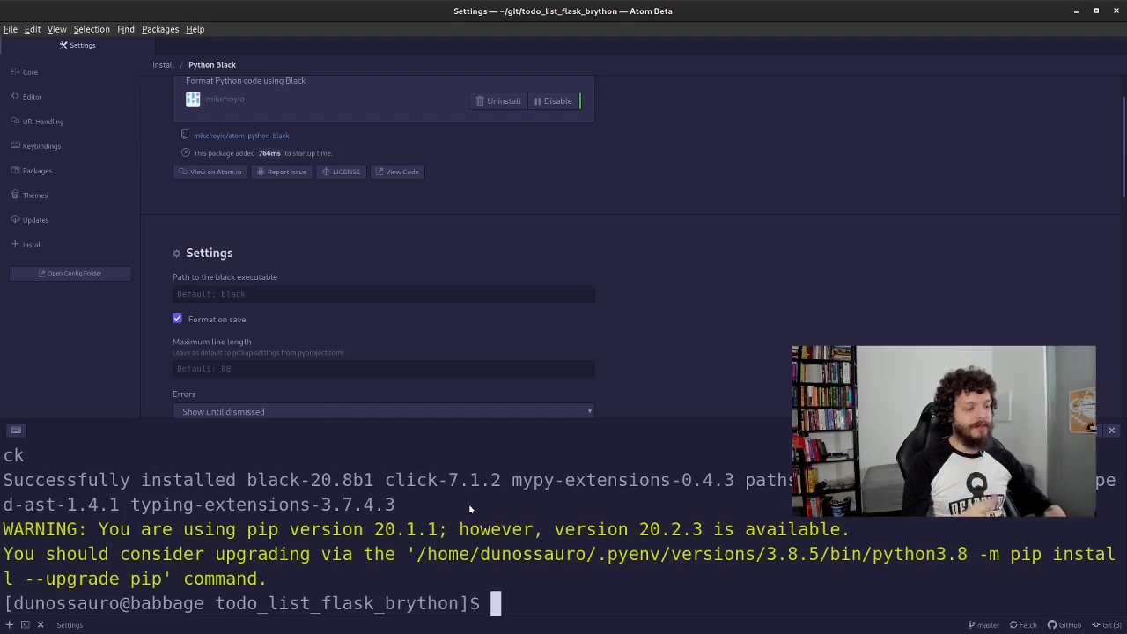
pyautogui.hotkey('ctrl', '`')
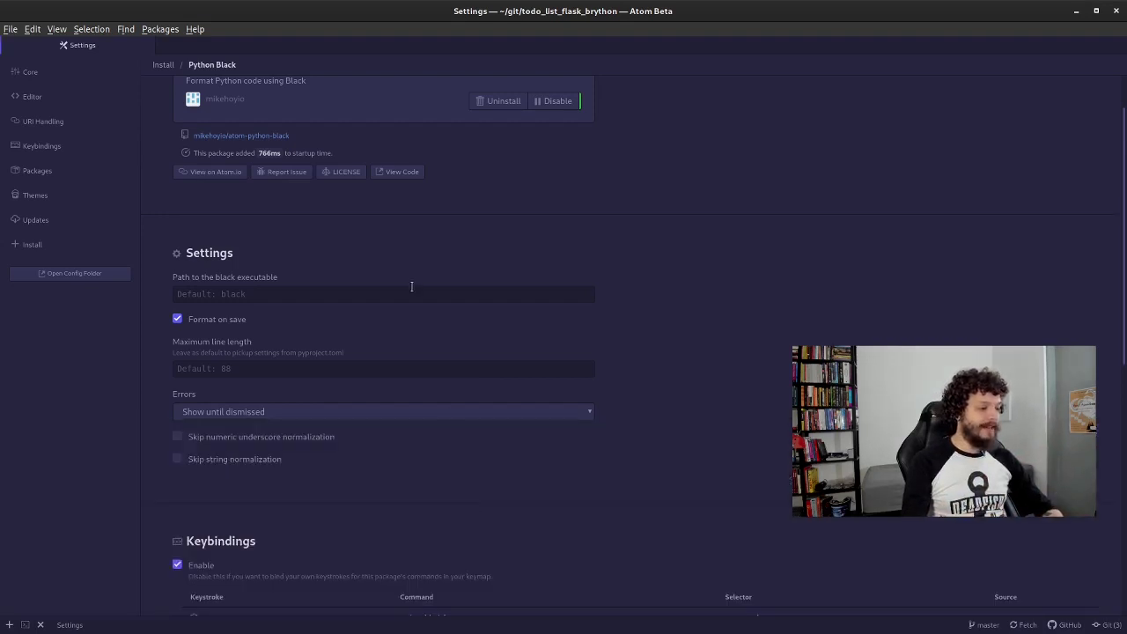
# Step: Set python-black's maximum line length to 79 and enable skipping of string normalization
pyautogui.scroll(-3, 329, 360)
pyautogui.click(275, 276)
pyautogui.write('88')
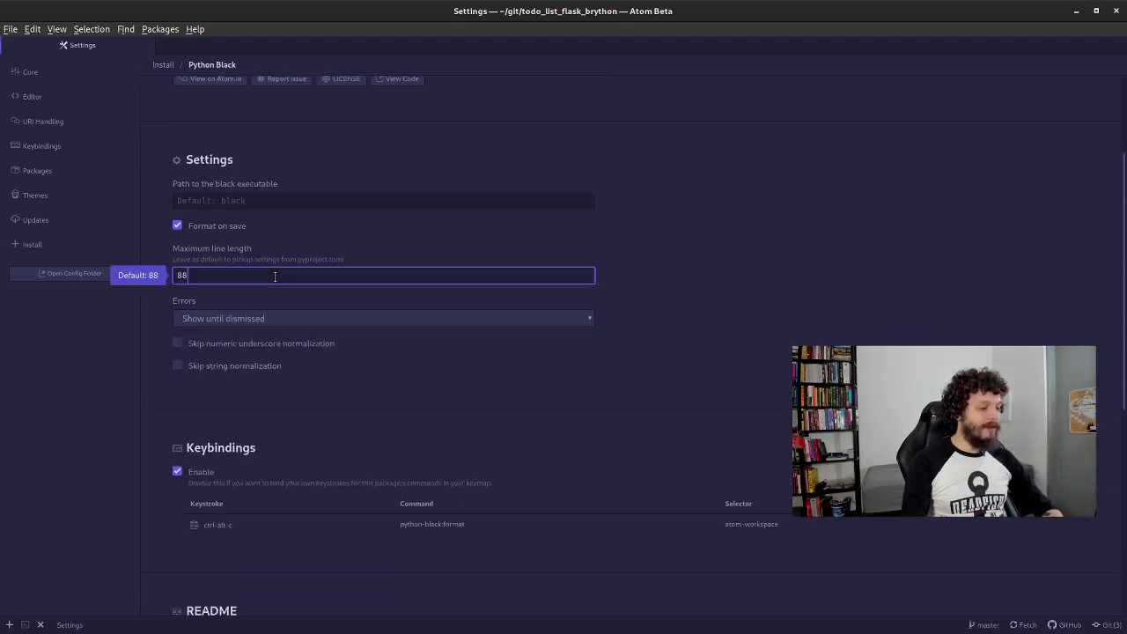
pyautogui.press('BackSpace')
pyautogui.press('BackSpace')
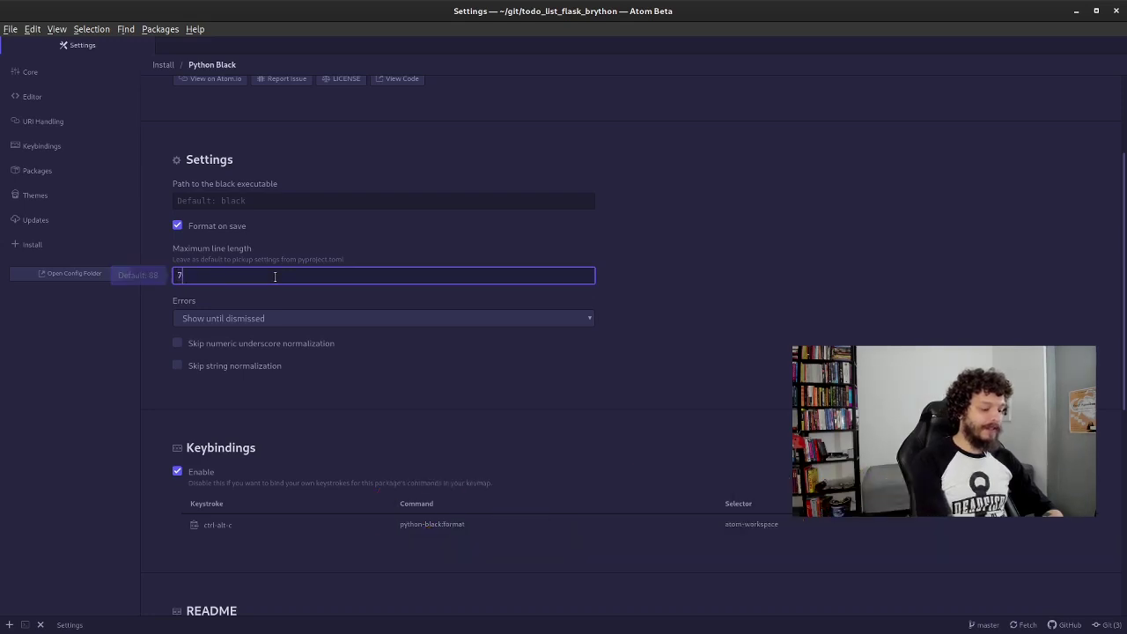
pyautogui.write('79')
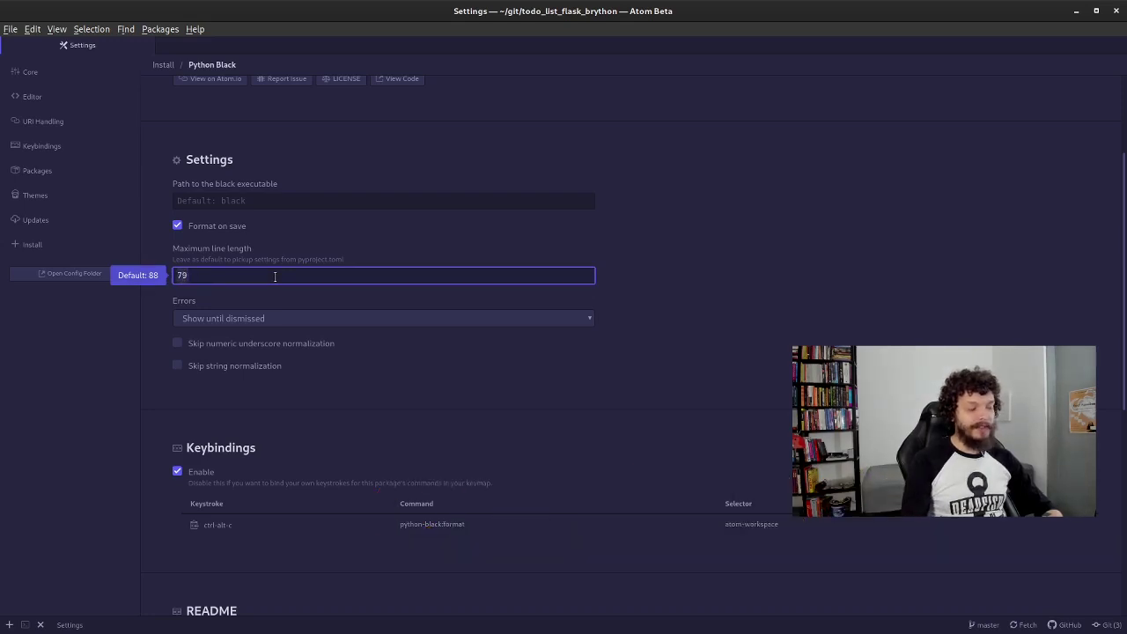
pyautogui.press('BackSpace')
pyautogui.press('BackSpace')
pyautogui.write('100')
pyautogui.press('BackSpace')
pyautogui.press('BackSpace')
pyautogui.press('BackSpace')
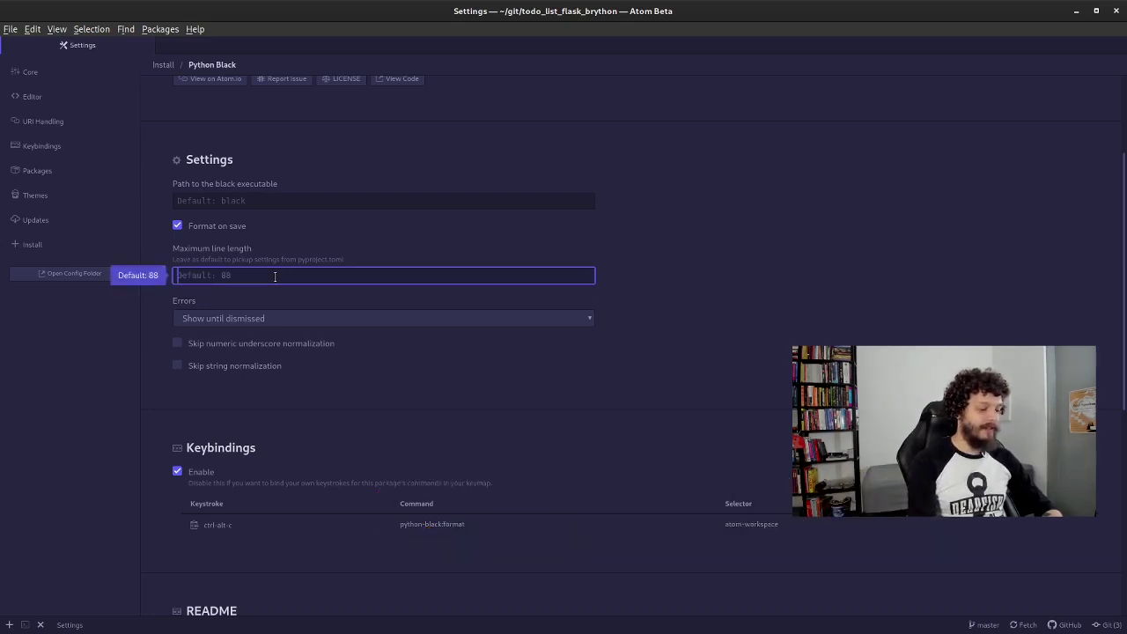
pyautogui.write('79')
pyautogui.click(328, 447)
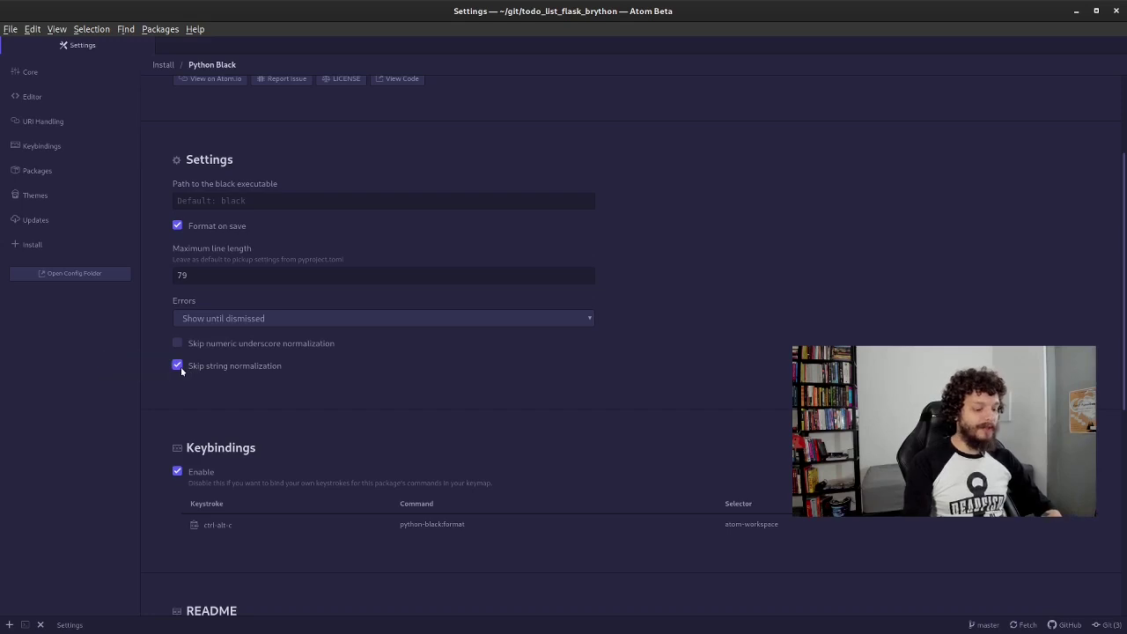
# Step: Show the project tree and create a new file named test.py in the project's root folder
pyautogui.hotkey('ctrl', '\\')
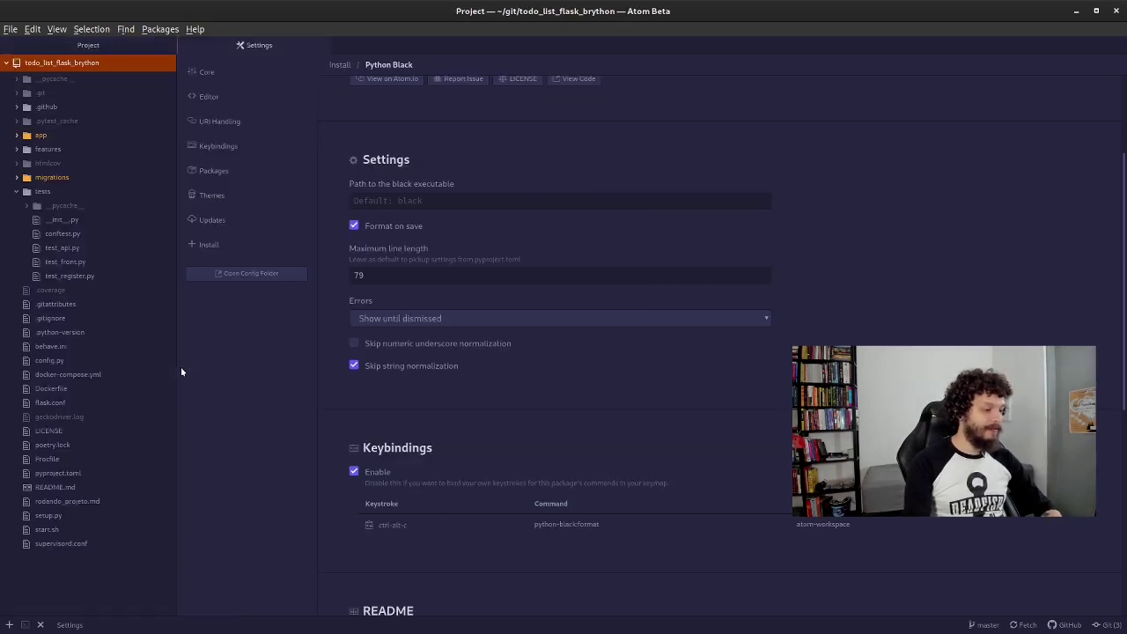
pyautogui.rightClick(59, 576)
pyautogui.click(169, 275)
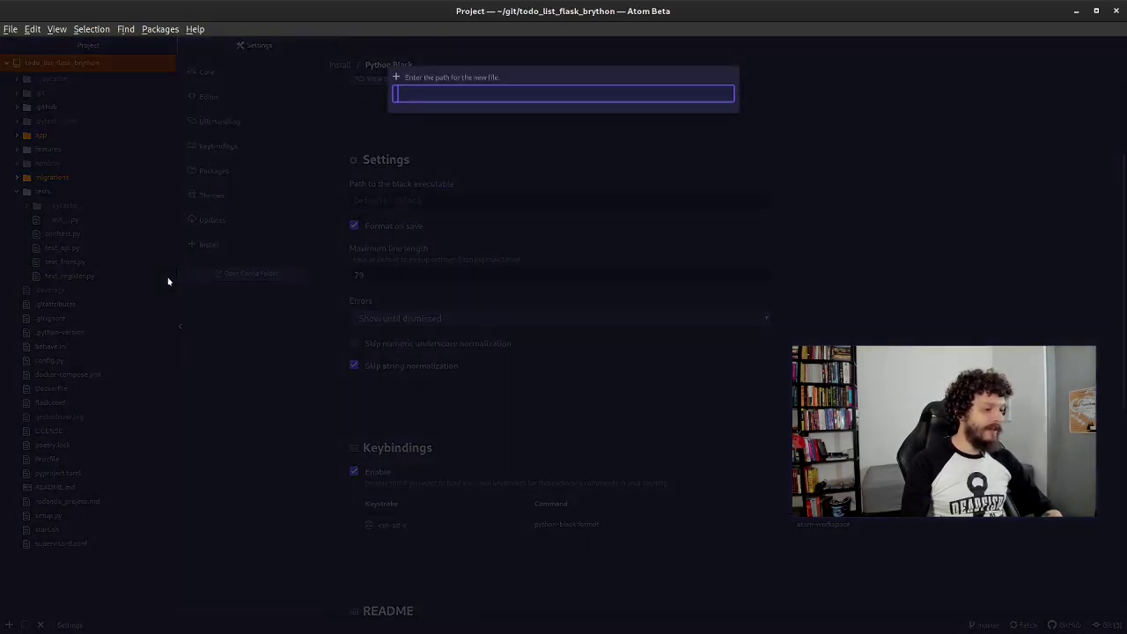
pyautogui.write('test')
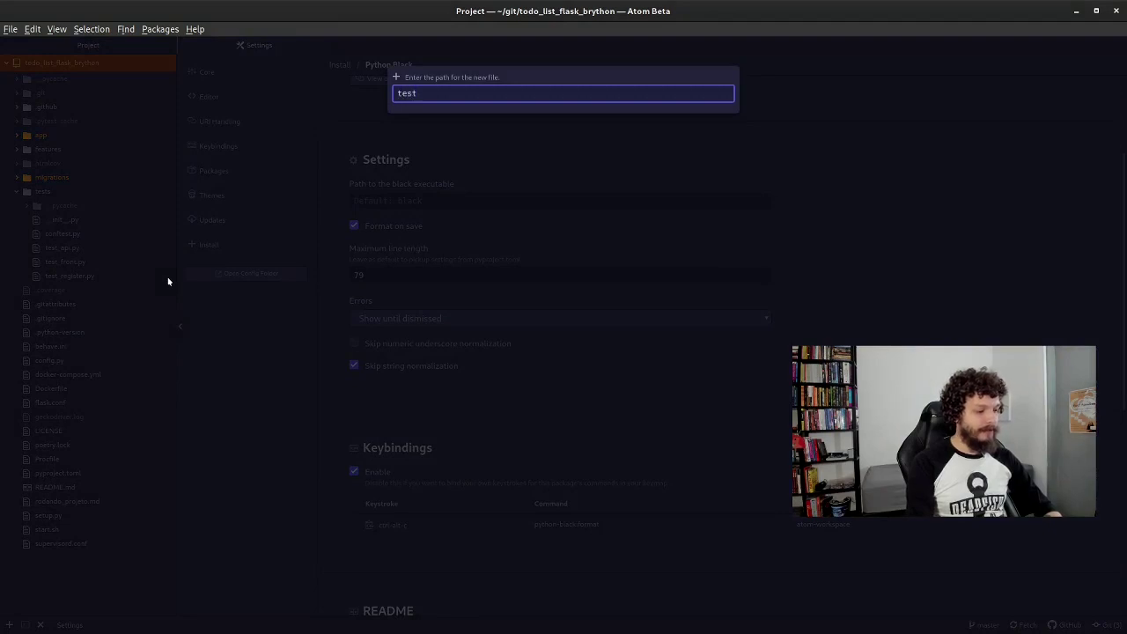
pyautogui.write('.py')
pyautogui.press('Return')
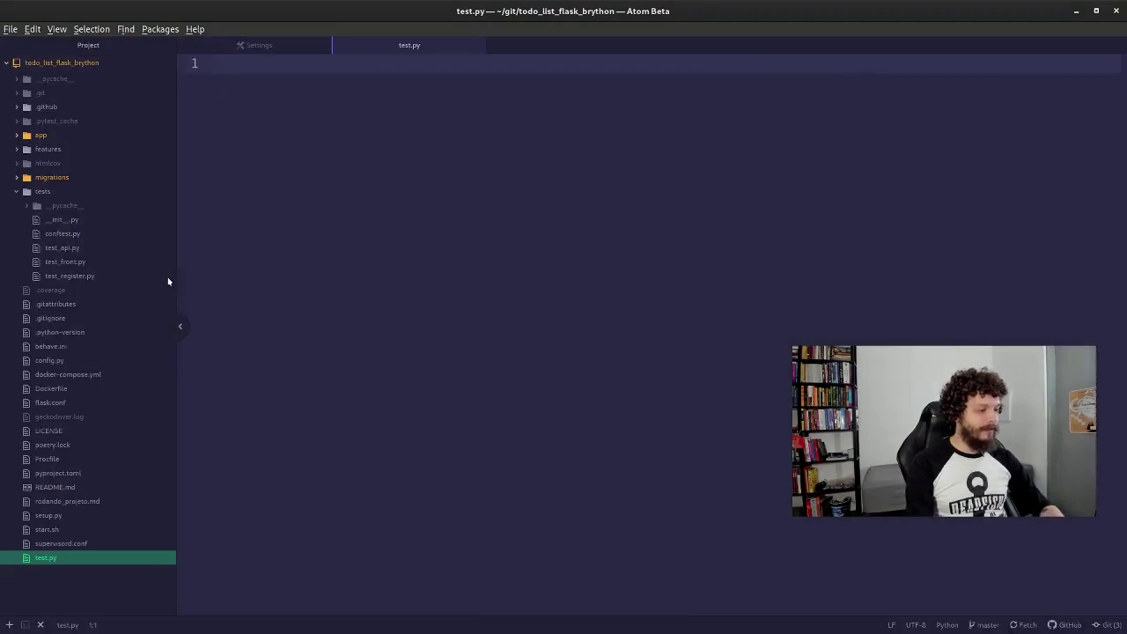
# Step: Enlarge the editor's font considerably and hide the project tree
pyautogui.hotkey('ctrl', '=')
pyautogui.hotkey('ctrl', '=')
pyautogui.hotkey('ctrl', '=')
pyautogui.hotkey('ctrl', '=')
pyautogui.hotkey('ctrl', '=')
pyautogui.hotkey('ctrl', '=')
pyautogui.hotkey('ctrl', '=')
pyautogui.hotkey('ctrl', '=')
pyautogui.hotkey('ctrl', '=')
pyautogui.hotkey('ctrl', '=')
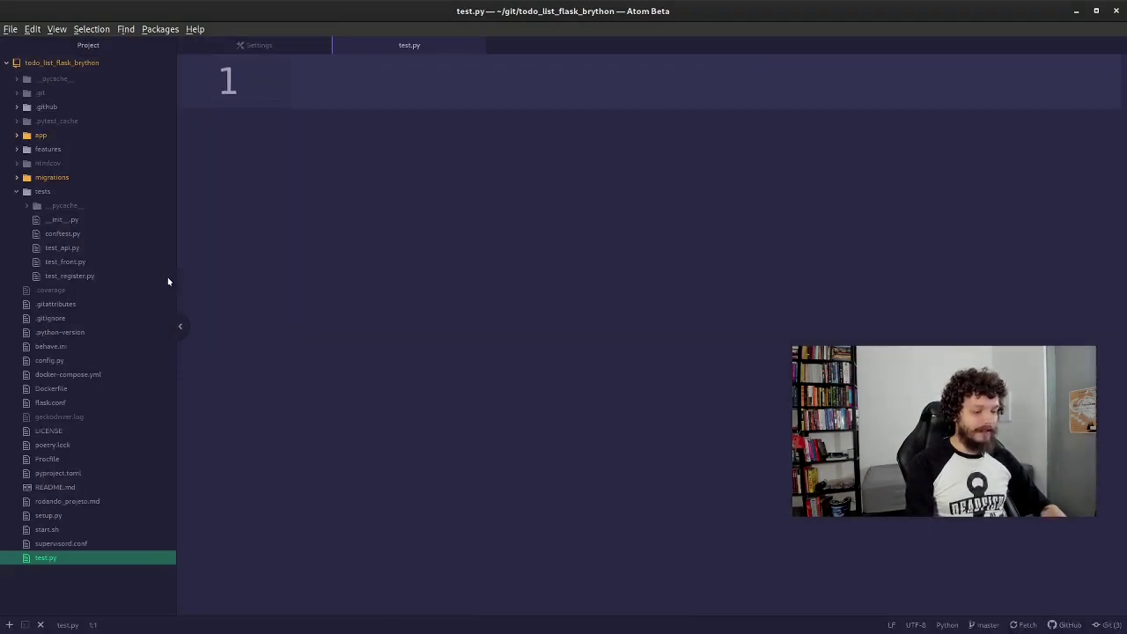
pyautogui.hotkey('ctrl', '\\')
# Step: Define a function xpto() in test.py that returns a first name as a single-quoted string, and save the file
pyautogui.write('def ')
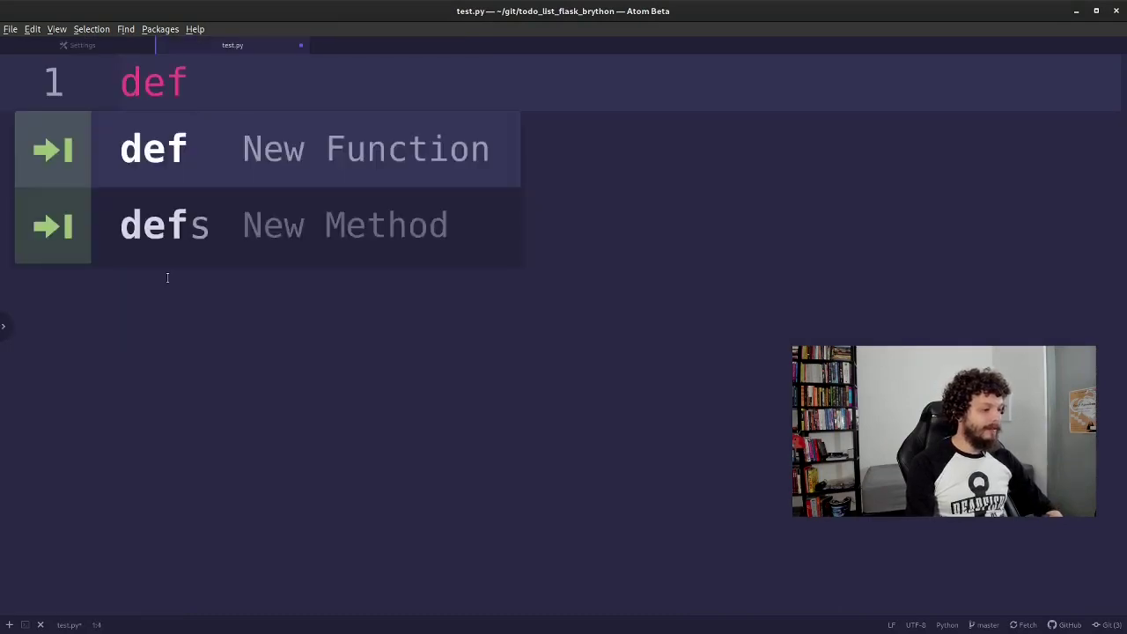
pyautogui.write('xpto')
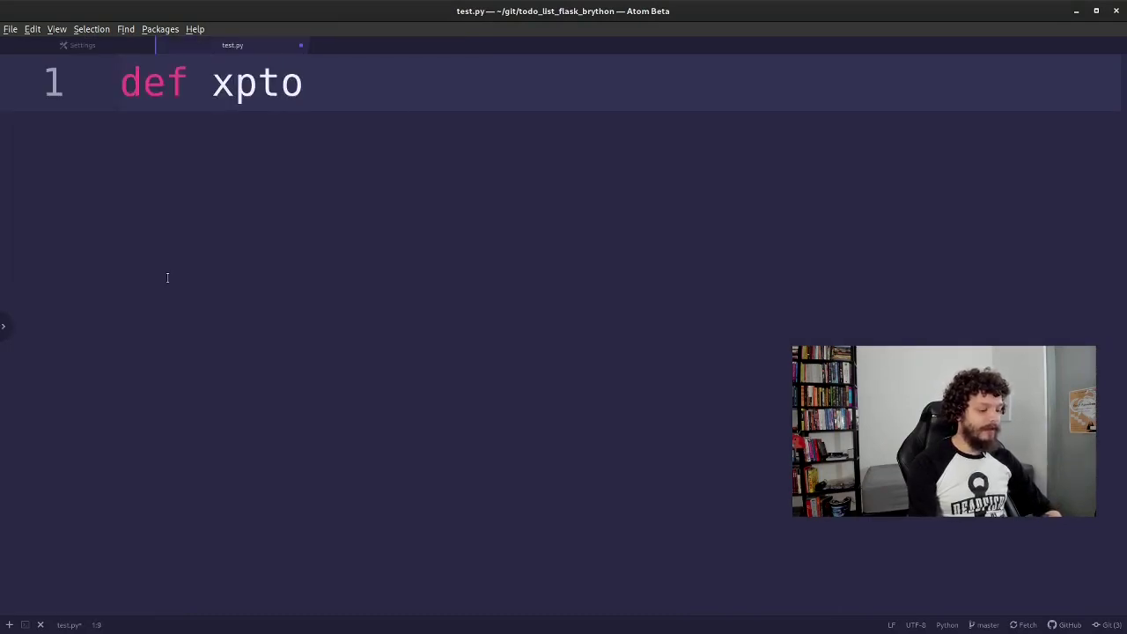
pyautogui.write('():')
pyautogui.press('Return')
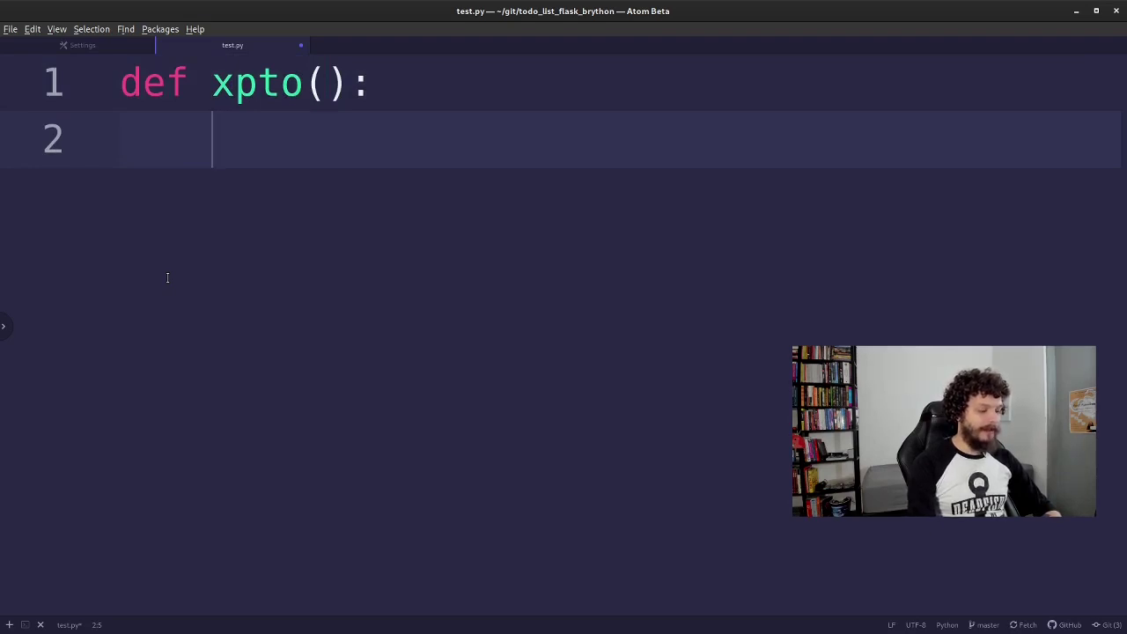
pyautogui.write('return "')
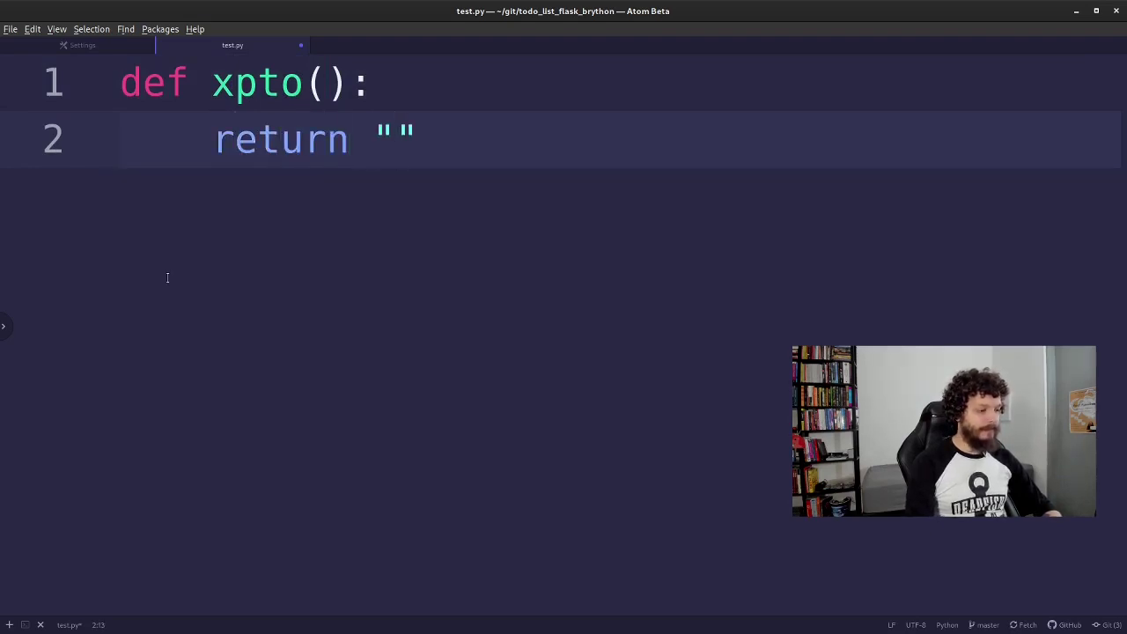
pyautogui.write('ë')
pyautogui.press('BackSpace')
pyautogui.press('BackSpace')
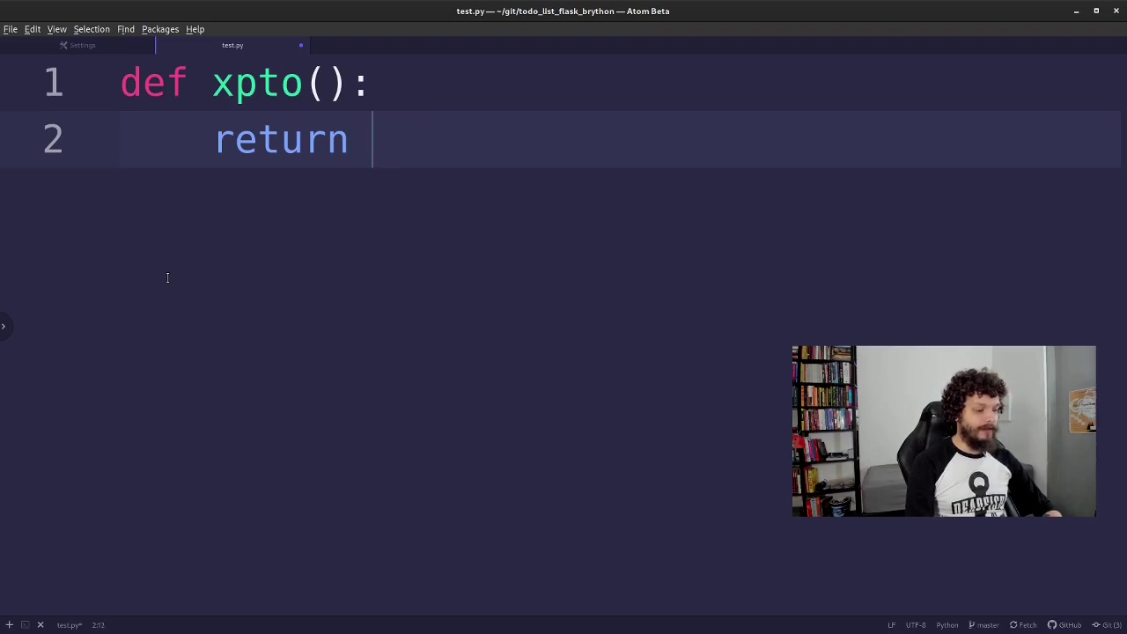
pyautogui.write("'eduardo")
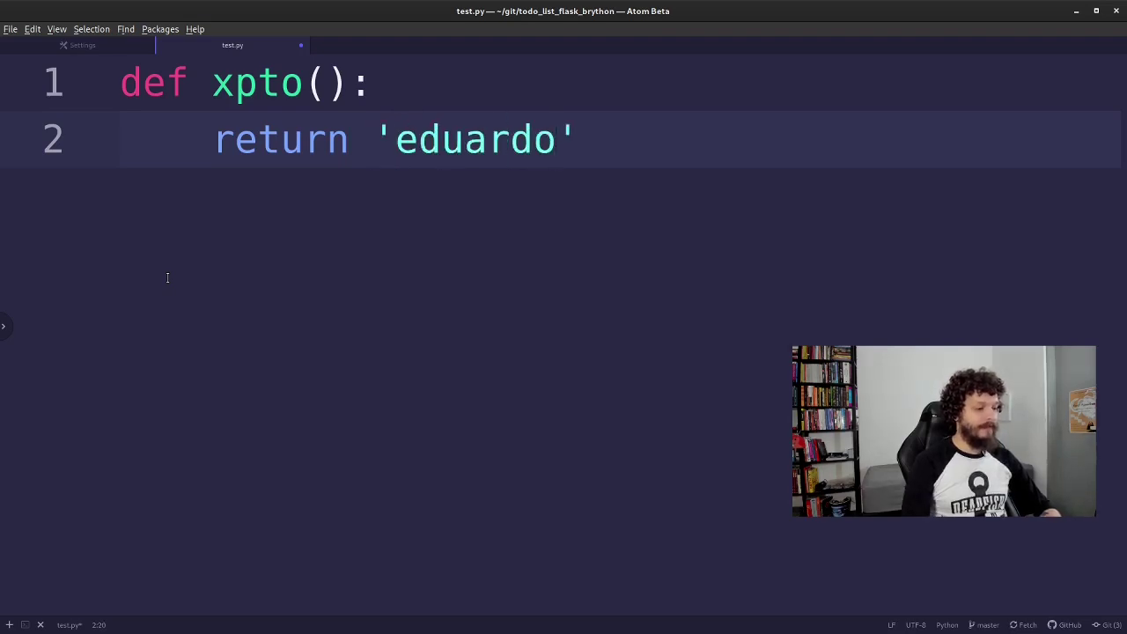
pyautogui.hotkey('ctrl', 's')
# Step: Format test.py with Python Black's Format command and move to the empty line below the function
pyautogui.click(160, 30)
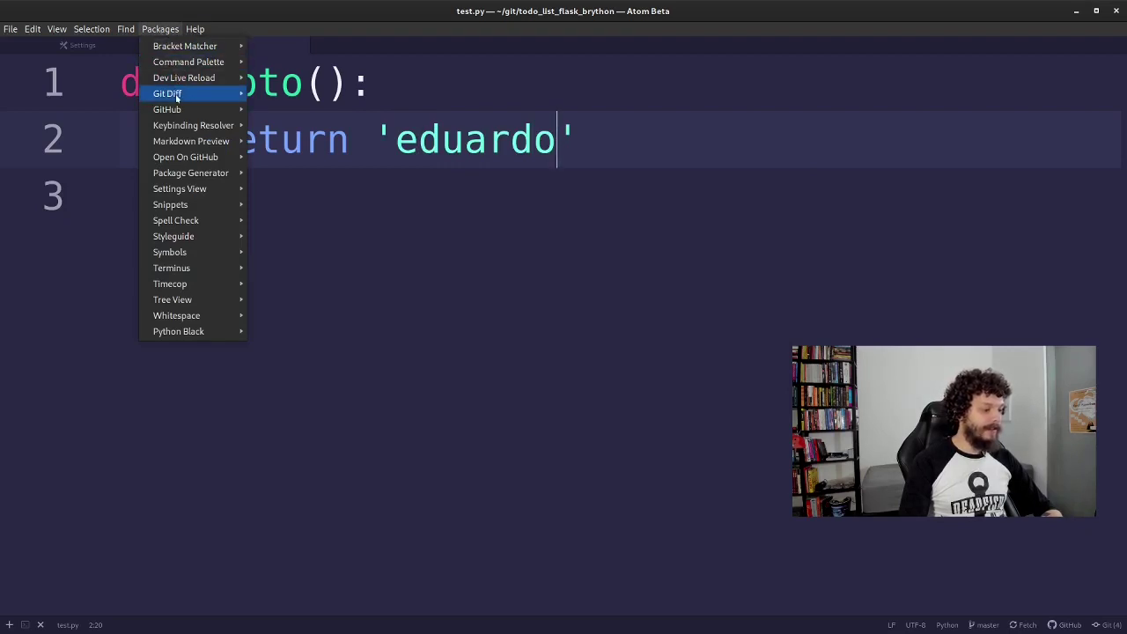
pyautogui.moveTo(167, 94)
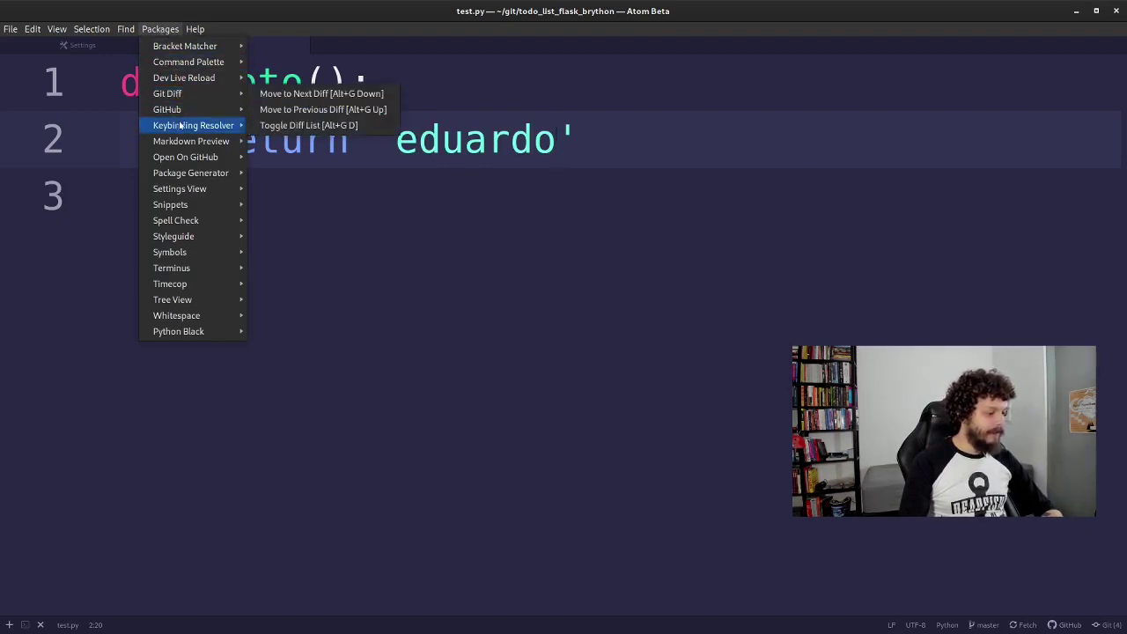
pyautogui.moveTo(215, 338)
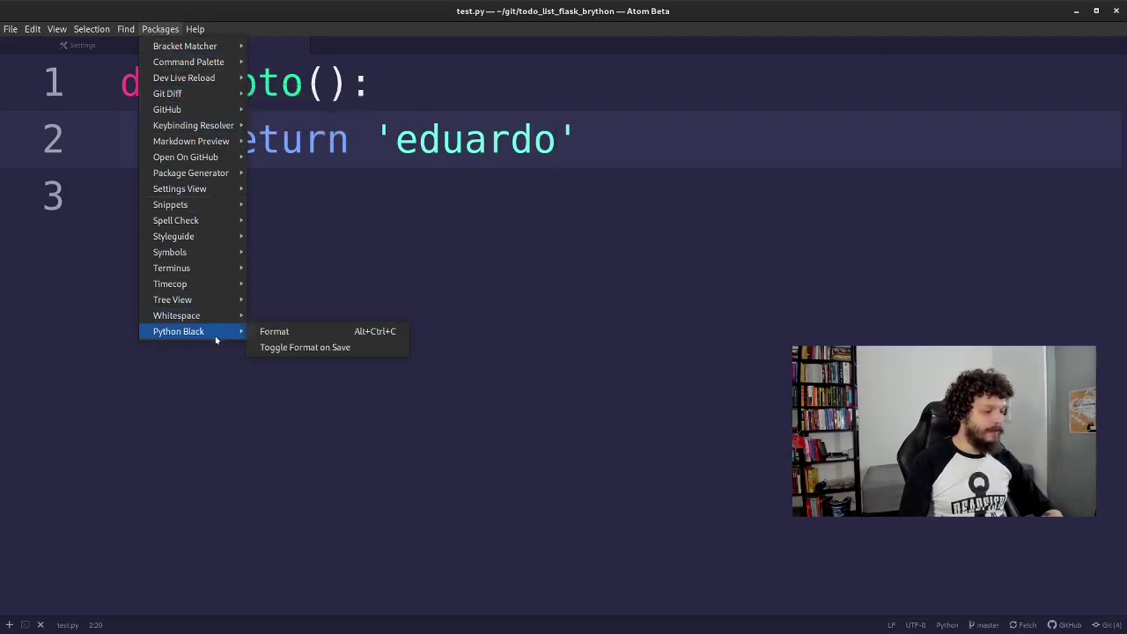
pyautogui.click(291, 332)
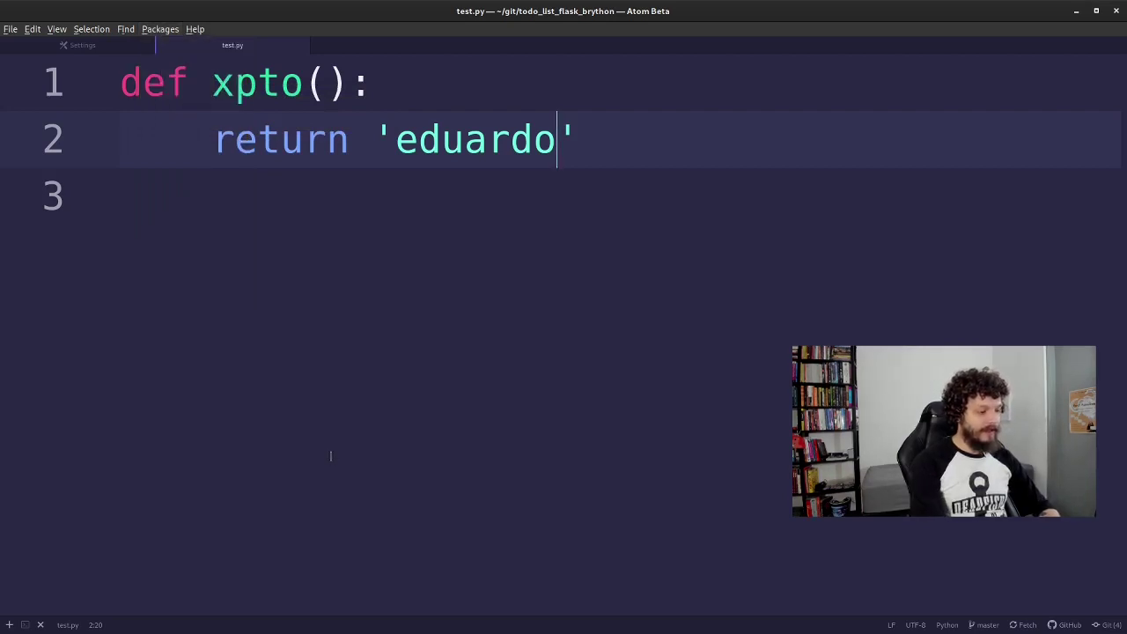
pyautogui.press('Down')
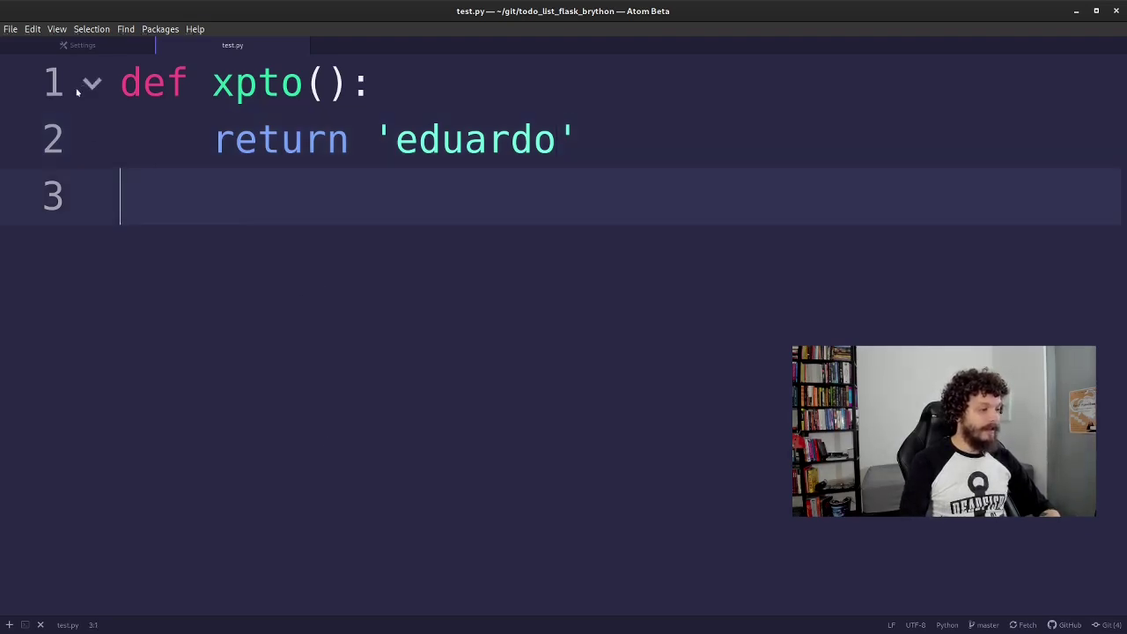
# Step: Disable skipping of string normalization in python-black's settings and save test.py to reformat its quotes
pyautogui.click(82, 44)
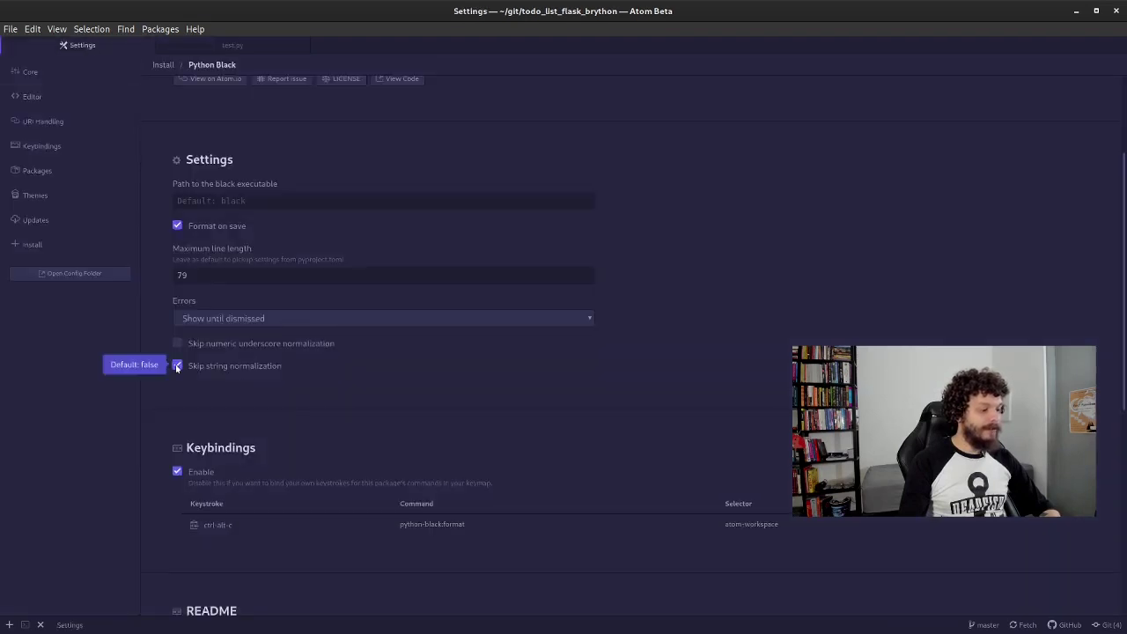
pyautogui.click(227, 46)
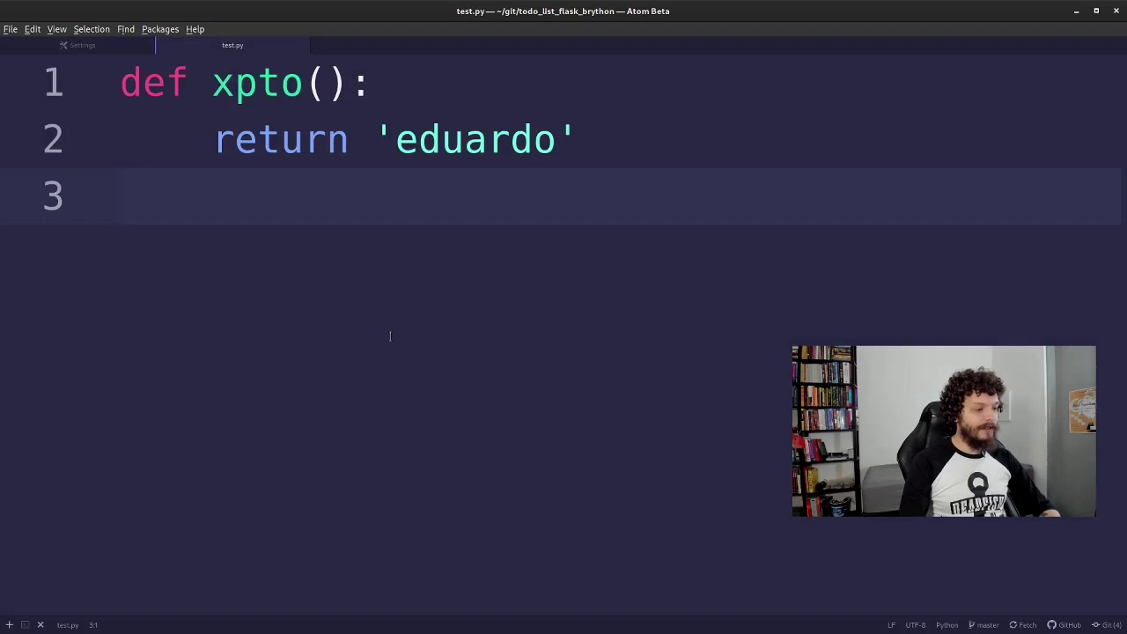
pyautogui.hotkey('ctrl', 's')
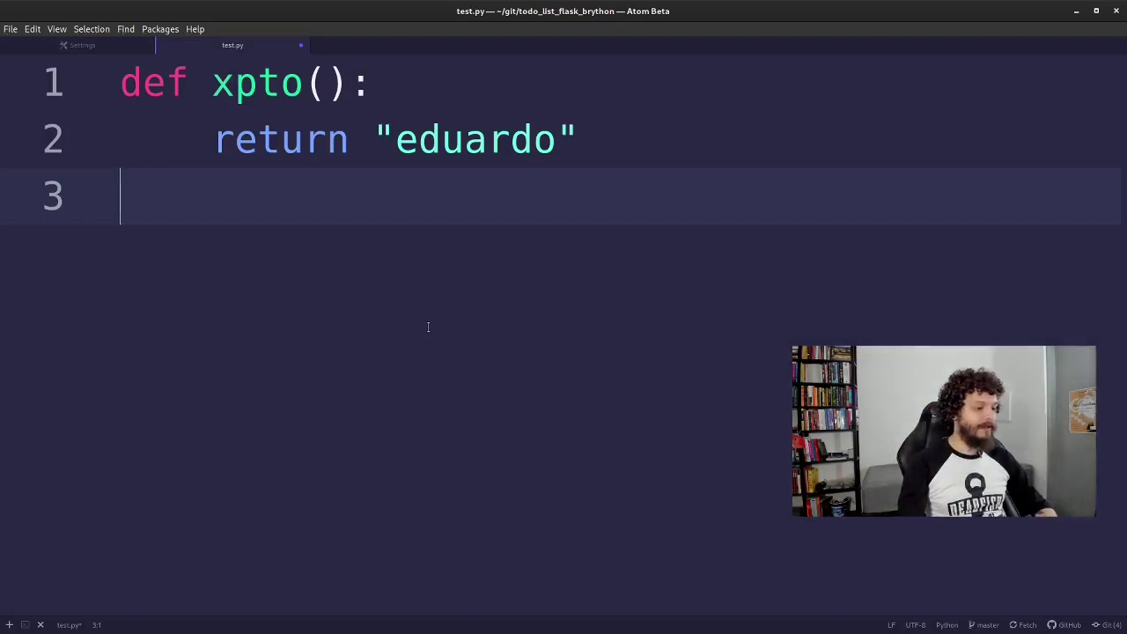
# Step: Undo Black's quote reformatting in test.py to restore the single-quoted return string
pyautogui.click(410, 141)
pyautogui.press('Left')
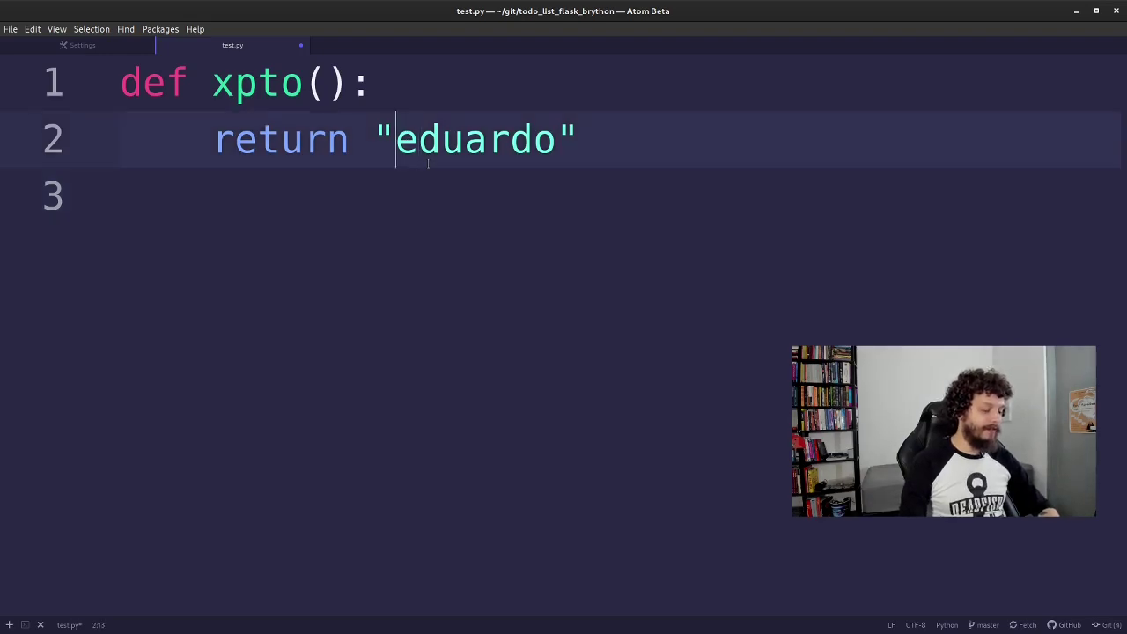
pyautogui.hotkey('ctrl', 'z')
pyautogui.hotkey('ctrl', 's')
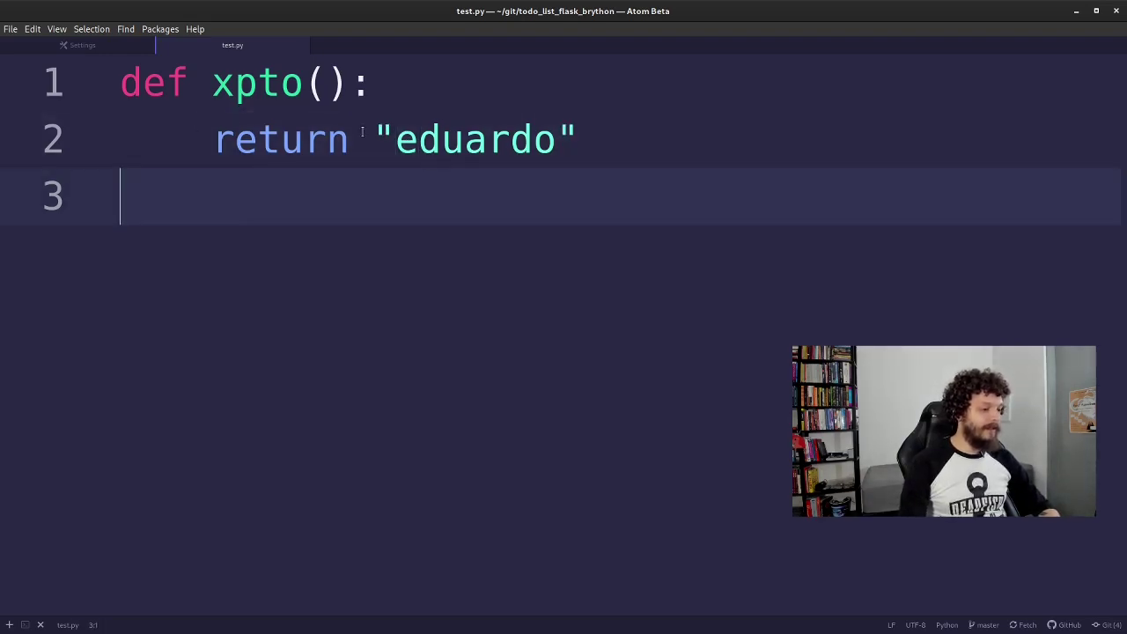
pyautogui.hotkey('ctrl', 'shift', 'z')
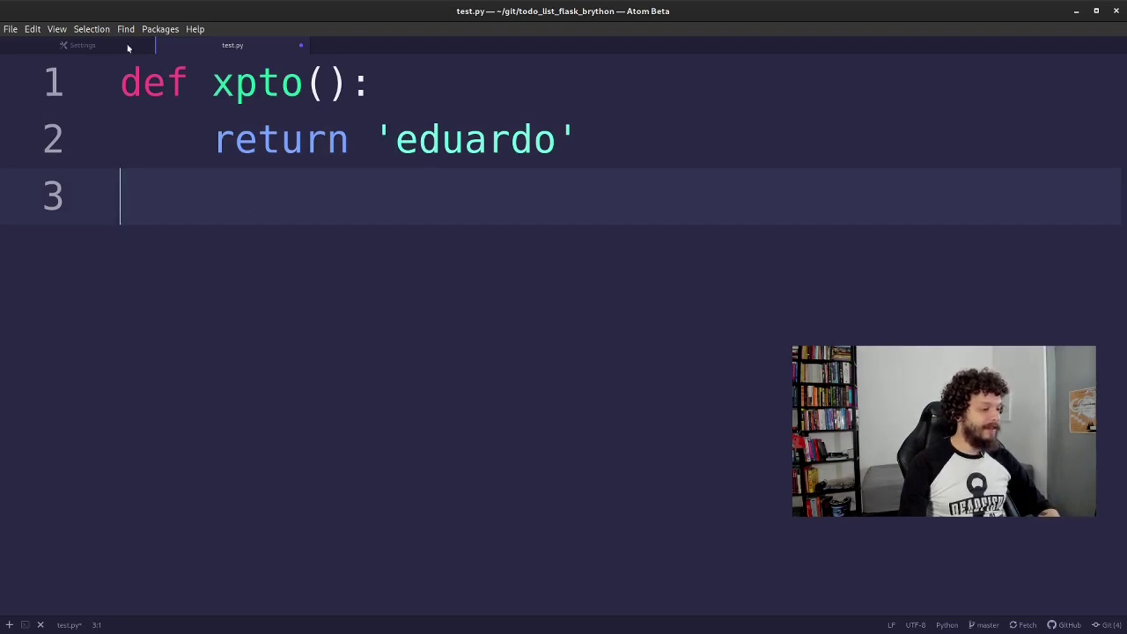
# Step: Disable format on save and enable skipping of string normalization for python-black, and return to test.py
pyautogui.click(126, 51)
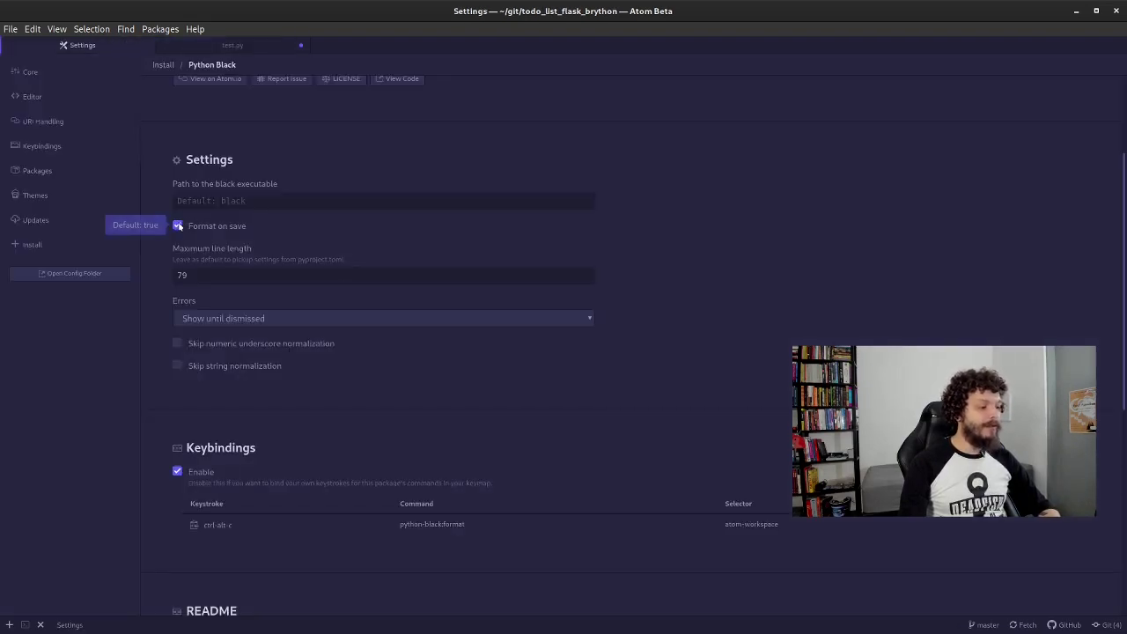
pyautogui.click(177, 366)
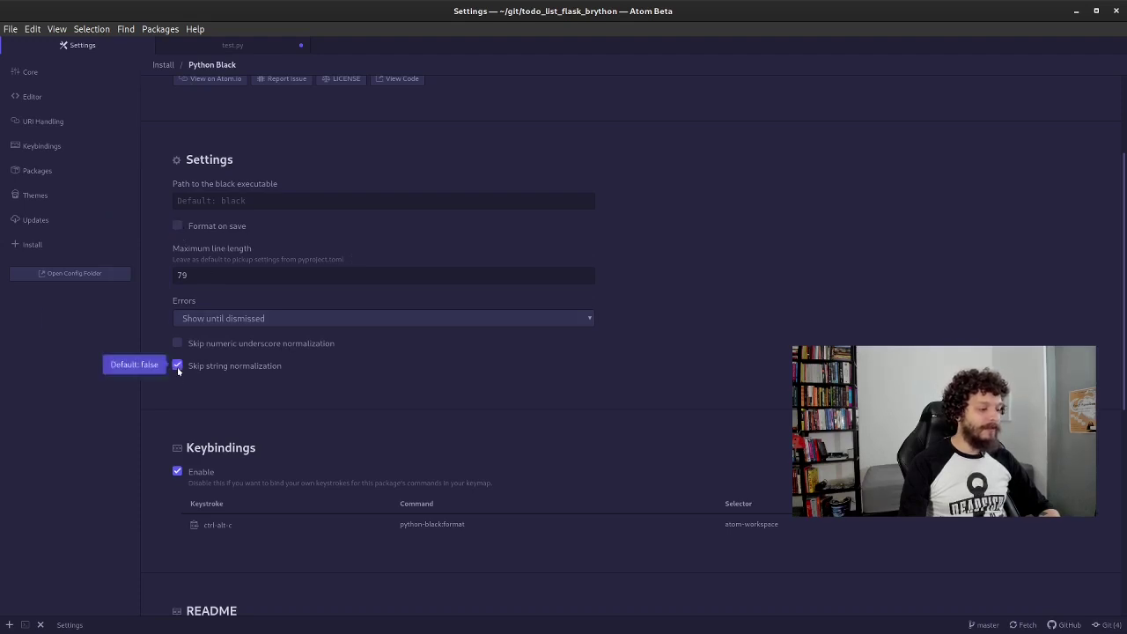
pyautogui.hotkey('ctrl', 'Tab')
# Step: Try the sc set-comprehension snippet on a new line below the function and delete the inserted line
pyautogui.press('Return')
pyautogui.press('Return')
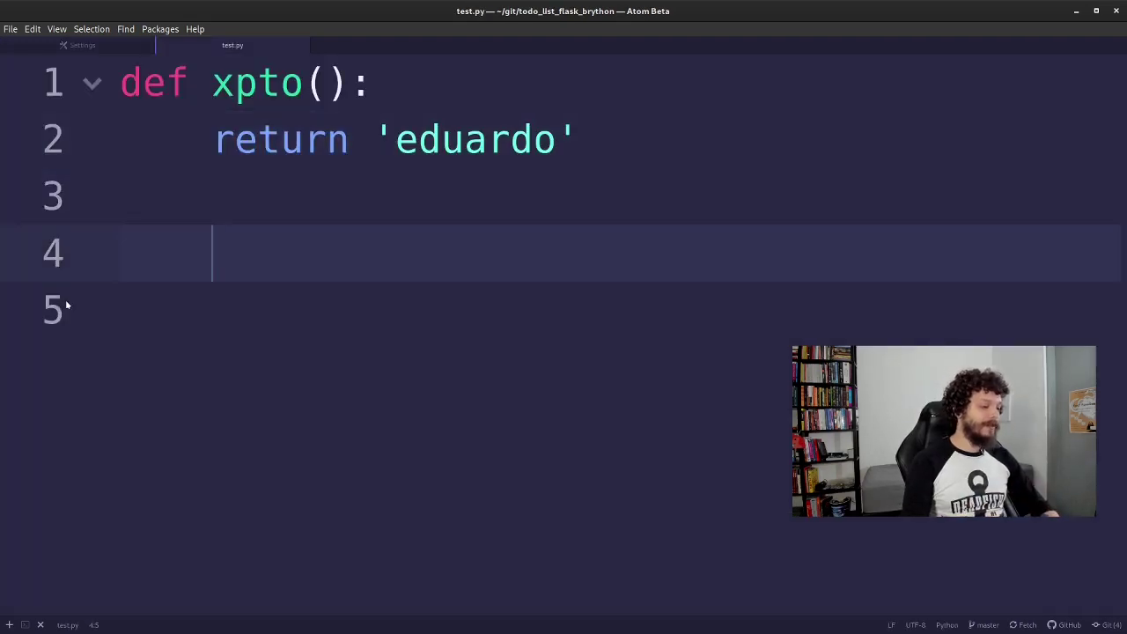
pyautogui.write('def')
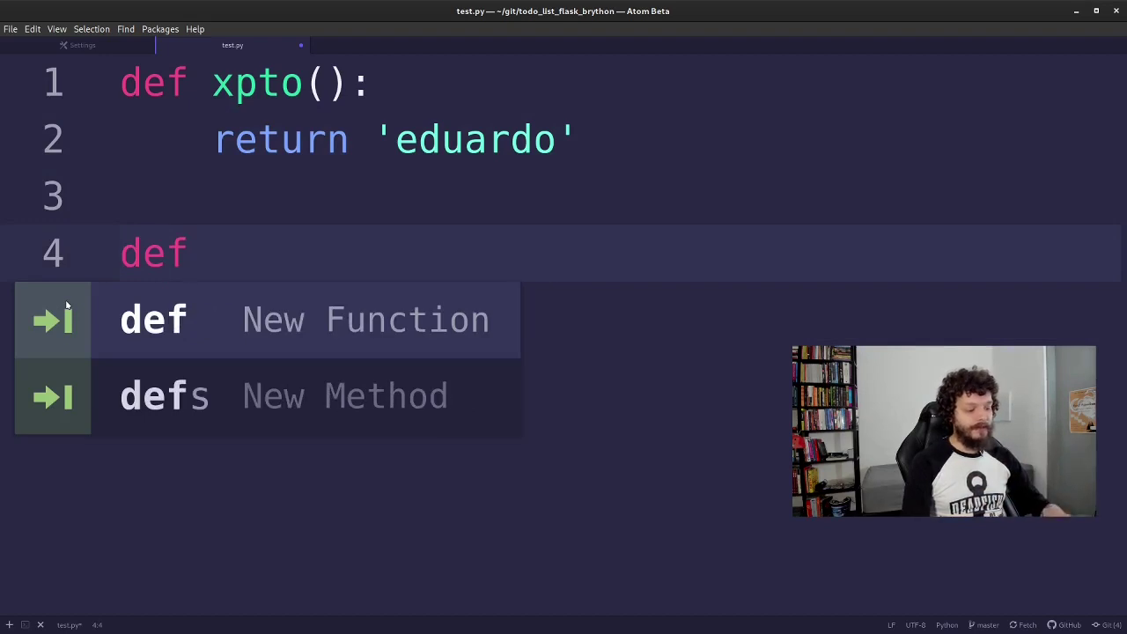
pyautogui.press('BackSpace')
pyautogui.press('BackSpace')
pyautogui.press('BackSpace')
pyautogui.write('sc')
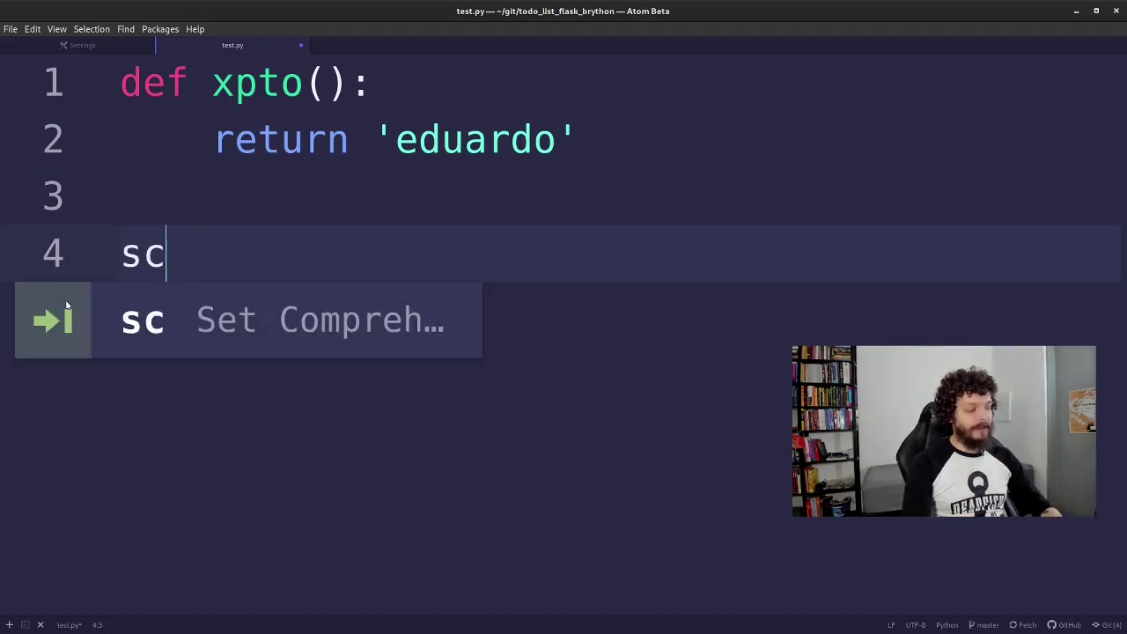
pyautogui.press('Tab')
pyautogui.hotkey('ctrl', 'shift', 'k')
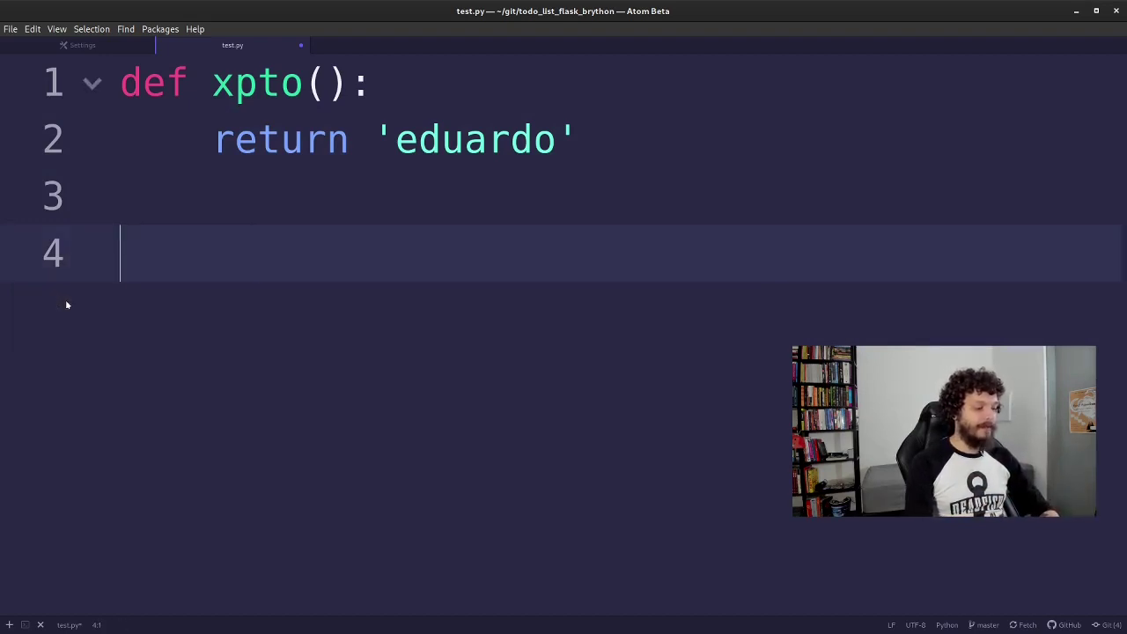
# Step: Try the lc list-comprehension snippet below the function and delete the inserted comprehension
pyautogui.write('lc')
pyautogui.press('Tab')
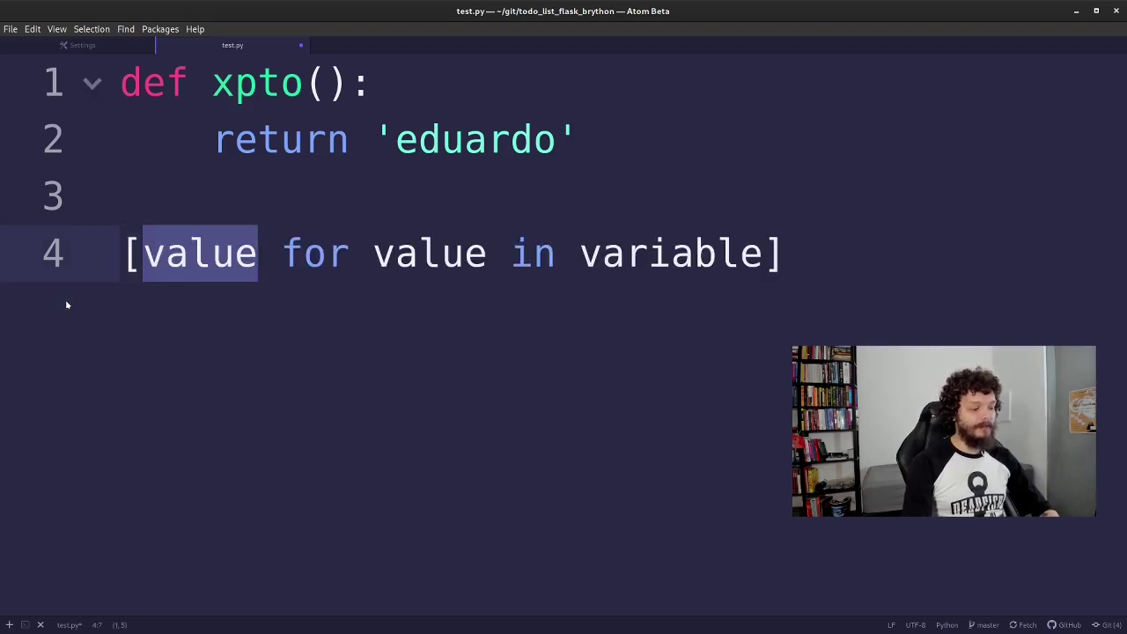
pyautogui.hotkey('ctrl', 'shift', 'k')
pyautogui.press('BackSpace')
pyautogui.press('Left')
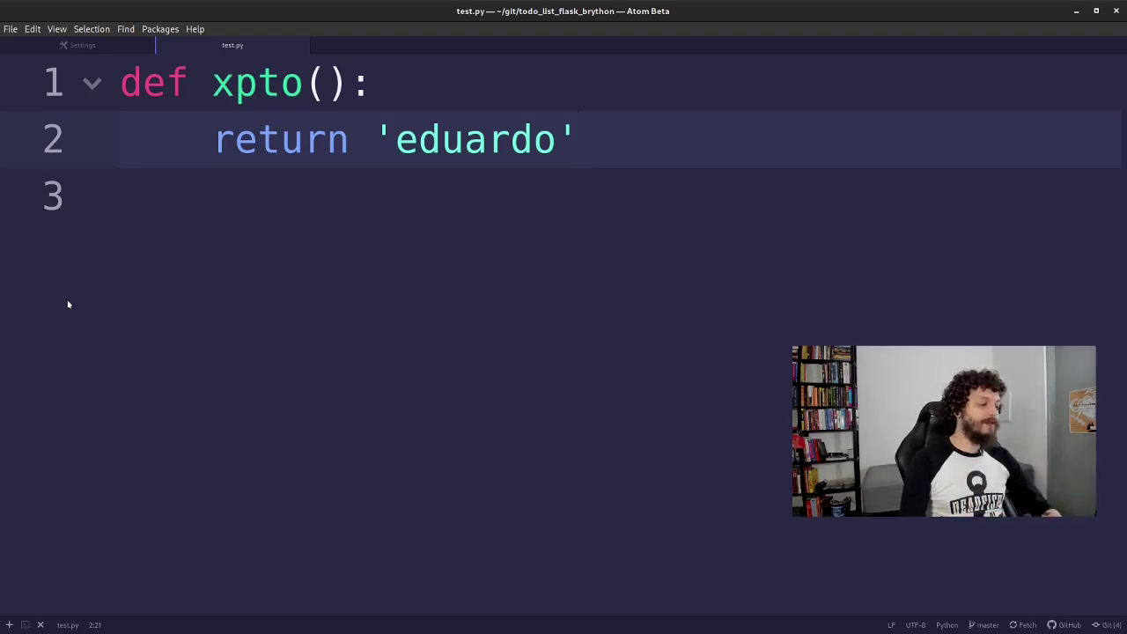
# Step: Switch to the web browser and view the headline on the Kite homepage
pyautogui.press('super')
pyautogui.click(432, 309)
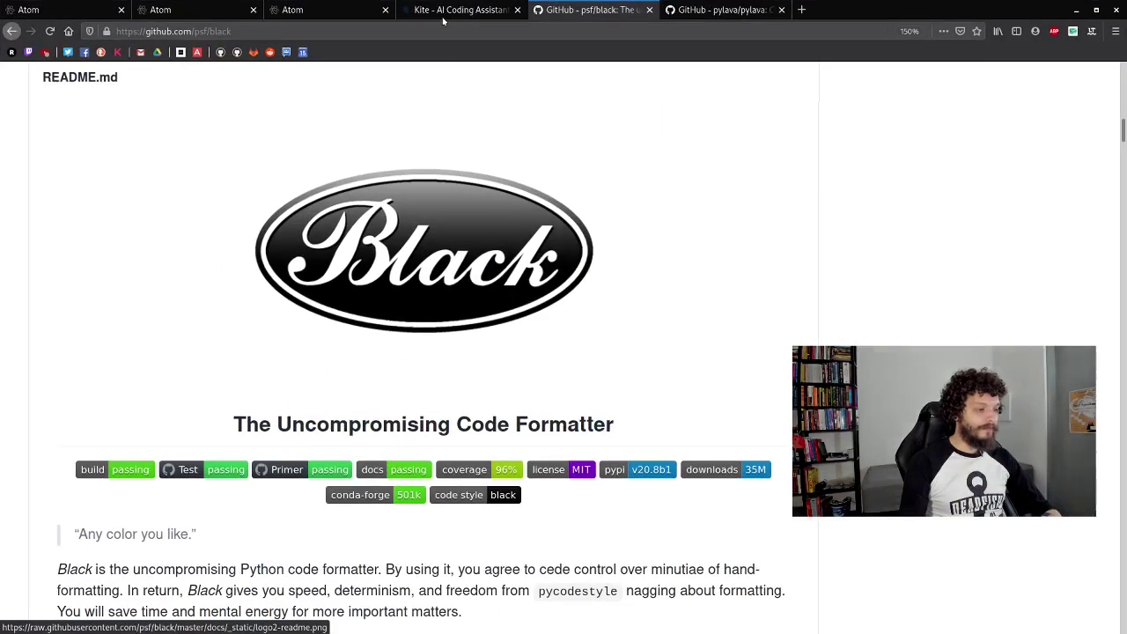
pyautogui.click(444, 13)
pyautogui.moveTo(245, 204); pyautogui.dragTo(377, 262)
pyautogui.click(377, 261)
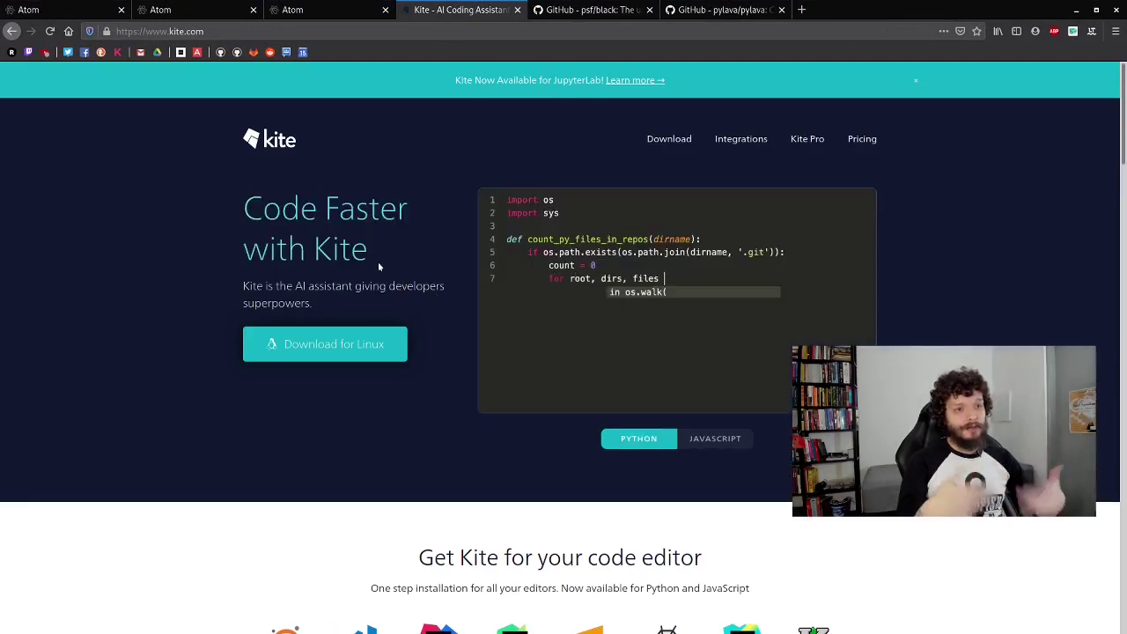
pyautogui.moveTo(378, 262); pyautogui.dragTo(250, 195)
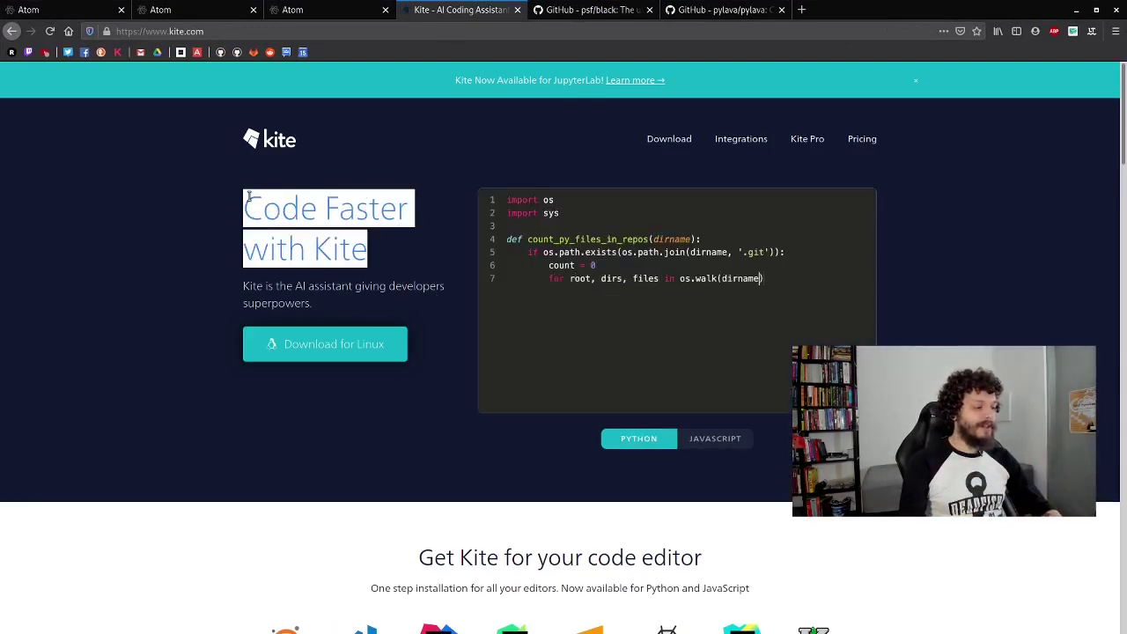
pyautogui.click(249, 195)
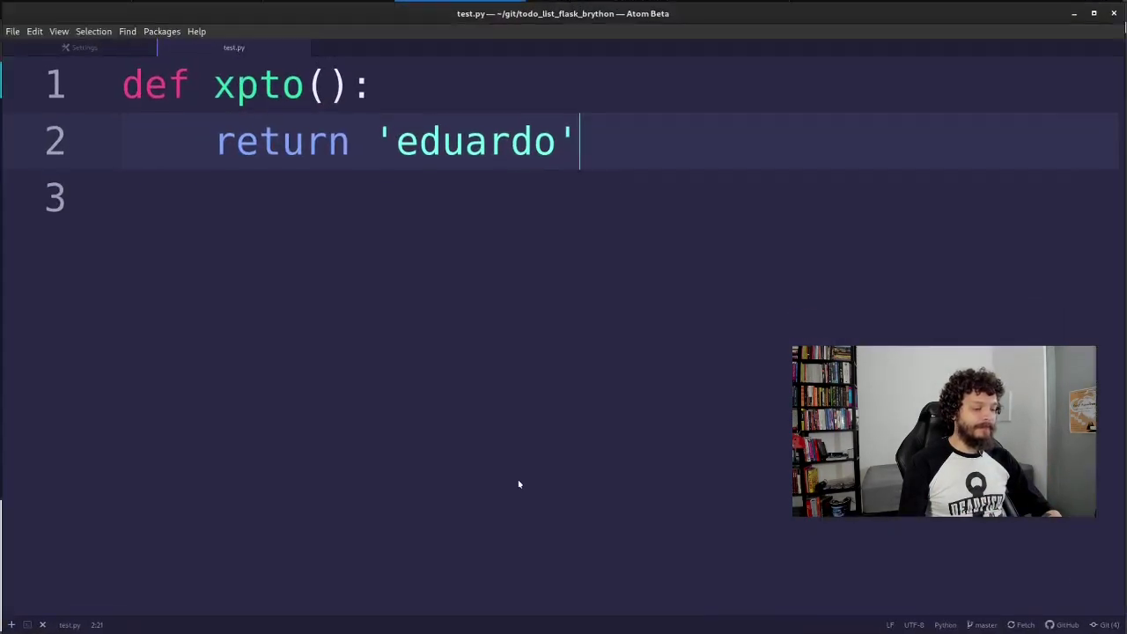
# Step: Switch back to Atom and run apm install kite in a cleared terminal panel
pyautogui.click(522, 430)
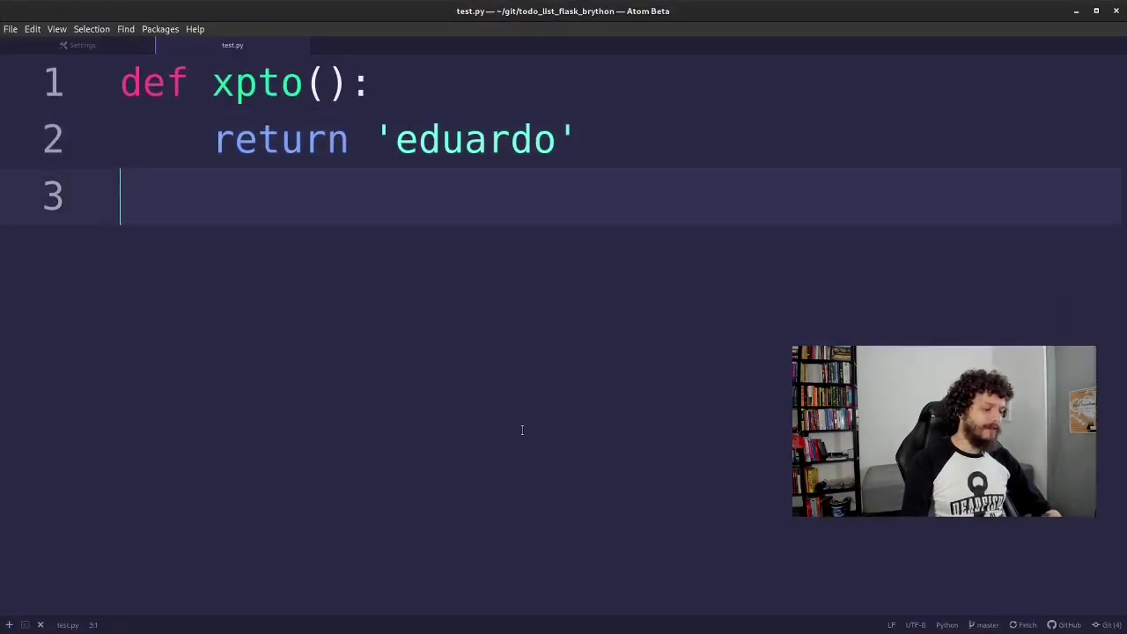
pyautogui.hotkey('ctrl', '`')
pyautogui.hotkey('ctrl', 'l')
pyautogui.write('apm ')
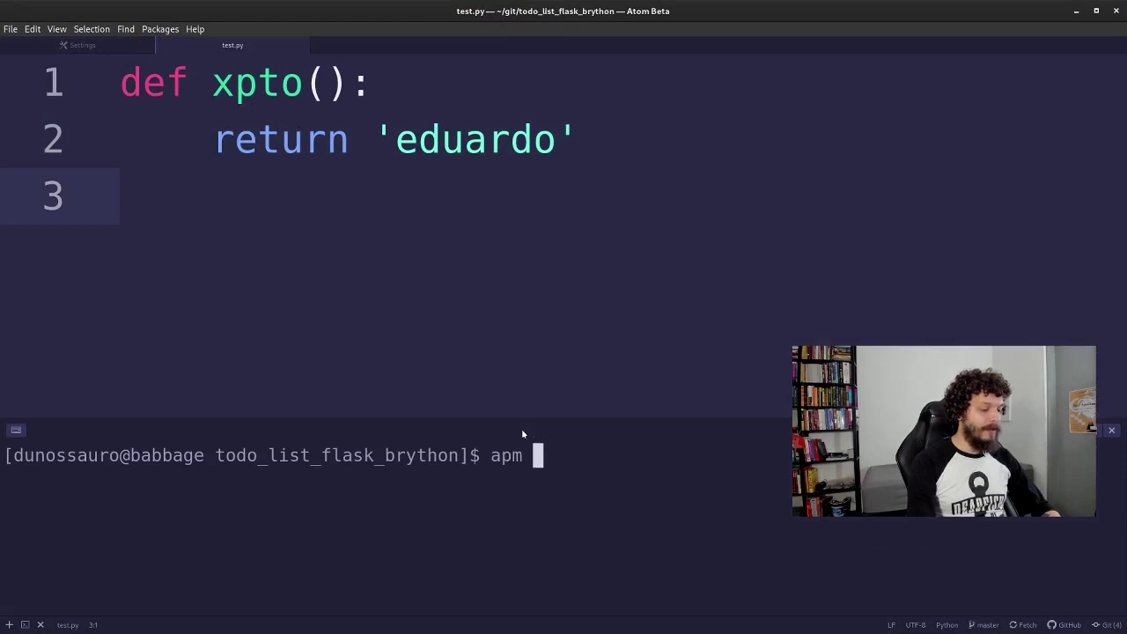
pyautogui.write('install kite')
pyautogui.press('Return')
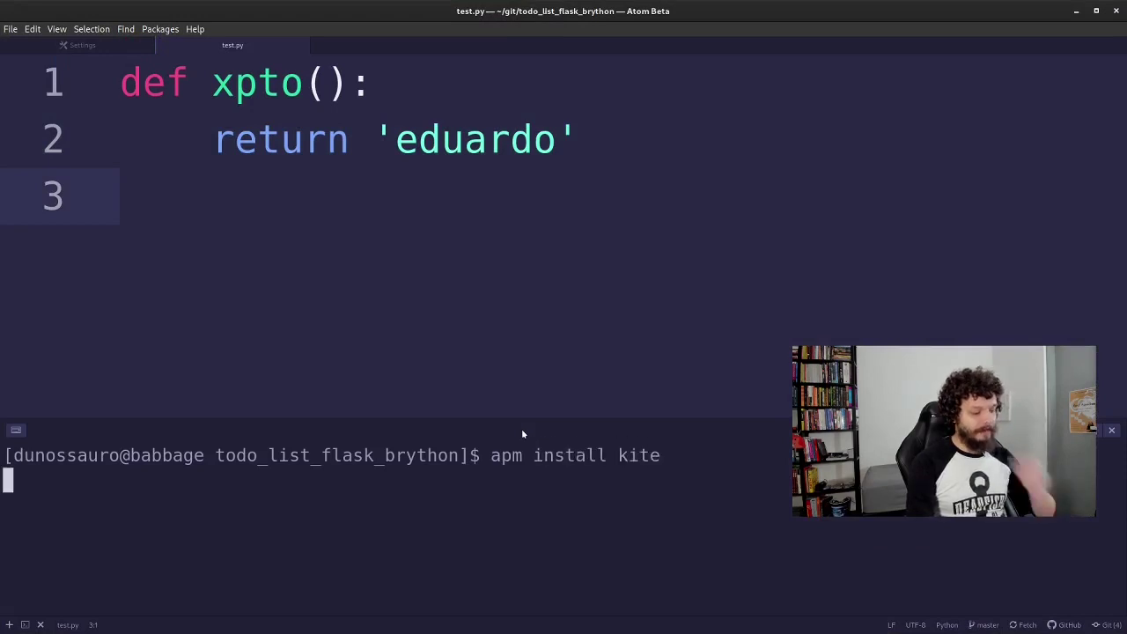
# Step: Search Atom's installable packages for kite from the Install Packages page of the settings
pyautogui.click(85, 44)
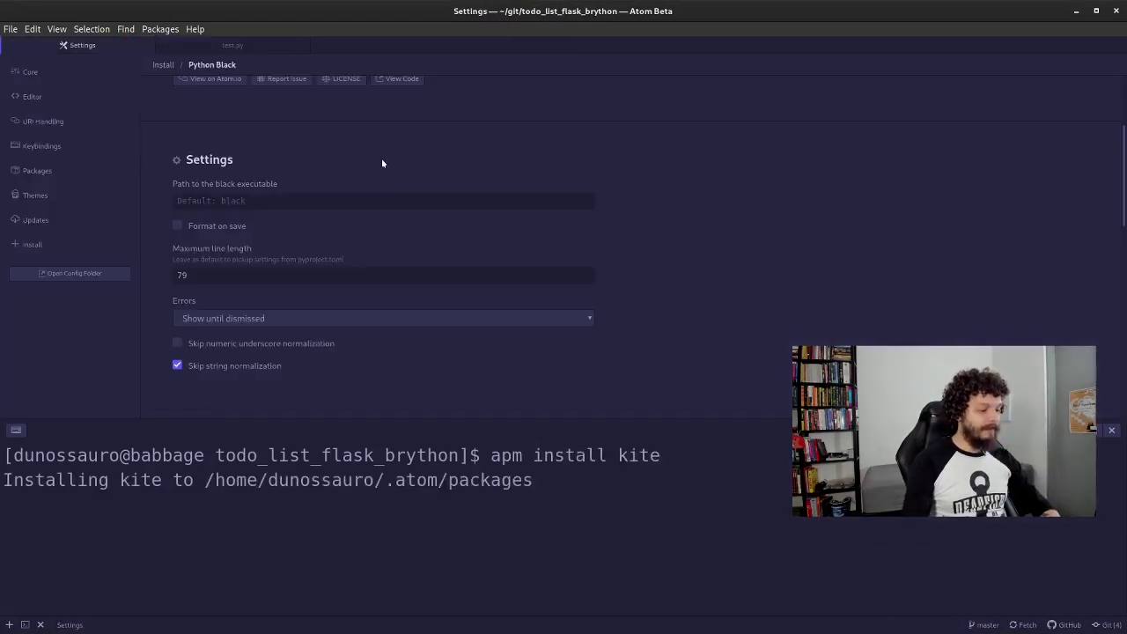
pyautogui.scroll(3, 370, 167)
pyautogui.click(165, 66)
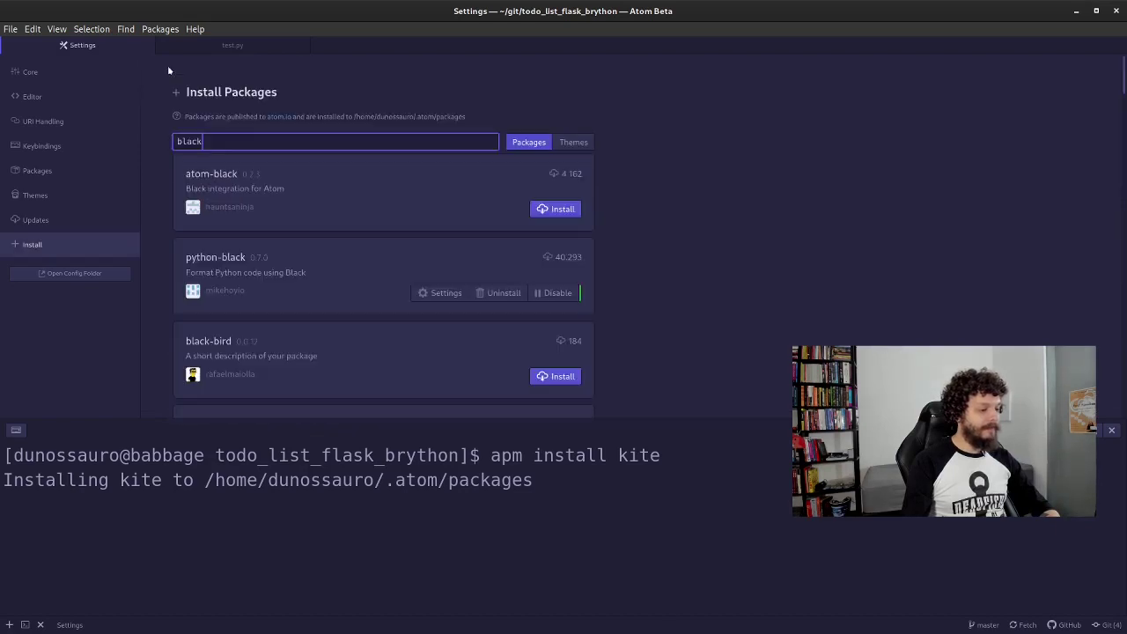
pyautogui.hotkey('ctrl', 'a')
pyautogui.write('kite')
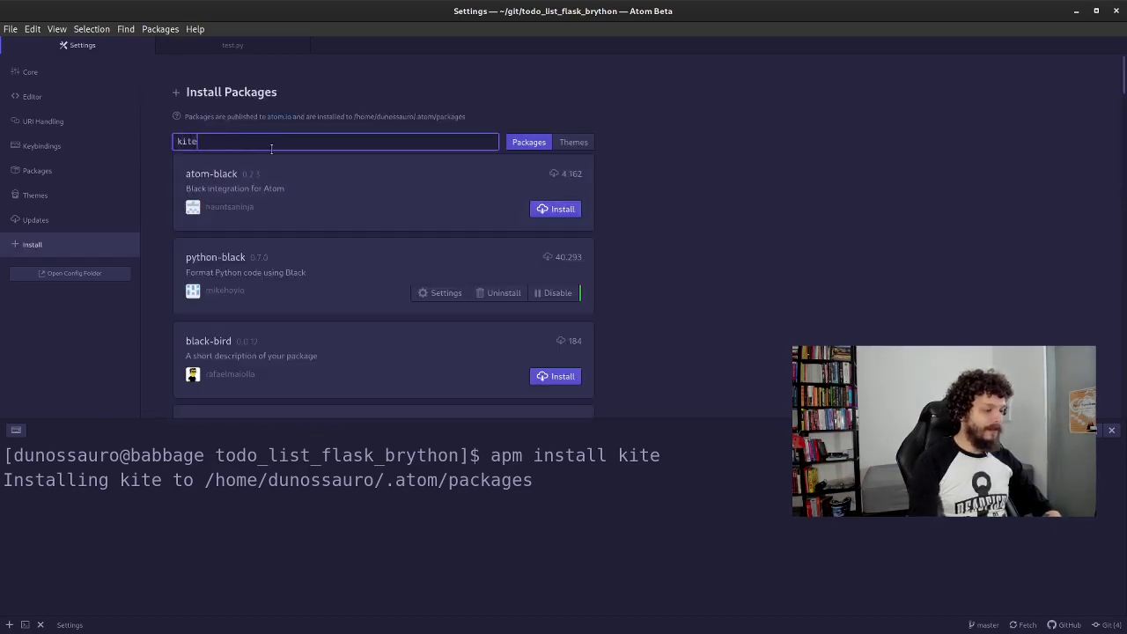
pyautogui.press('Return')
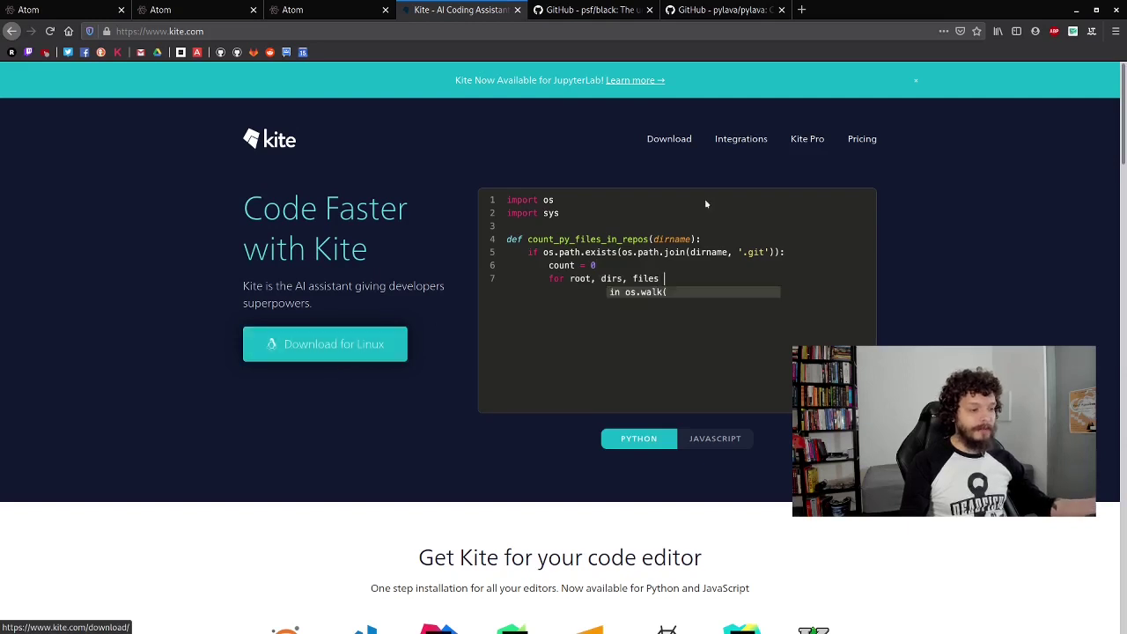
# Step: Open the Kite download page for Linux in the browser and copy the one-line install command
pyautogui.click(673, 141)
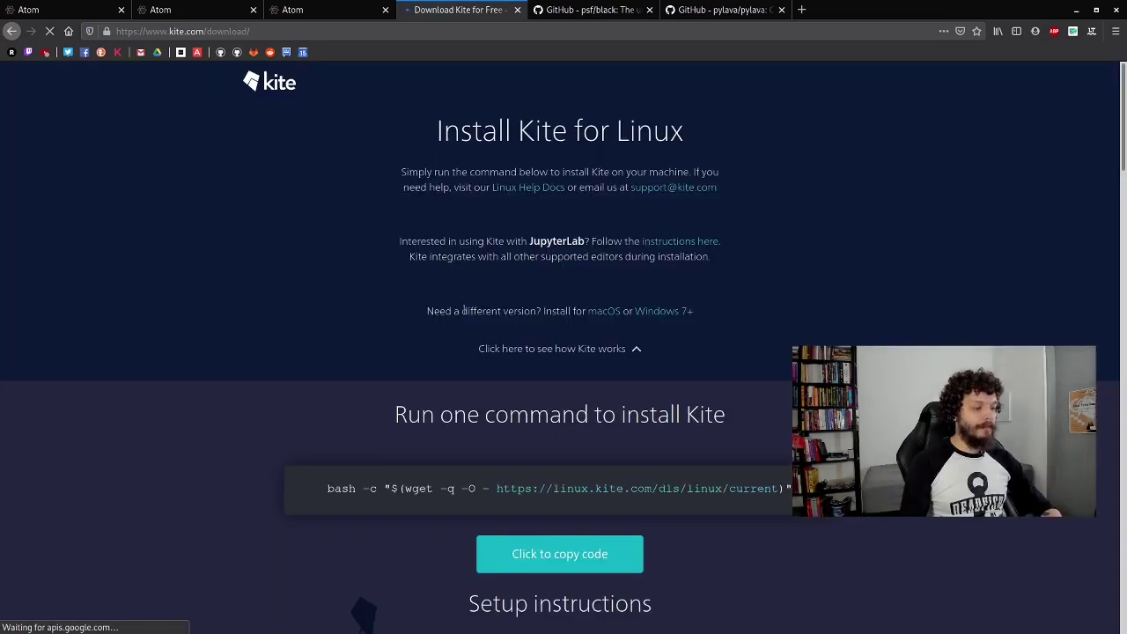
pyautogui.scroll(-4, 458, 317)
pyautogui.moveTo(321, 293); pyautogui.dragTo(793, 294)
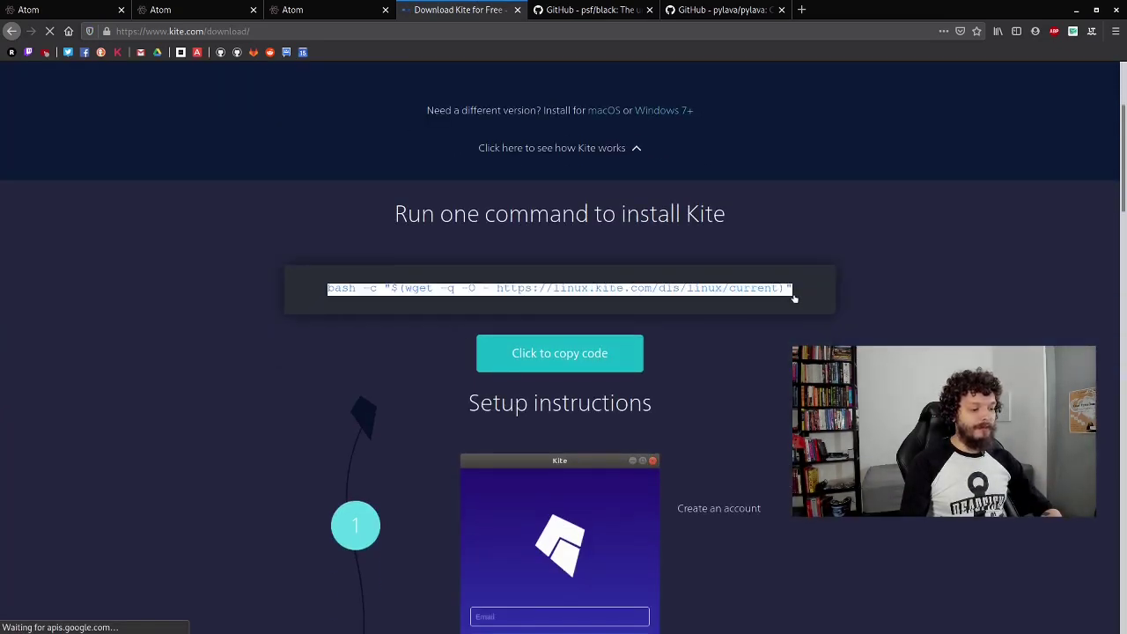
pyautogui.click(616, 354)
pyautogui.scroll(-1, 613, 412)
pyautogui.scroll(-4, 614, 412)
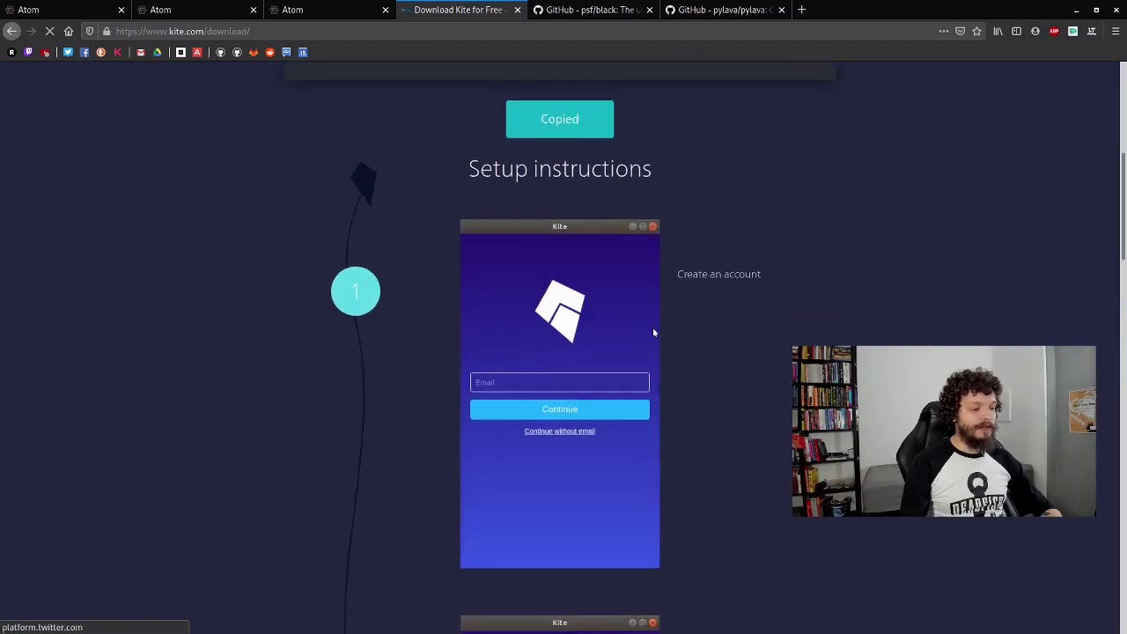
# Step: Switch back to test.py in Atom, reload the window, and request the Kite engine installation from the Kite status indicator
pyautogui.press('super')
pyautogui.click(474, 473)
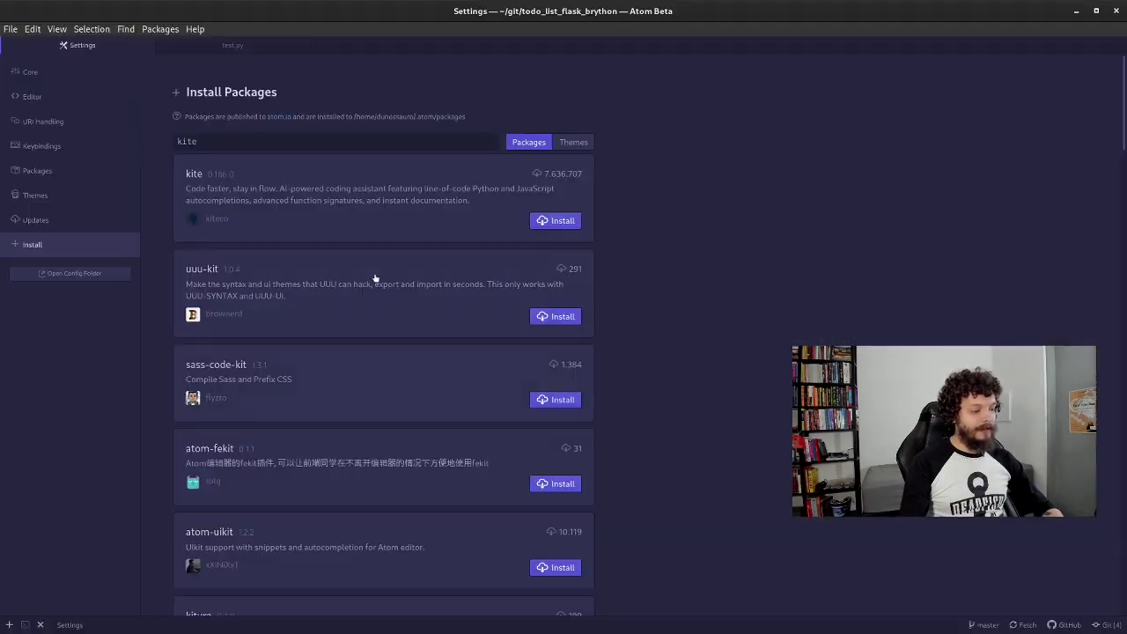
pyautogui.click(242, 46)
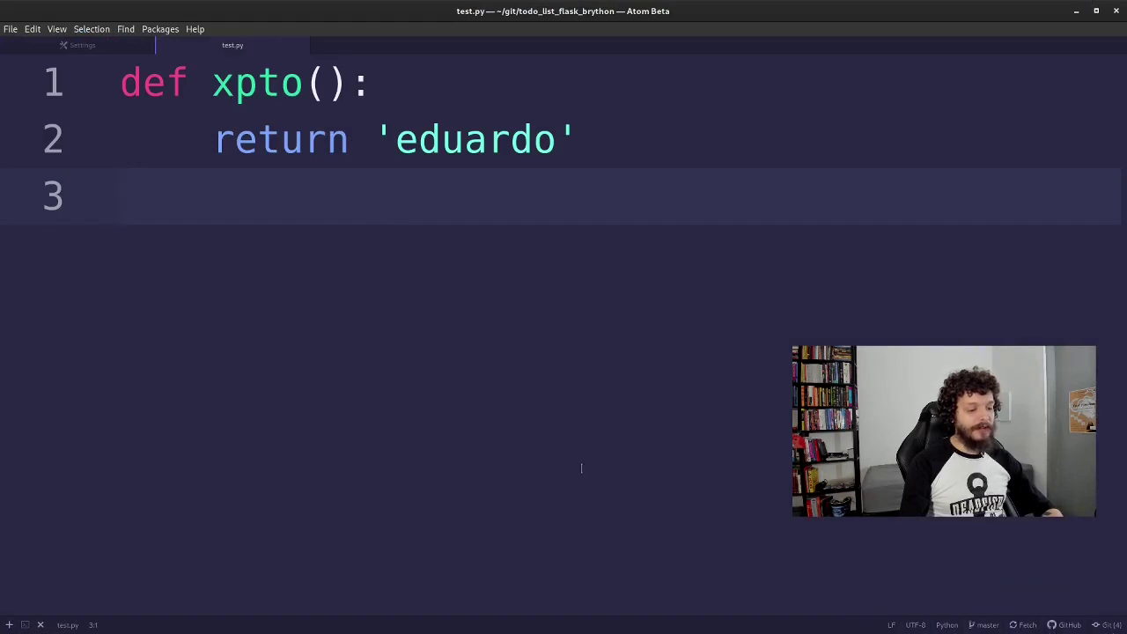
pyautogui.hotkey('ctrl', 'shift', 'F5')
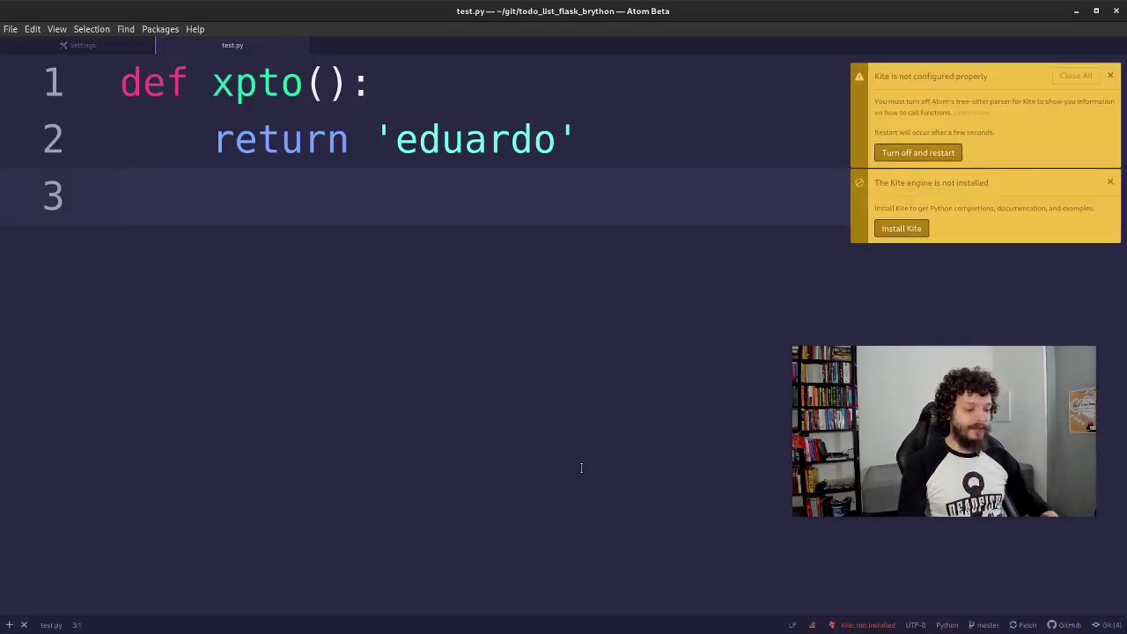
pyautogui.click(869, 625)
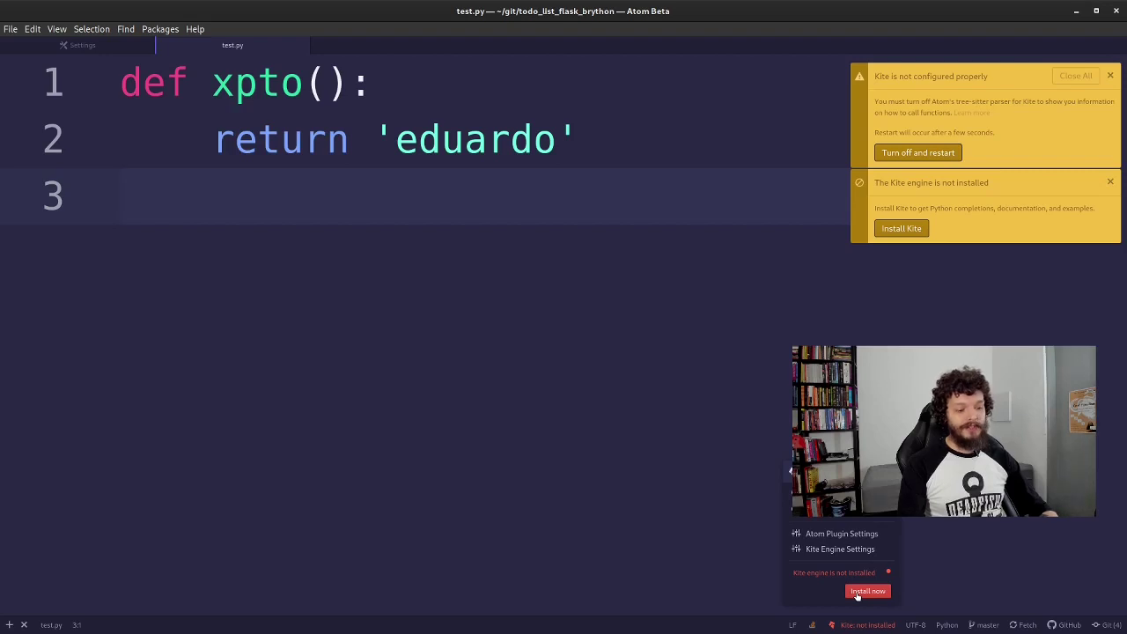
pyautogui.click(857, 594)
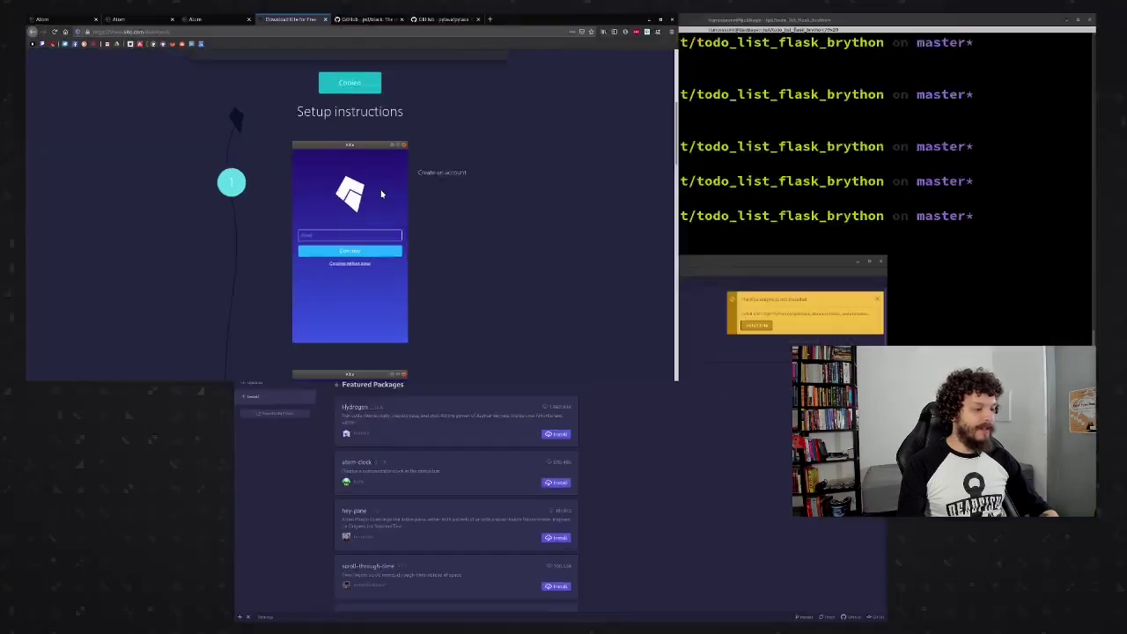
# Step: Revisit the install command on the Kite download page, run it in Atom's terminal, and let the installer continue
pyautogui.click(534, 138)
pyautogui.scroll(2, 548, 216)
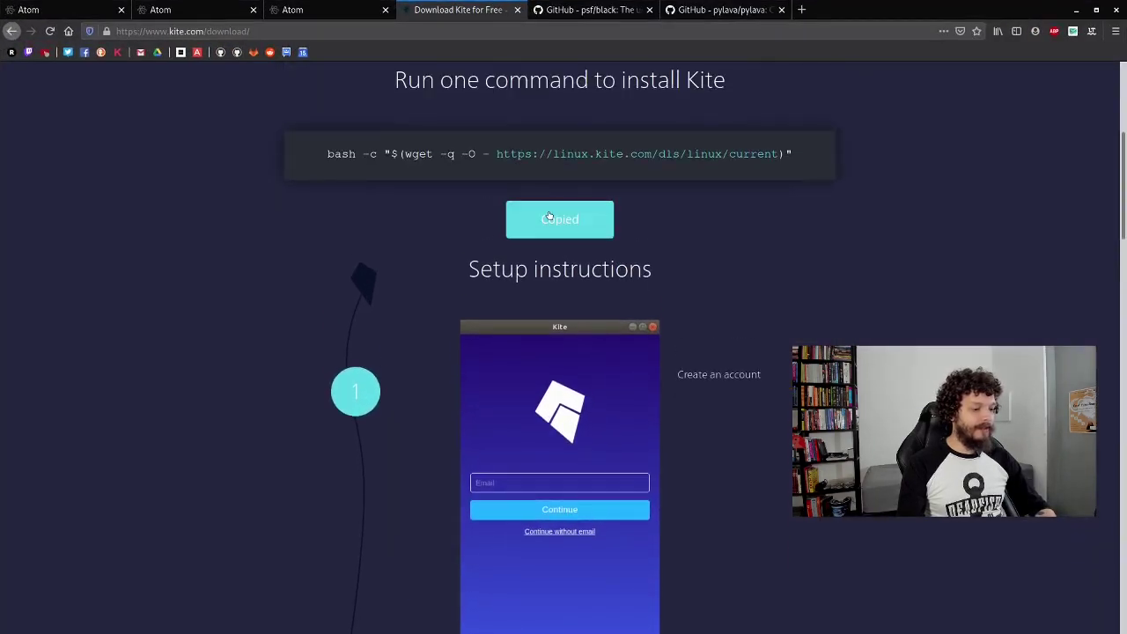
pyautogui.hotkey('alt', 'Tab')
pyautogui.hotkey('ctrl', '`')
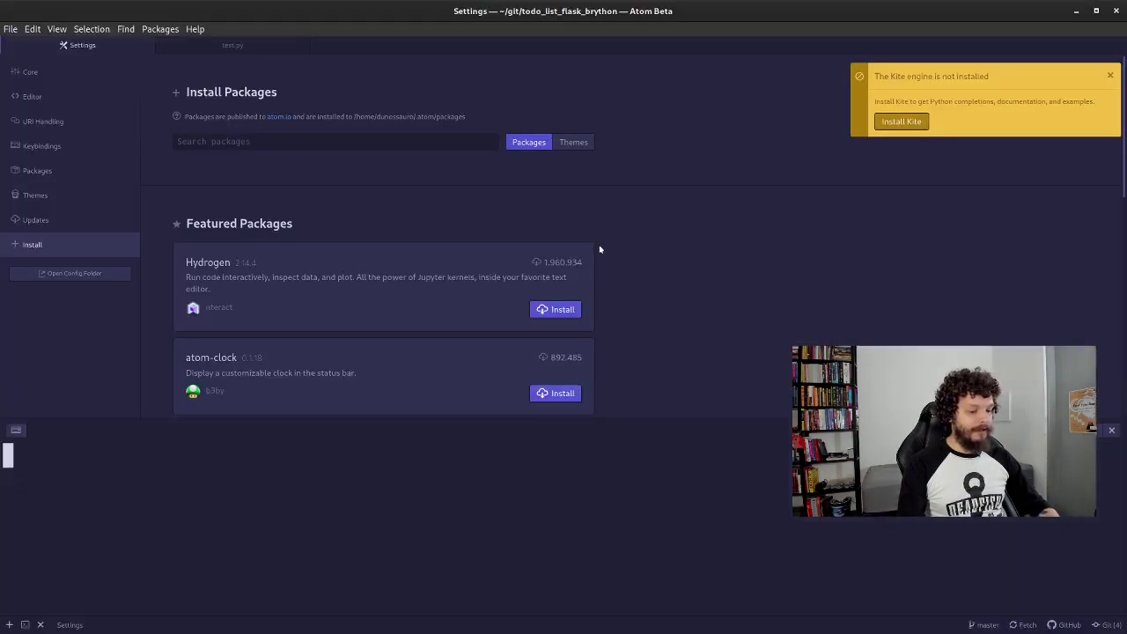
pyautogui.hotkey('ctrl', 'shift', 'v')
pyautogui.press('Return')
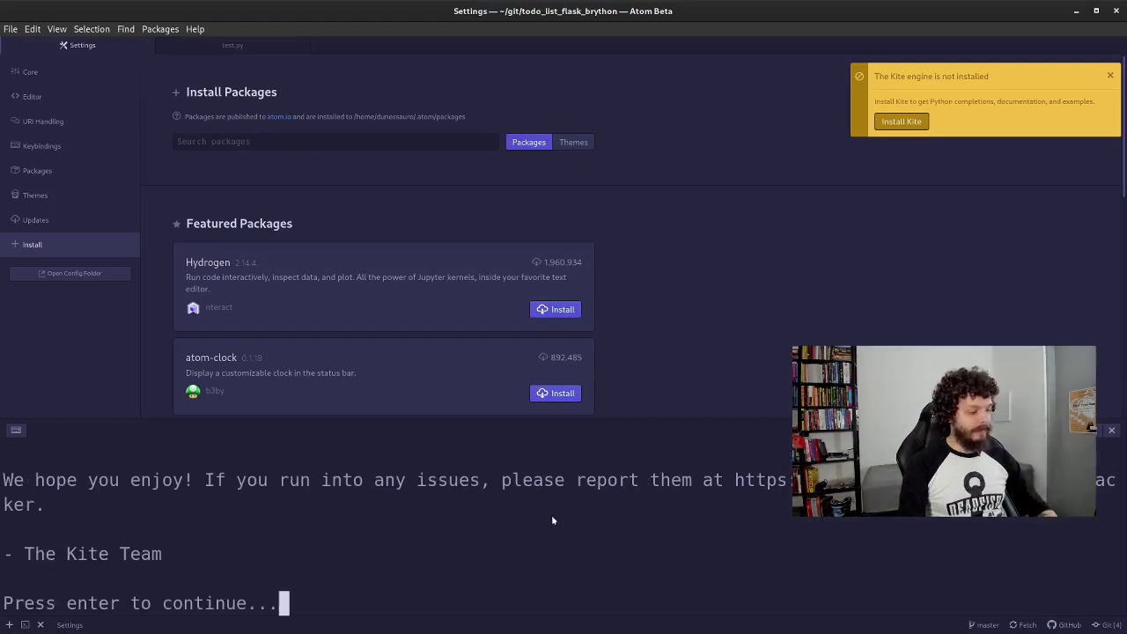
pyautogui.press('Return')
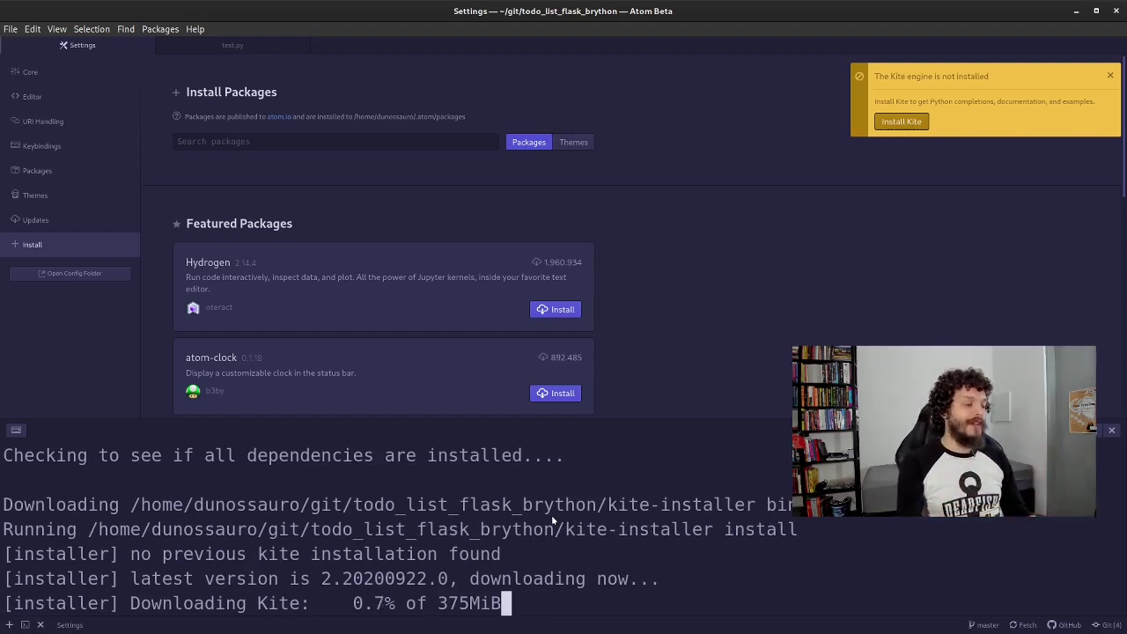
# Step: Search the installable packages for jedi and look through the autocomplete-python-jedi README and the Kite installer's terminal output
pyautogui.click(286, 140)
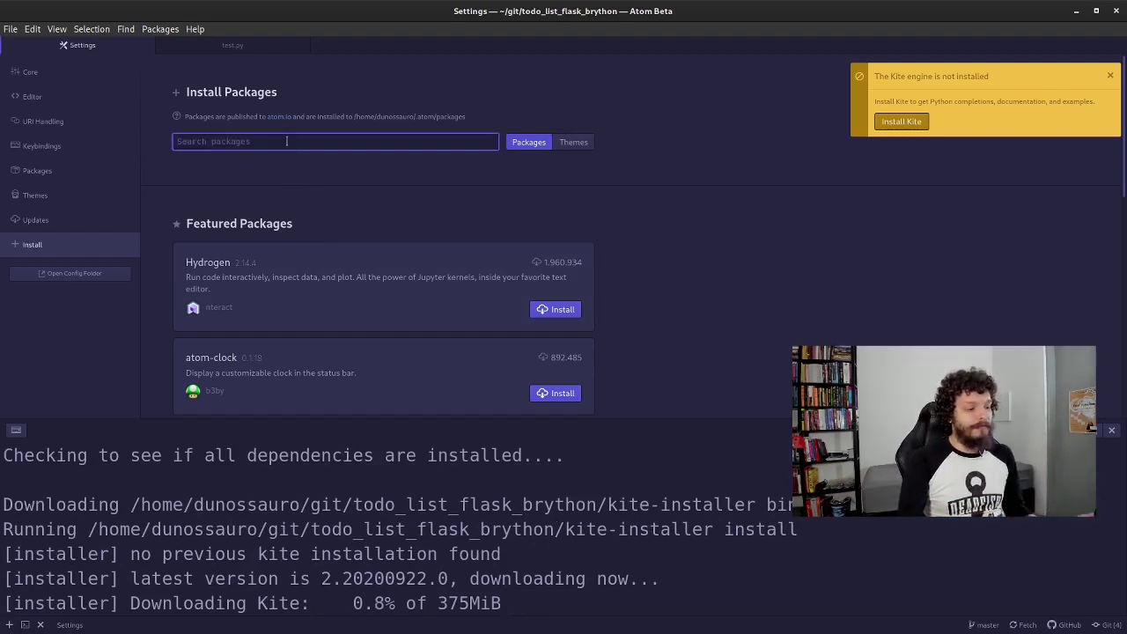
pyautogui.write('jedi')
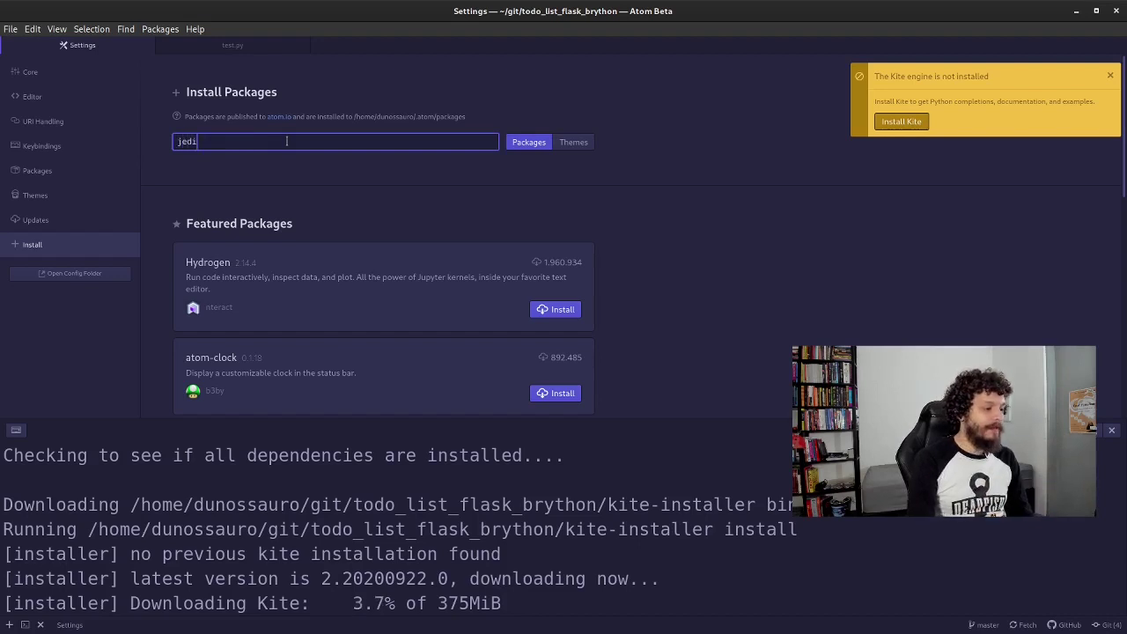
pyautogui.press('Return')
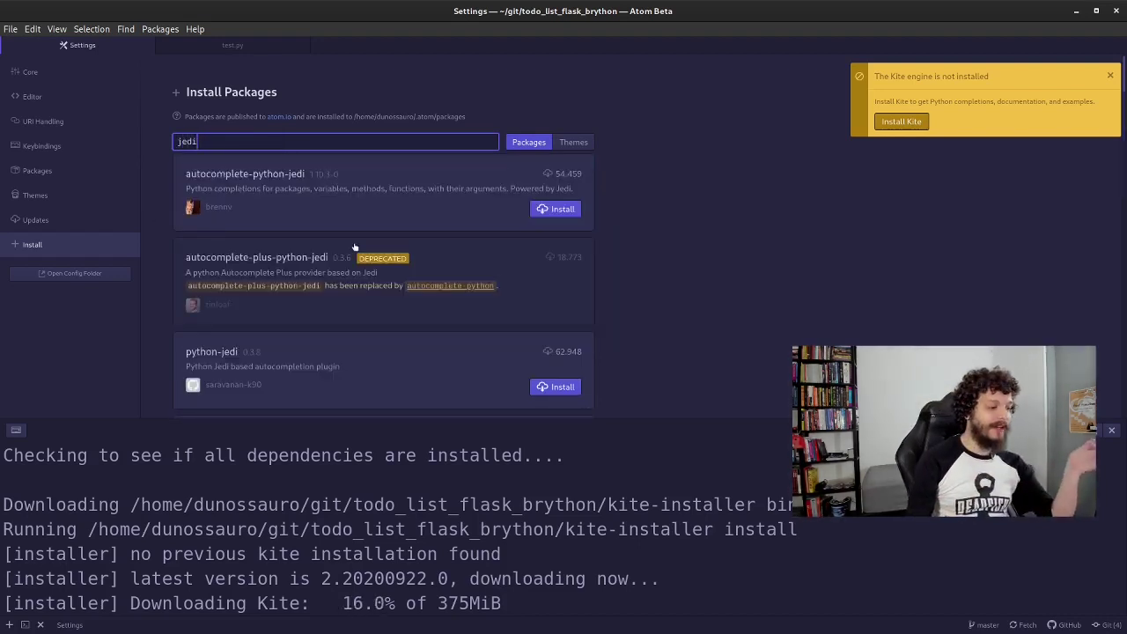
pyautogui.scroll(-2, 349, 210)
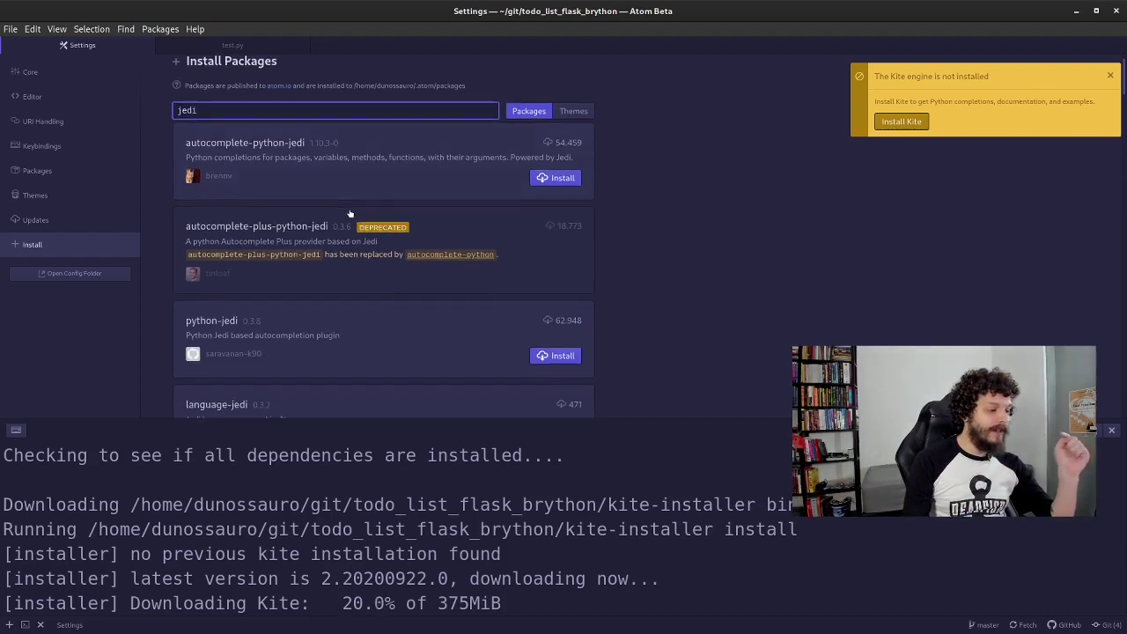
pyautogui.click(348, 141)
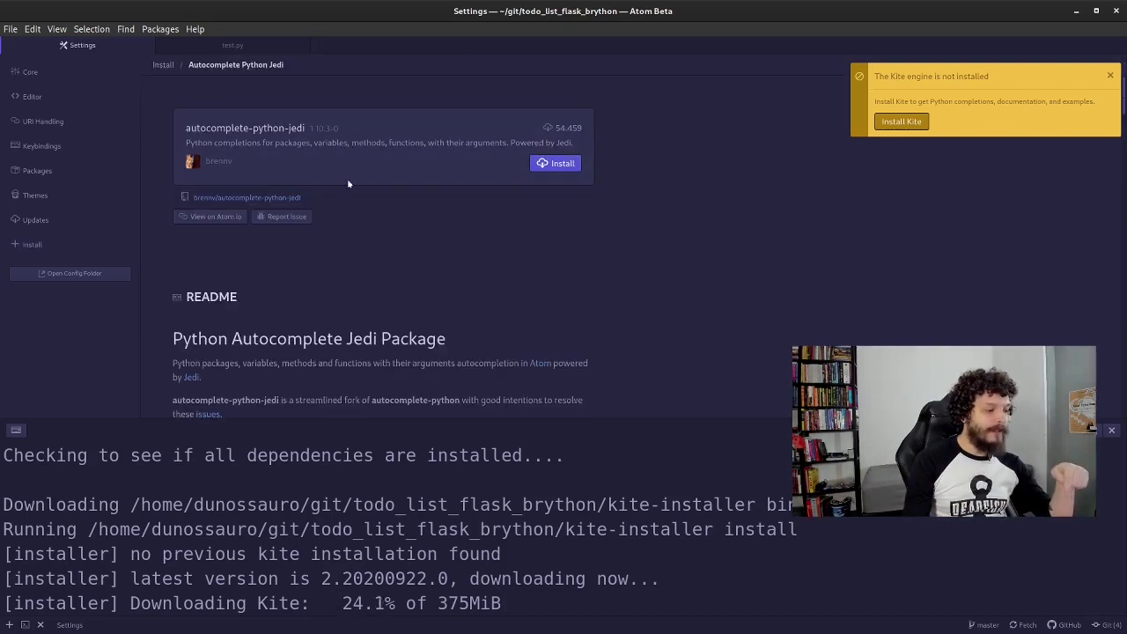
pyautogui.scroll(-1, 363, 266)
pyautogui.scroll(-3, 363, 265)
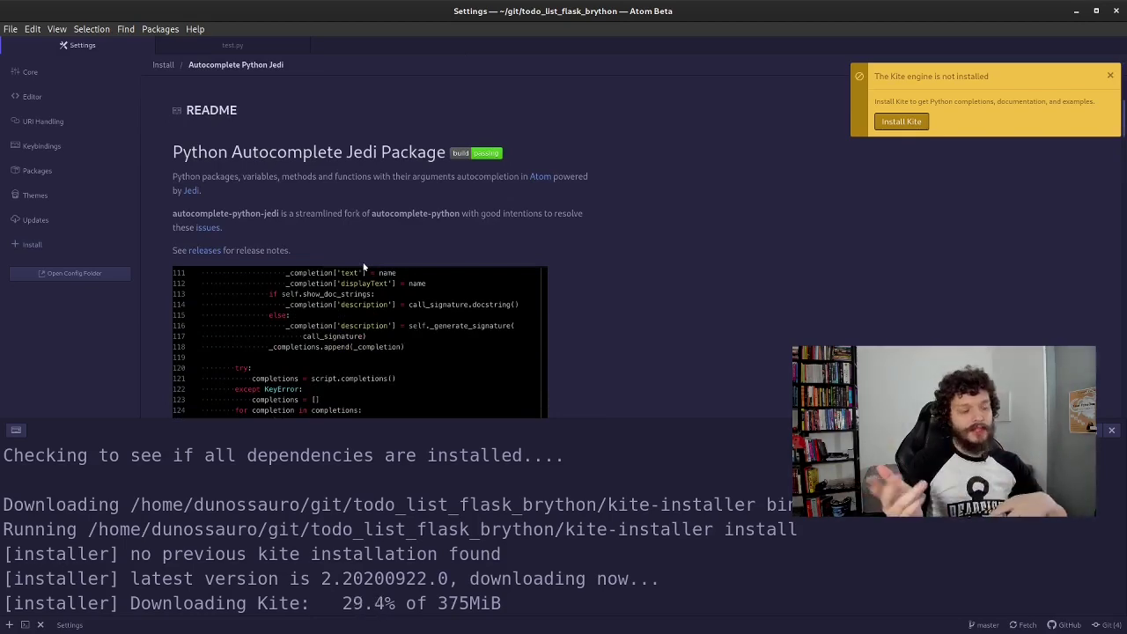
pyautogui.scroll(-7, 367, 269)
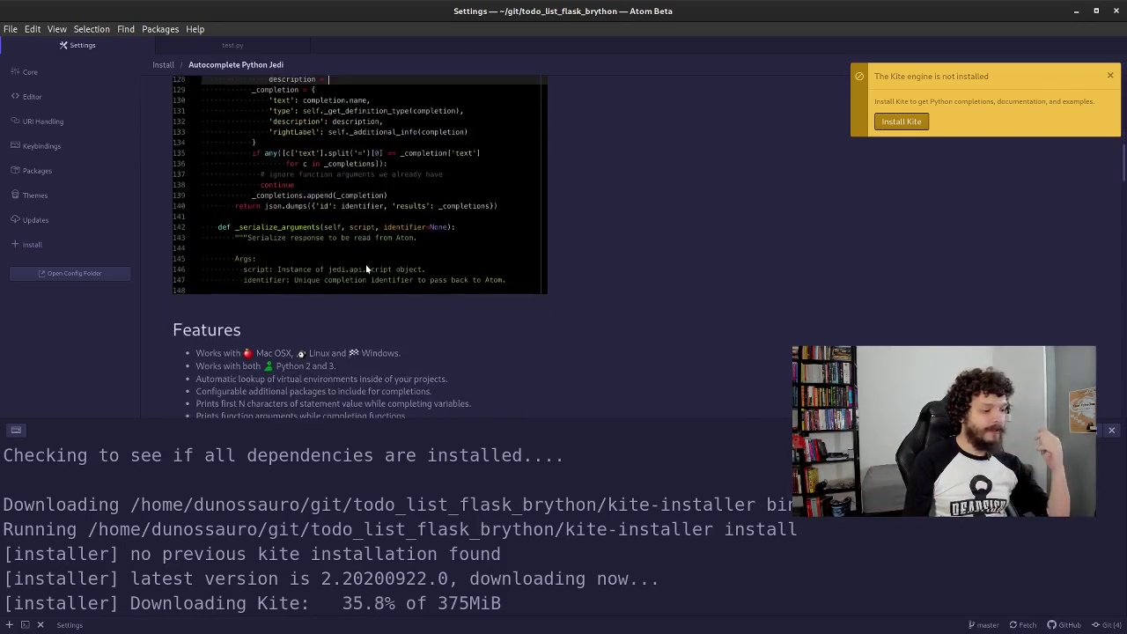
pyautogui.scroll(10, 353, 528)
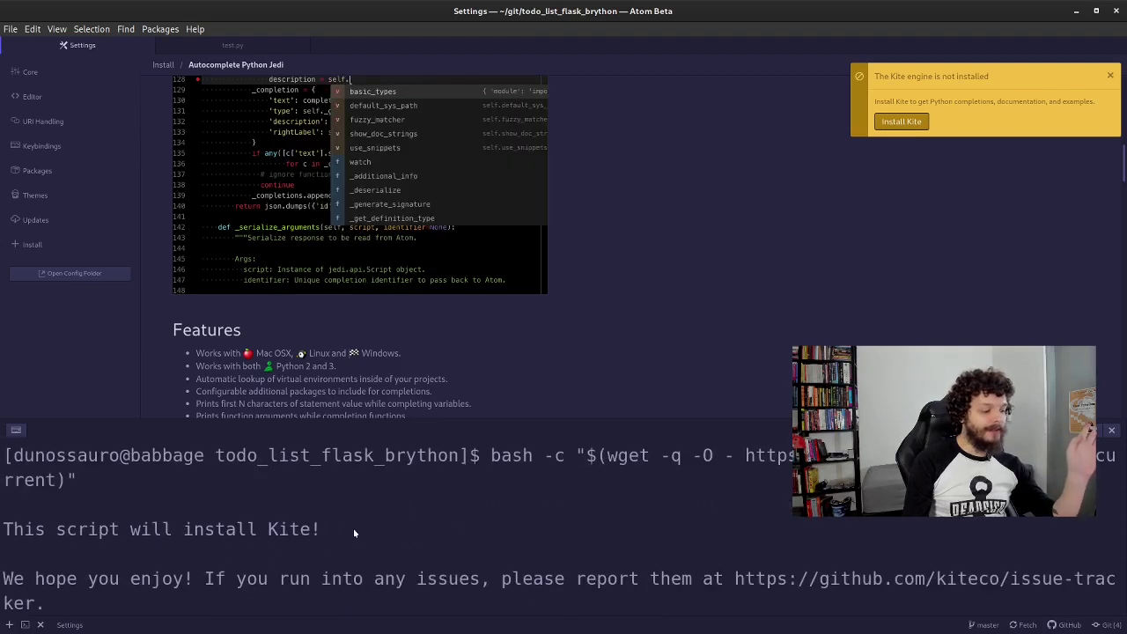
pyautogui.scroll(-10, 353, 528)
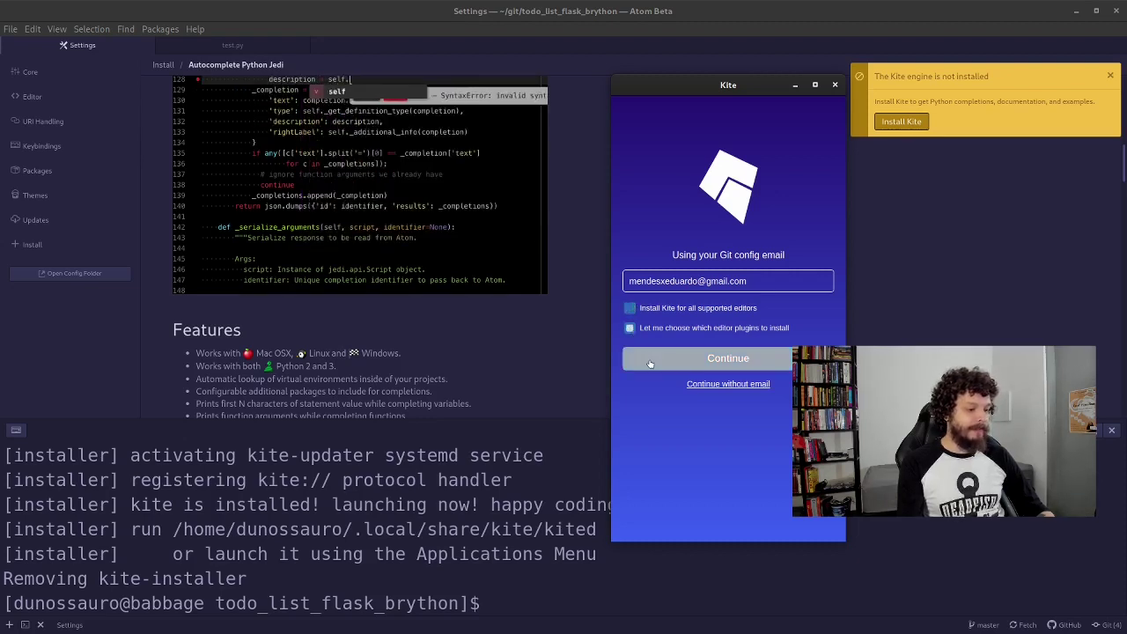
# Step: Complete the Kite setup without an email, going through the editor plugin installation, and close the Kite Copilot window
pyautogui.click(730, 281)
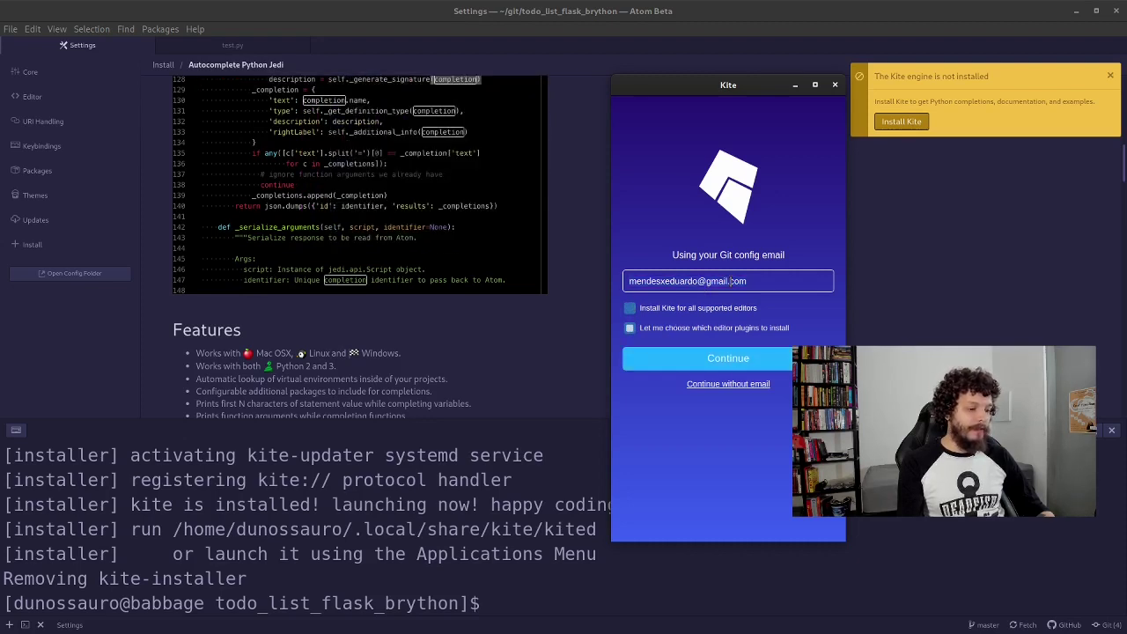
pyautogui.click(702, 383)
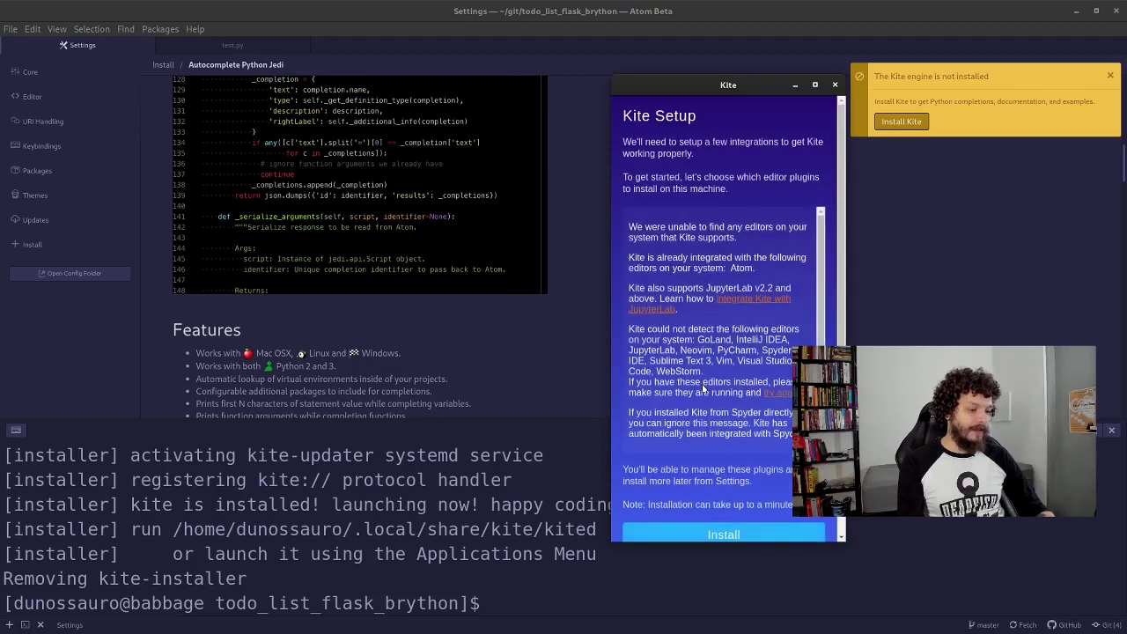
pyautogui.click(709, 533)
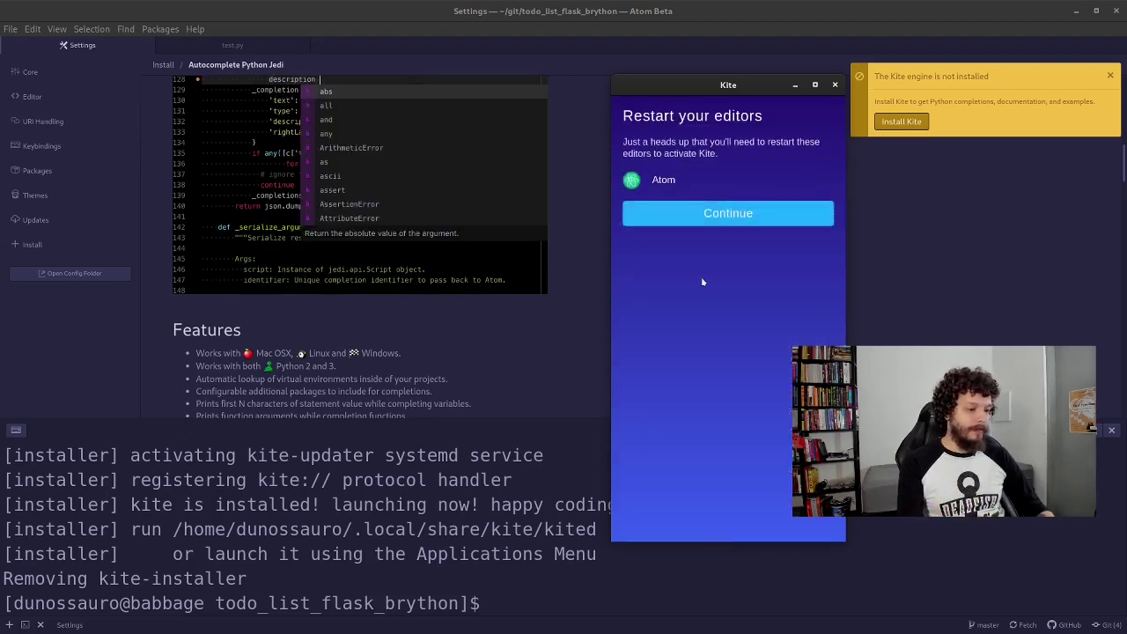
pyautogui.click(672, 206)
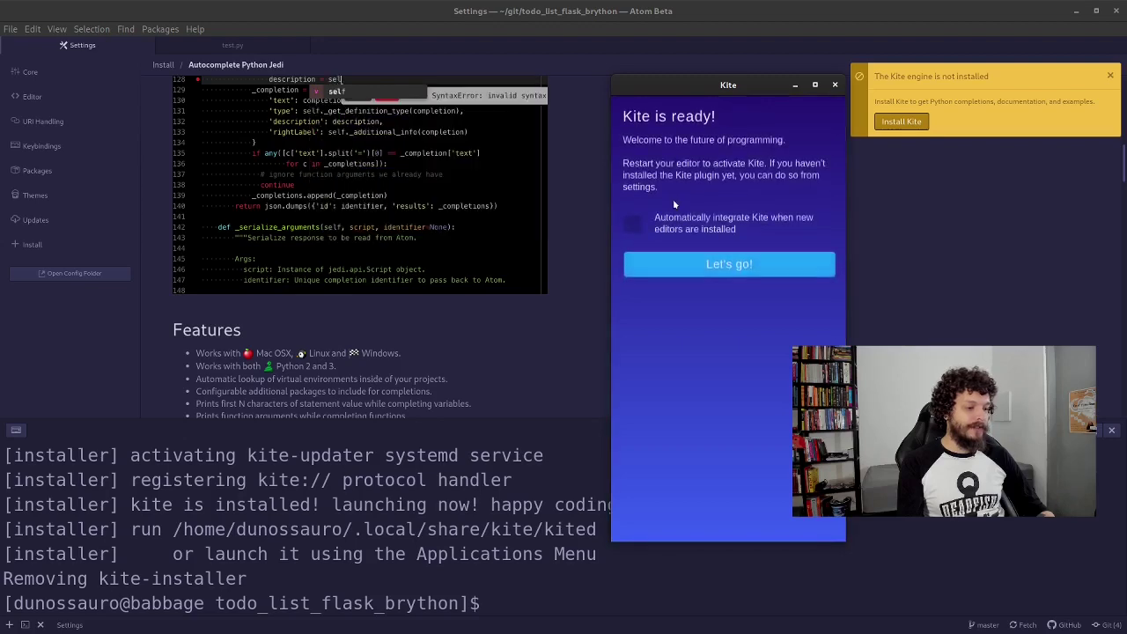
pyautogui.click(673, 264)
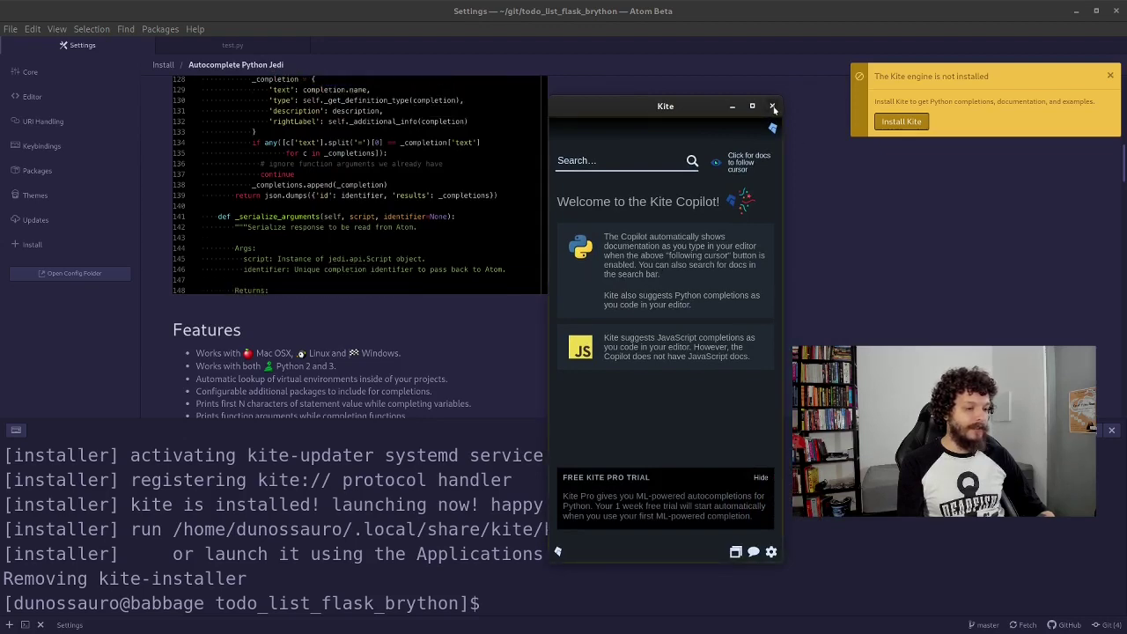
pyautogui.click(773, 107)
# Step: Return to test.py and check the Kite engine status
pyautogui.click(199, 45)
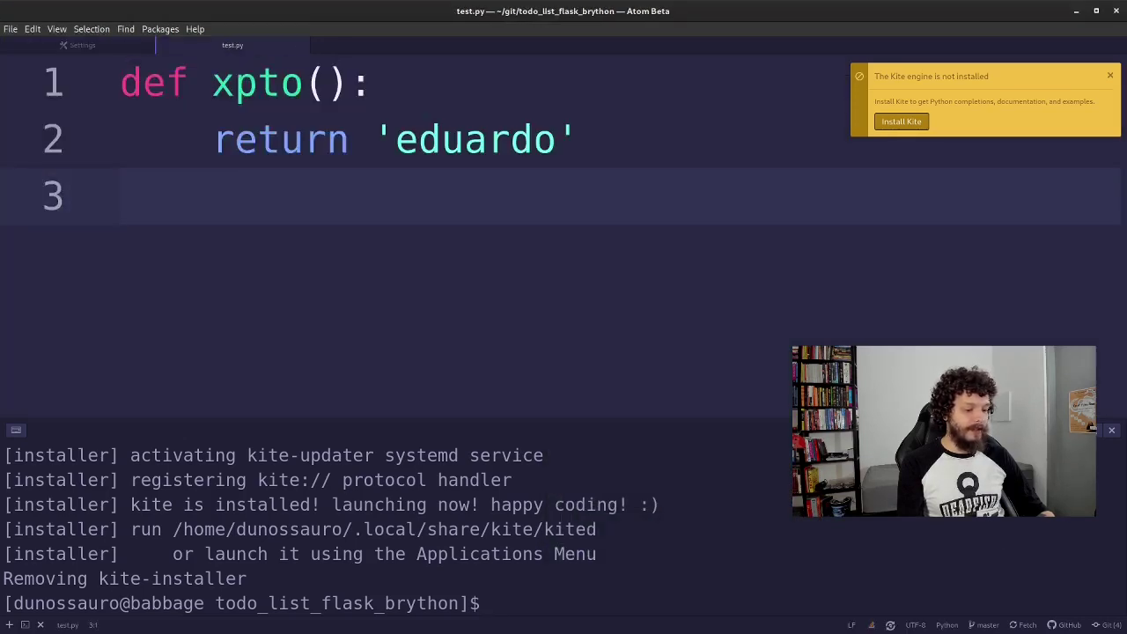
pyautogui.click(890, 625)
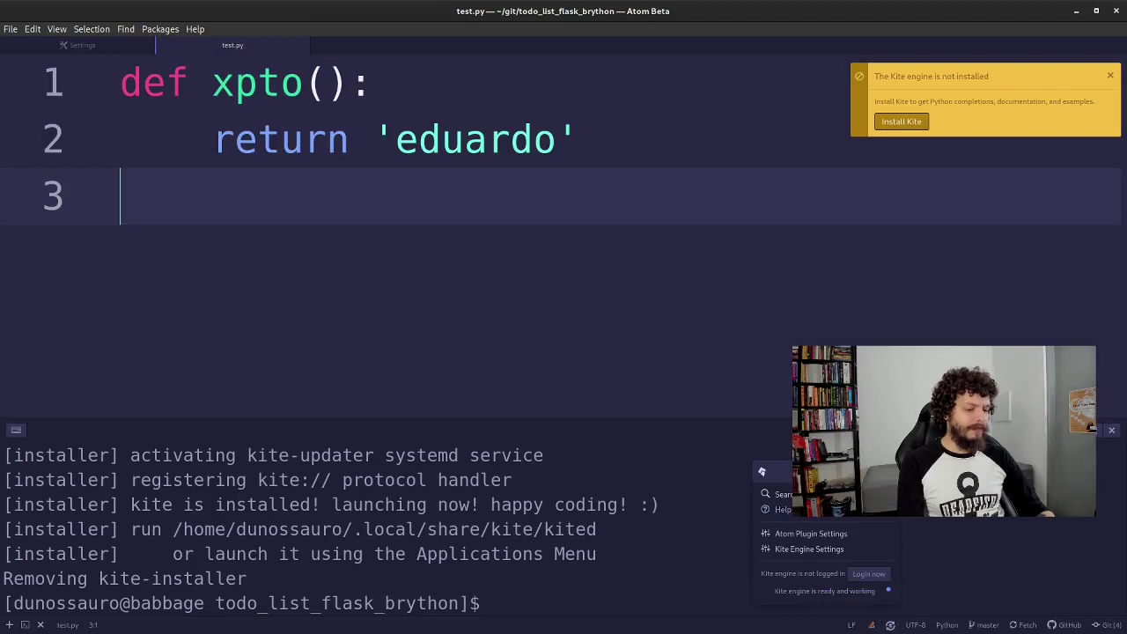
pyautogui.click(663, 230)
# Step: Add a second xpto() function header below the existing function in test.py to try code completion
pyautogui.press('Return')
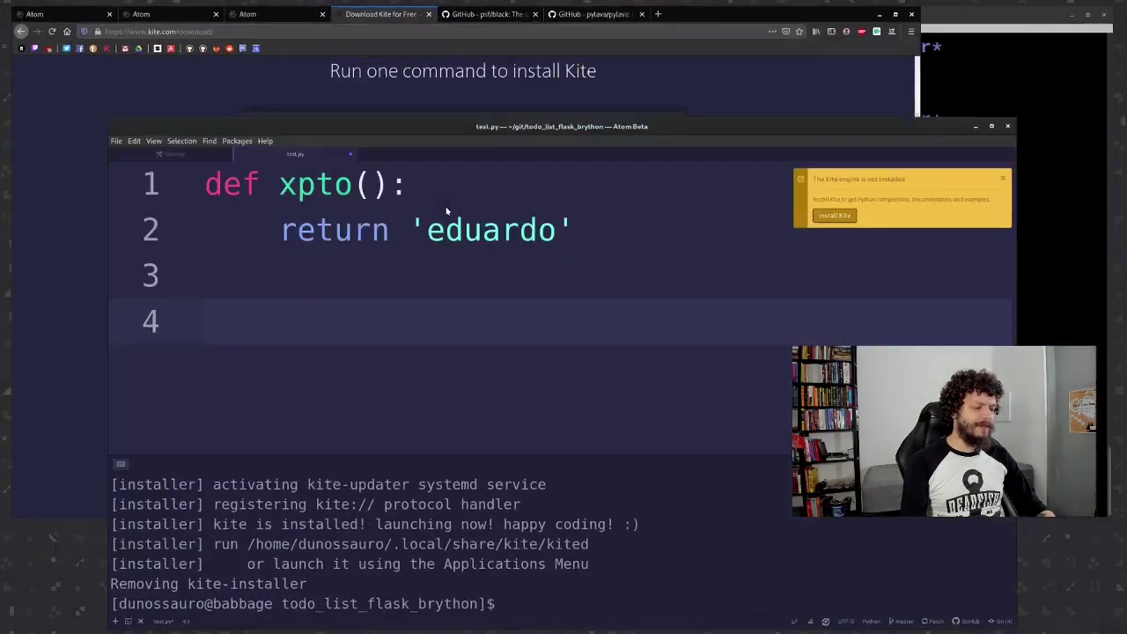
pyautogui.write('def')
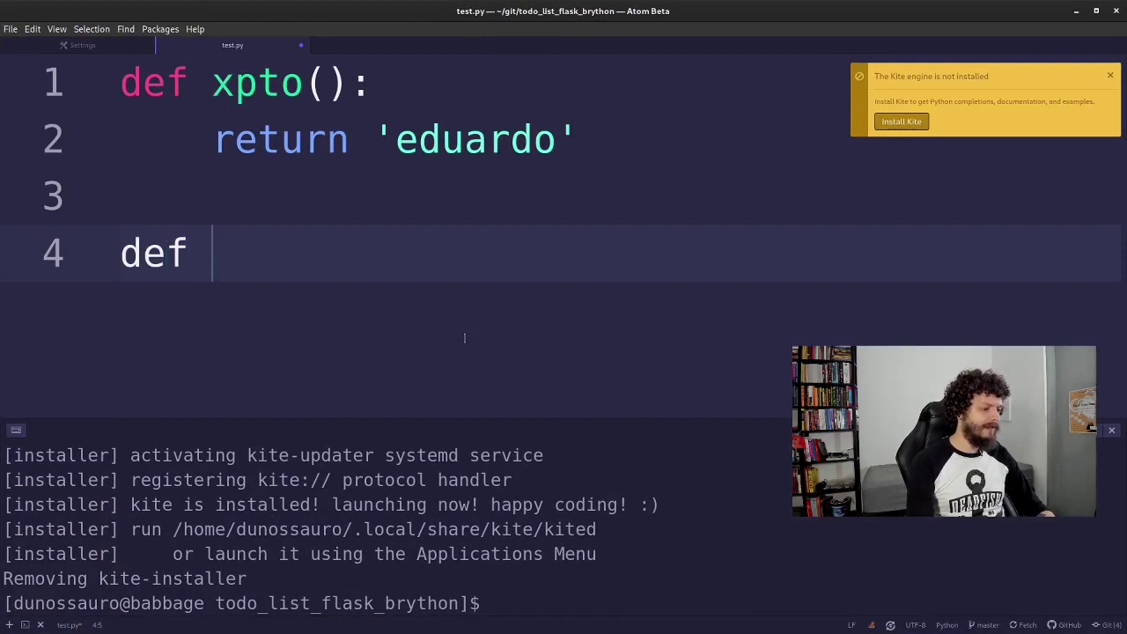
pyautogui.write(' x[')
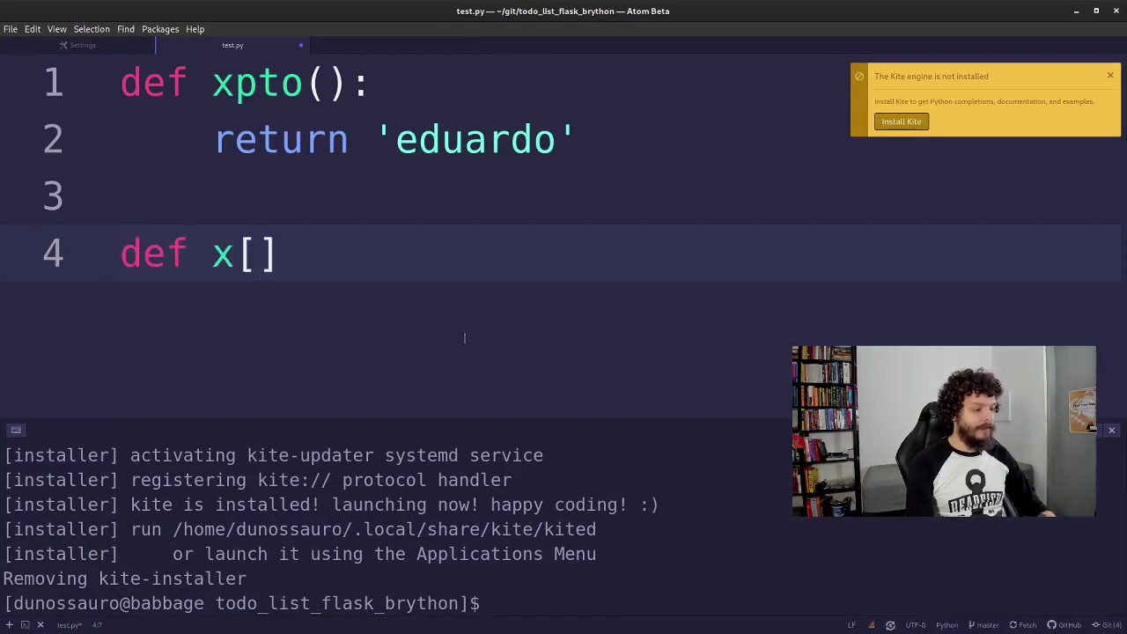
pyautogui.press('BackSpace')
pyautogui.write('pt')
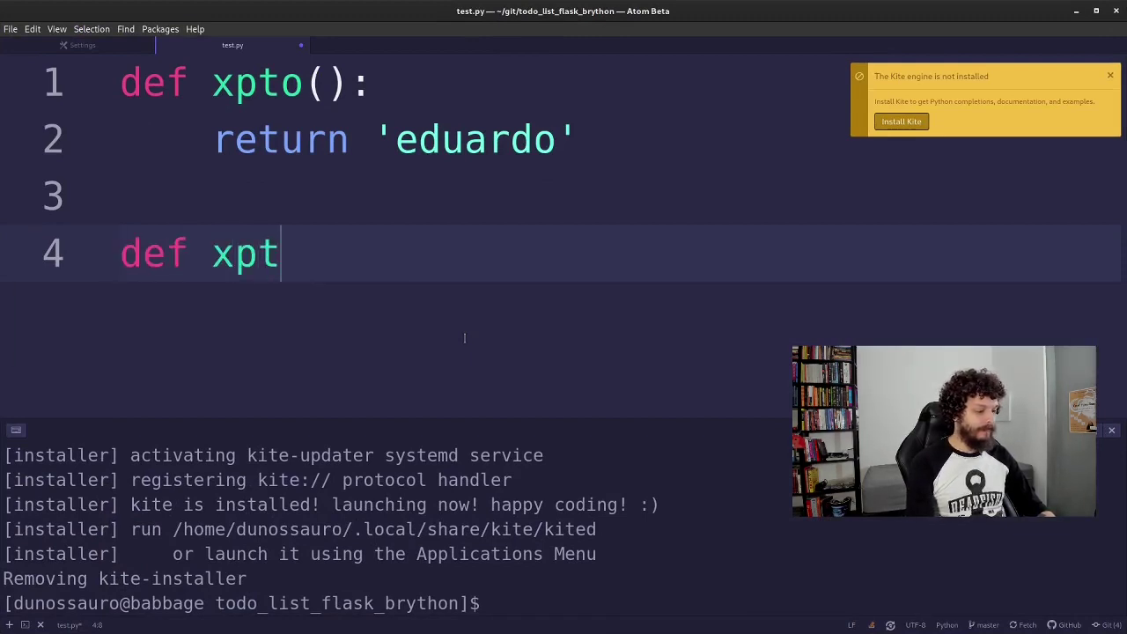
pyautogui.write('o():')
pyautogui.press('Return')
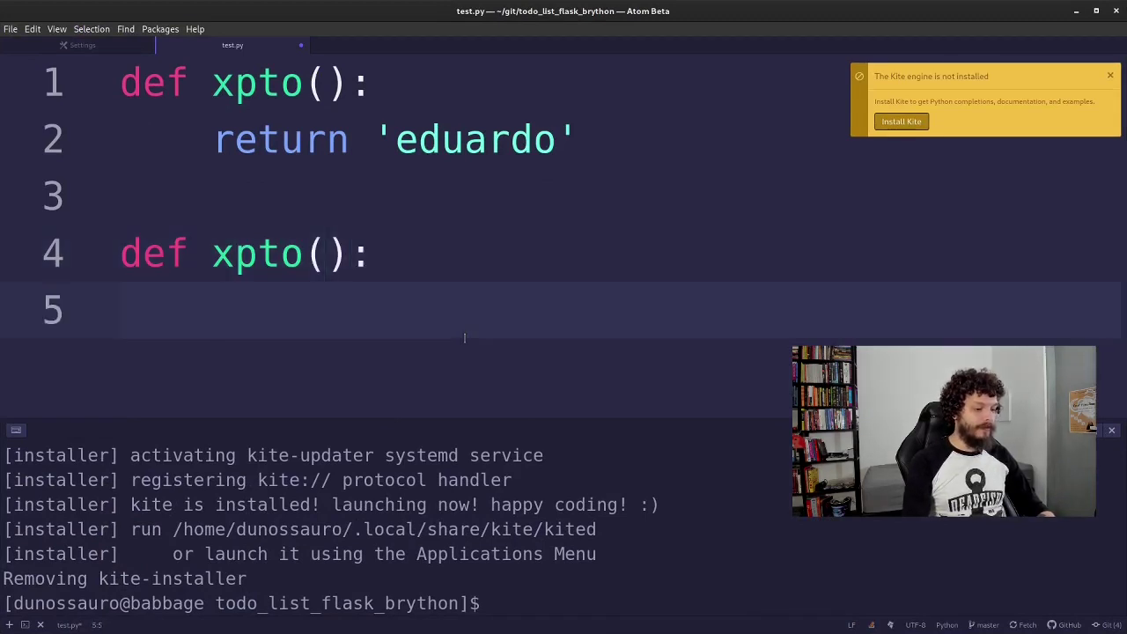
# Step: Open the Kite engine settings and place the Kite window beside the code in test.py
pyautogui.click(889, 624)
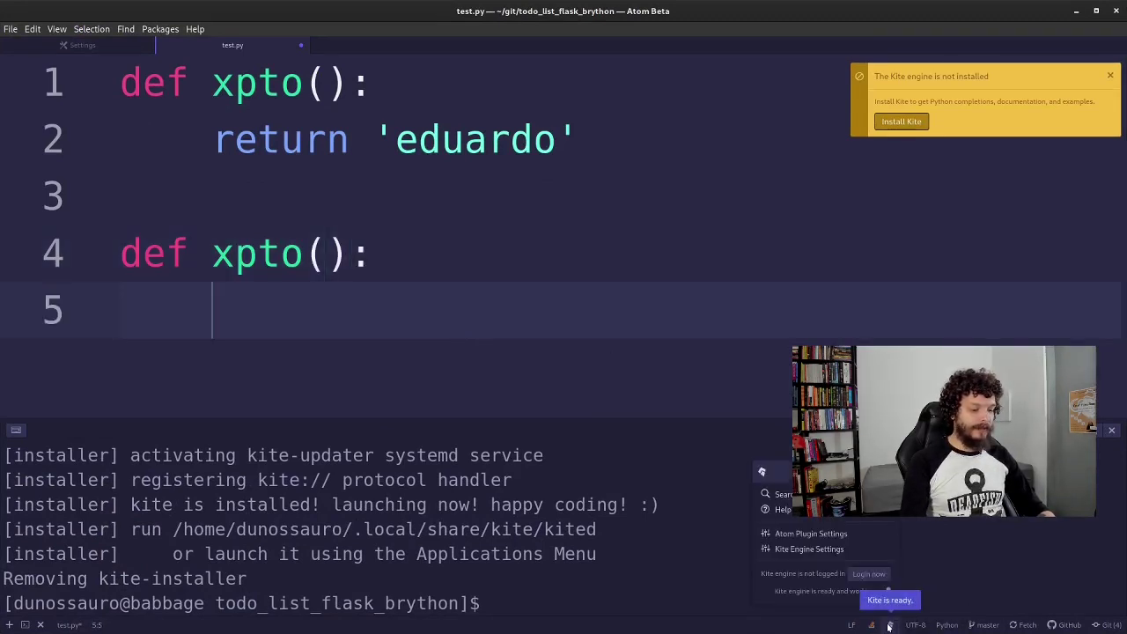
pyautogui.click(828, 550)
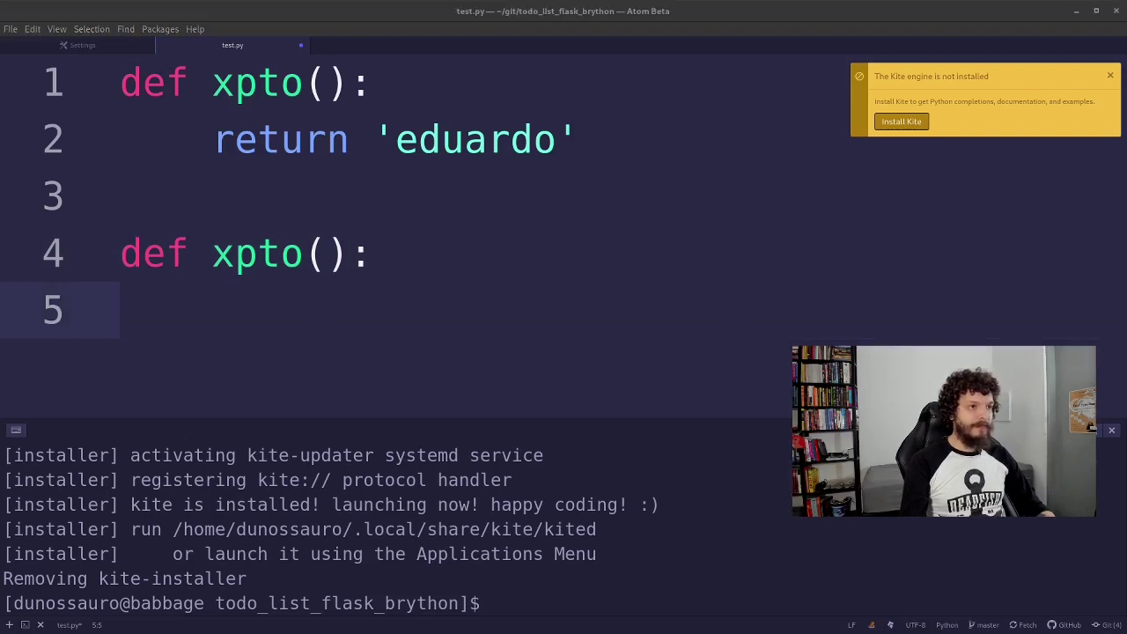
pyautogui.moveTo(538, 180); pyautogui.dragTo(1002, 4)
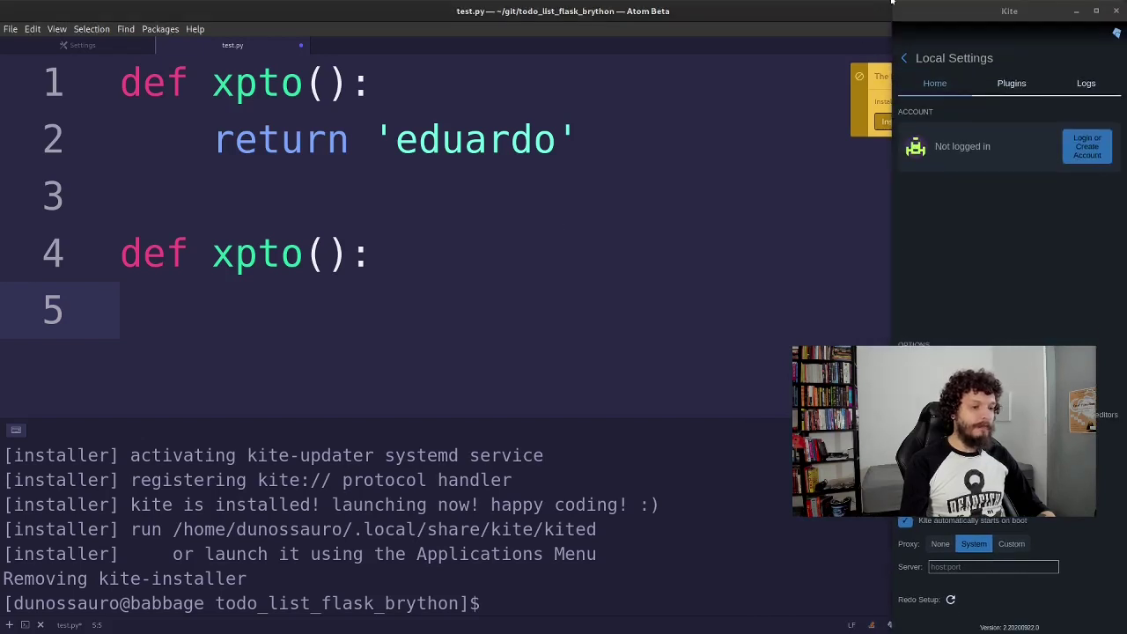
pyautogui.rightClick(921, 17)
pyautogui.click(562, 206)
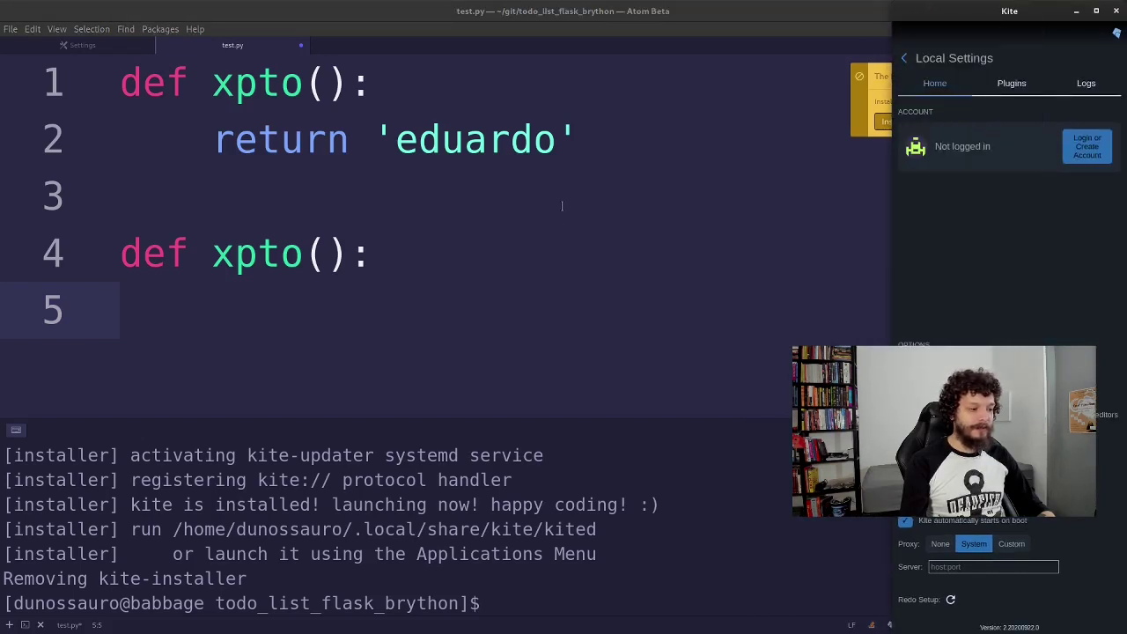
# Step: Replace the second function header with "from collections import" using Kite's completions, and reduce the editor's font size
pyautogui.moveTo(387, 254); pyautogui.dragTo(5, 252)
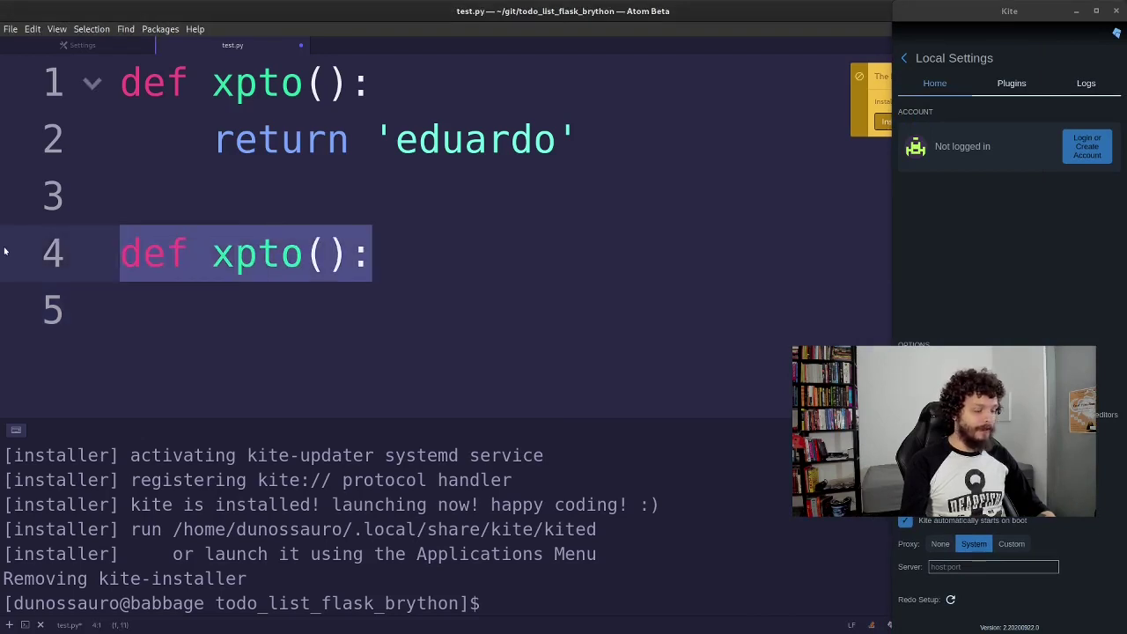
pyautogui.write('from')
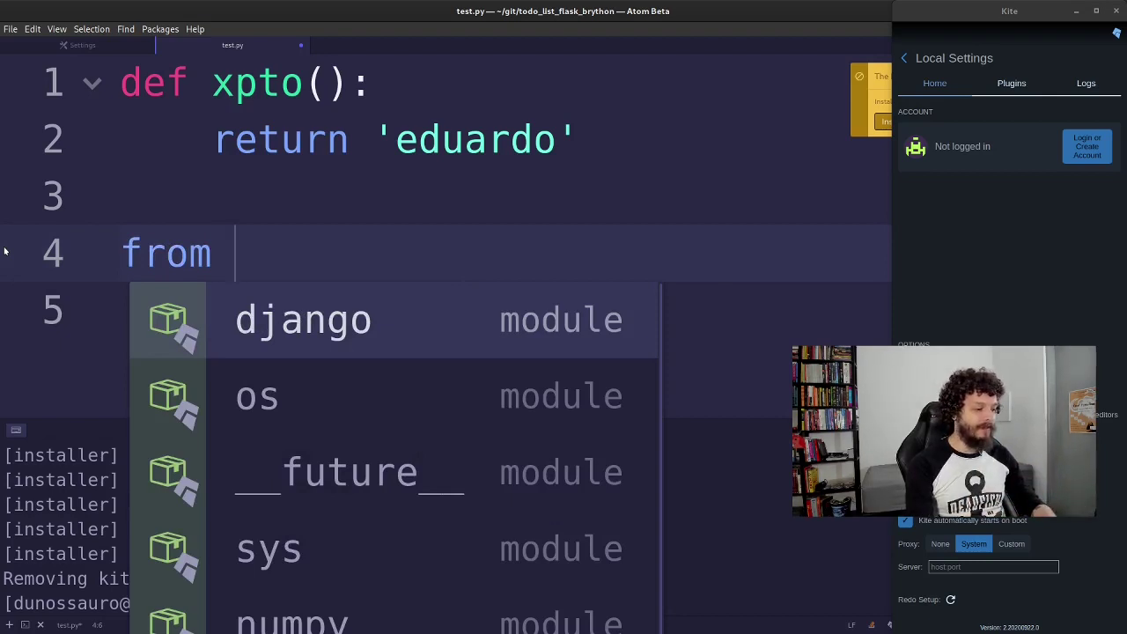
pyautogui.hotkey('ctrl', '-')
pyautogui.hotkey('ctrl', '-')
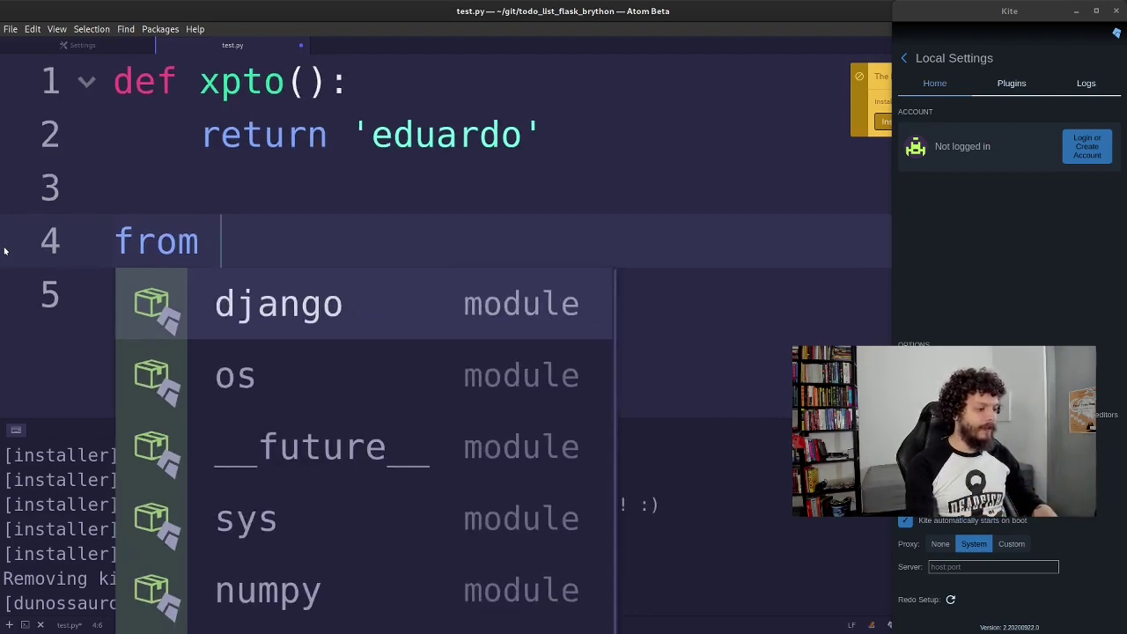
pyautogui.hotkey('ctrl', '-')
pyautogui.write('coll')
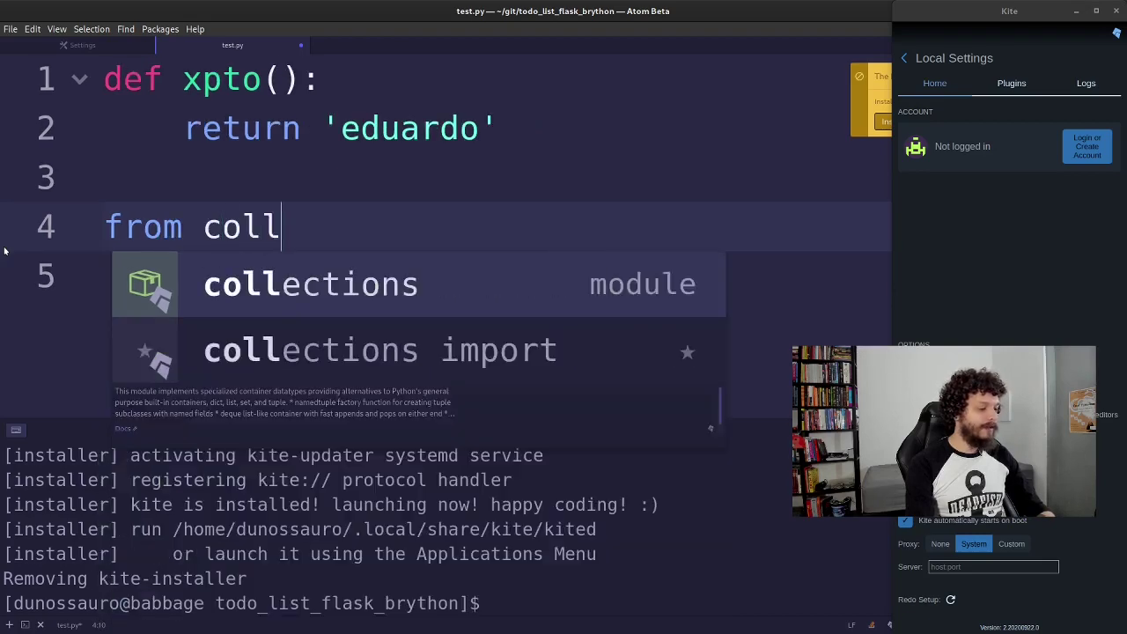
pyautogui.press('Tab')
pyautogui.write('i')
pyautogui.press('Tab')
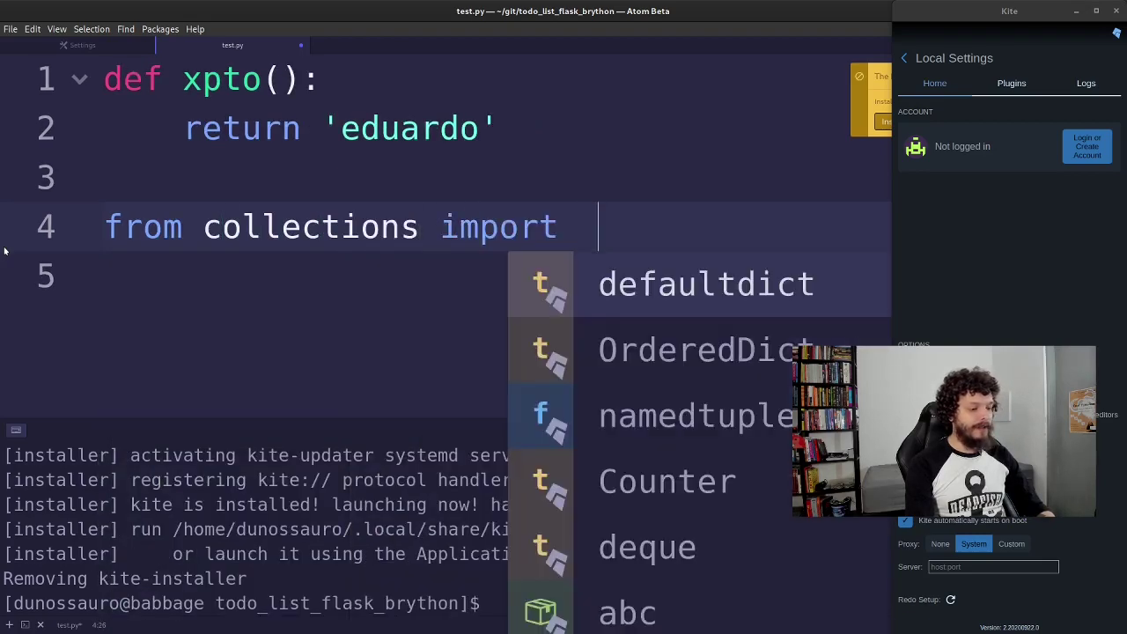
# Step: Browse Kite's suggestions for the collections import and accept defaultdict
pyautogui.press('Down')
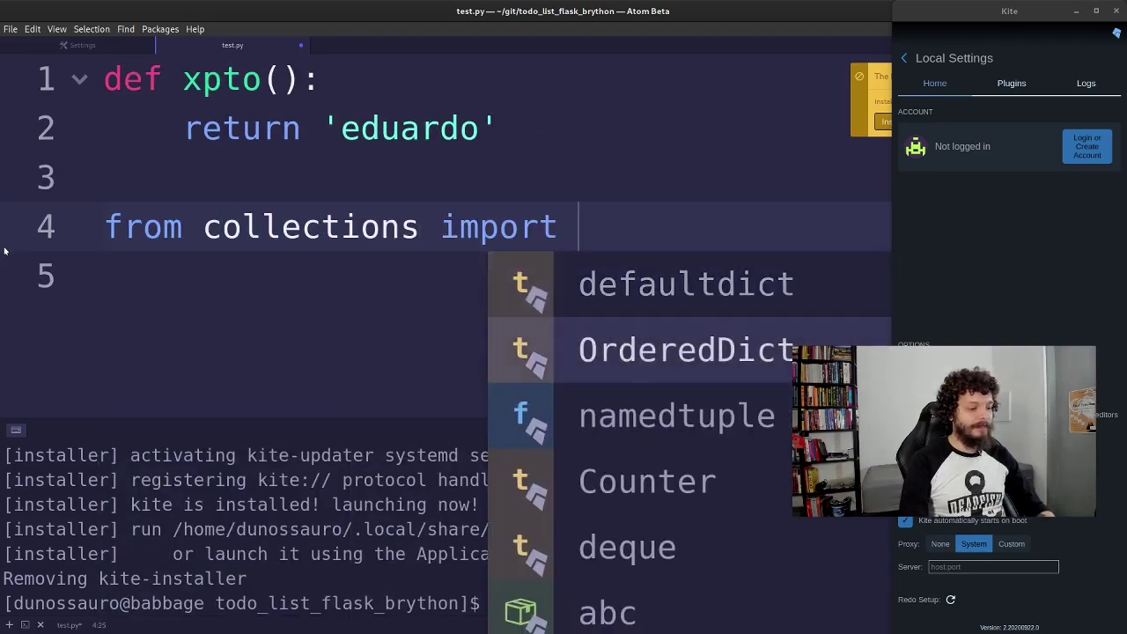
pyautogui.press('Down')
pyautogui.press('Down')
pyautogui.press('Down')
pyautogui.press('Up')
pyautogui.press('Up')
pyautogui.press('pagedown')
pyautogui.press('pageup')
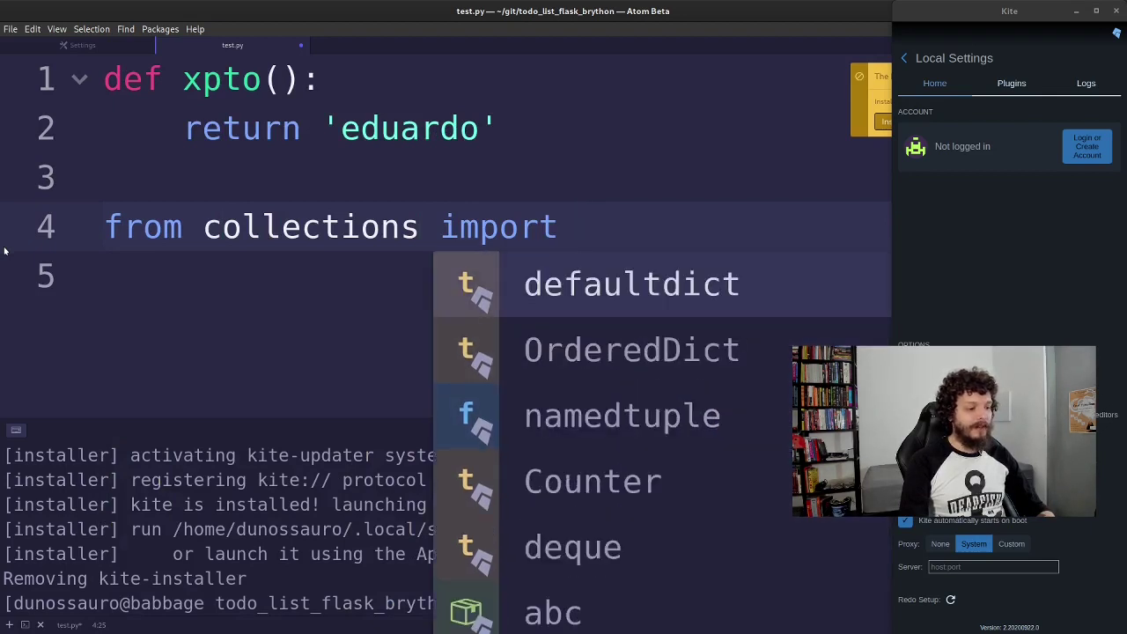
pyautogui.press('Tab')
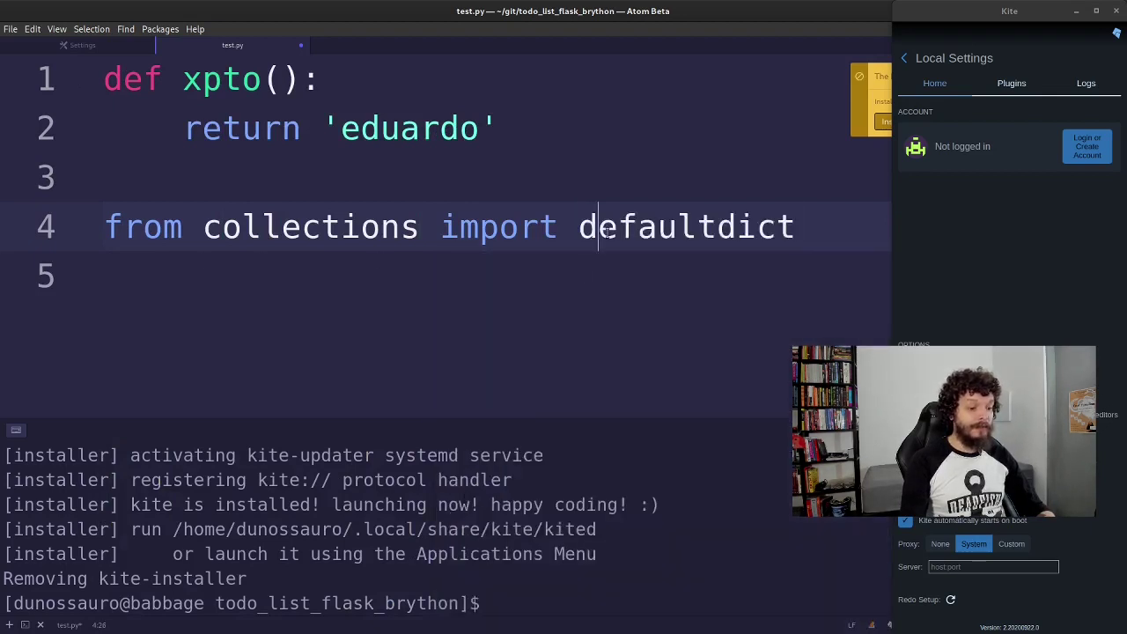
# Step: Place the cursor in defaultdict and make Kite Copilot's documentation follow the cursor
pyautogui.rightClick(640, 231)
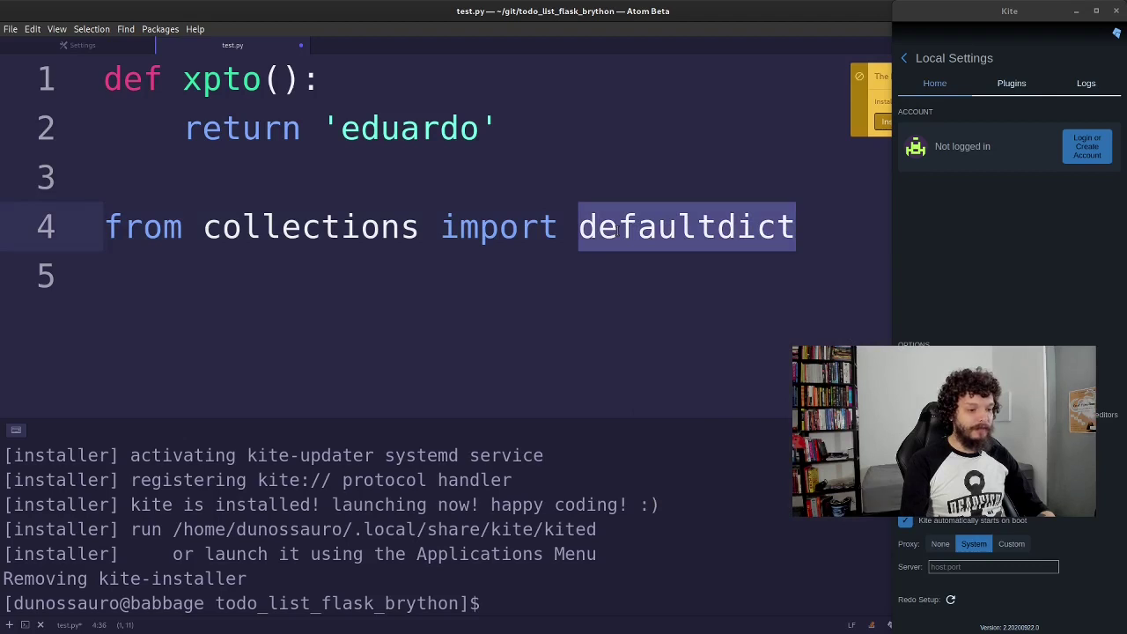
pyautogui.click(620, 227)
pyautogui.click(697, 227)
pyautogui.click(905, 58)
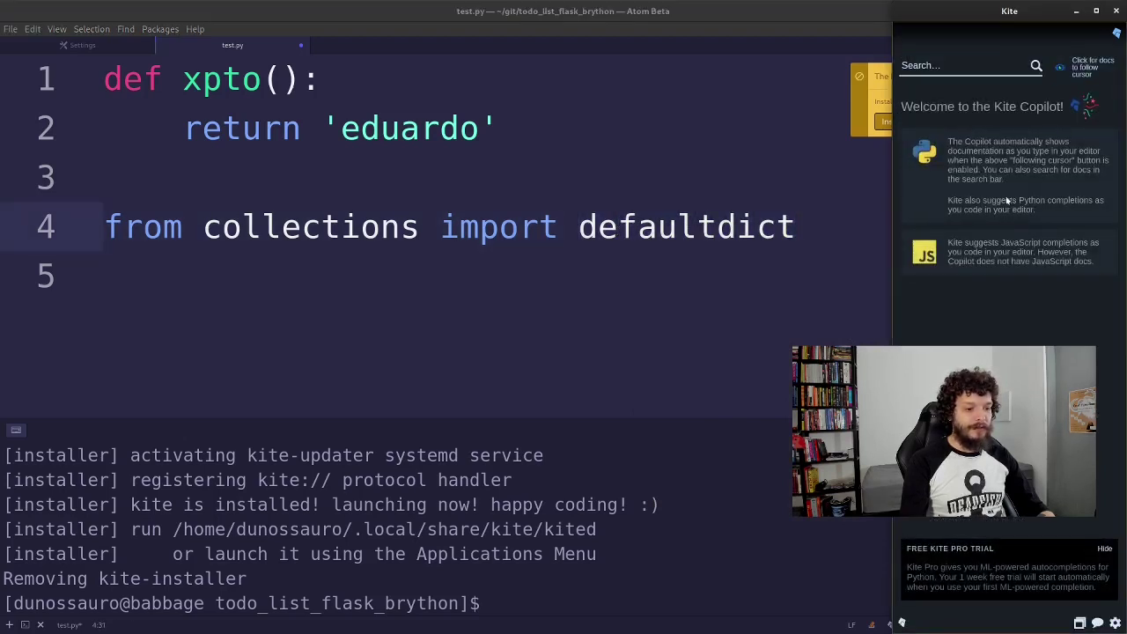
pyautogui.click(1078, 61)
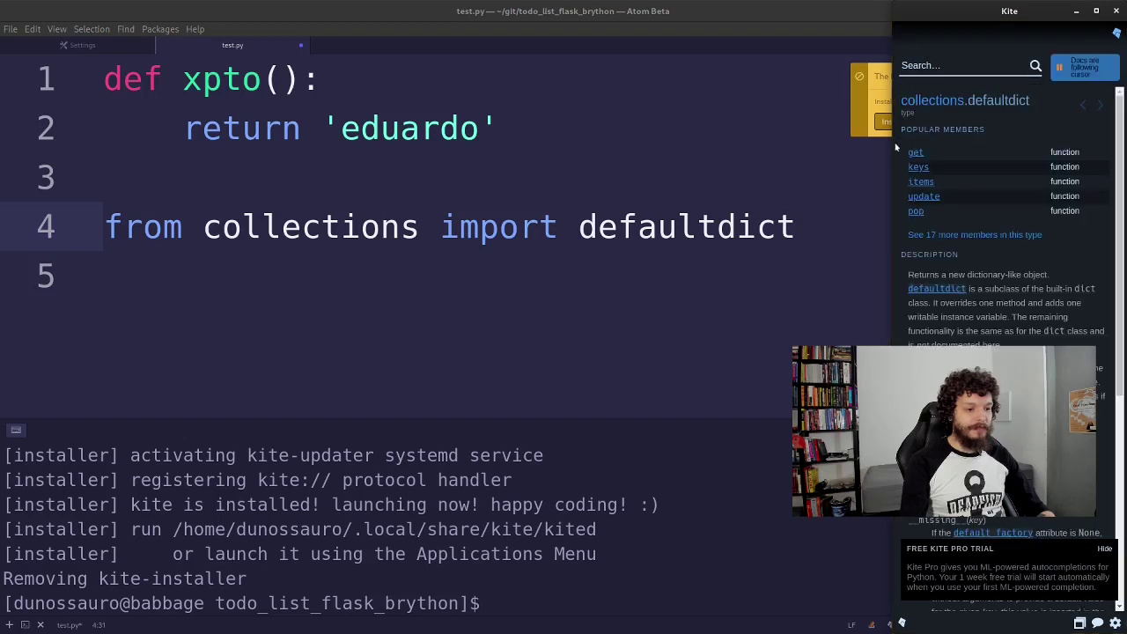
# Step: Replace defaultdict with namedtuple in the import line using Kite's completion
pyautogui.click(810, 235)
pyautogui.click(990, 111)
pyautogui.click(800, 236)
pyautogui.doubleClick(800, 236)
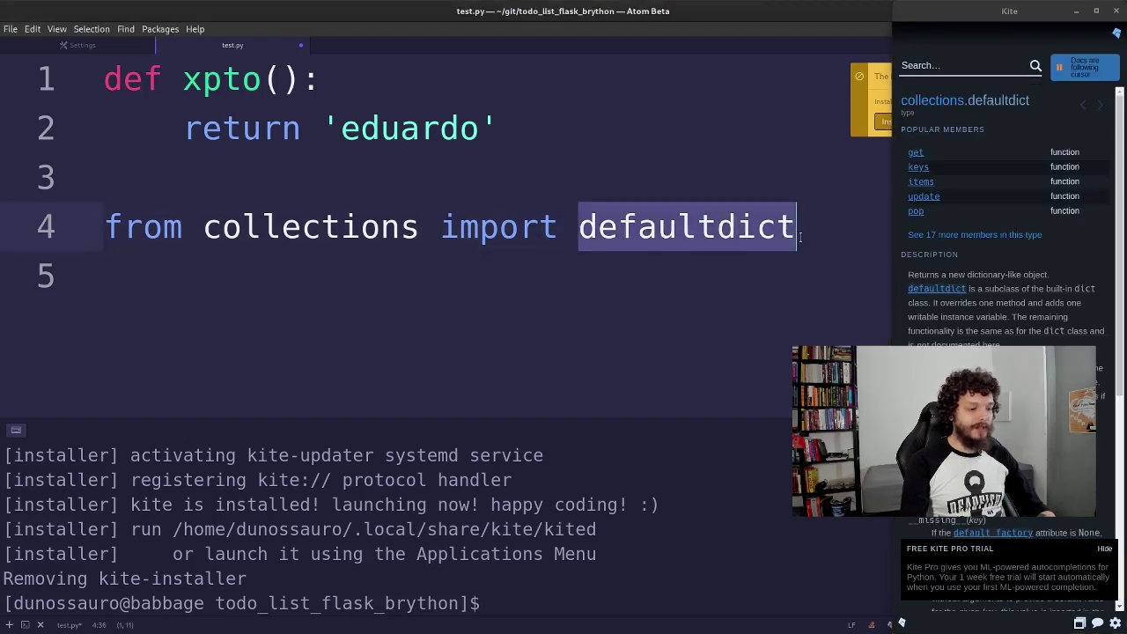
pyautogui.write('nam')
pyautogui.press('Tab')
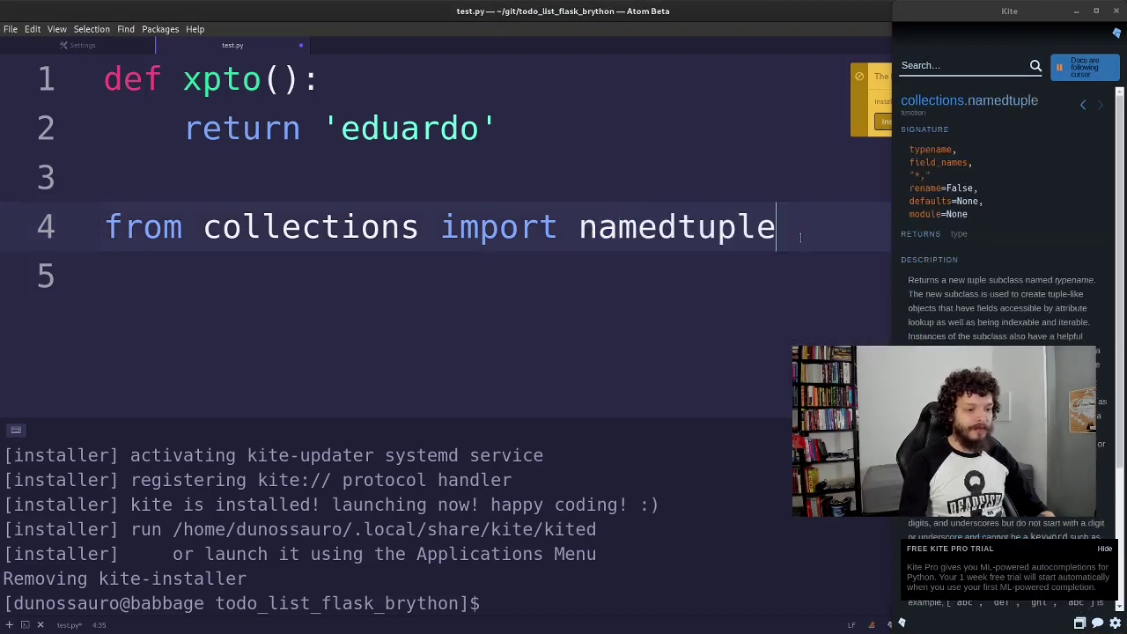
# Step: Look through the namedtuple signature and description in Kite Copilot, and close its window
pyautogui.moveTo(914, 150)
pyautogui.mouseDown()
pyautogui.moveTo(948, 209)
pyautogui.moveTo(977, 214)
pyautogui.mouseUp()
pyautogui.click(977, 214)
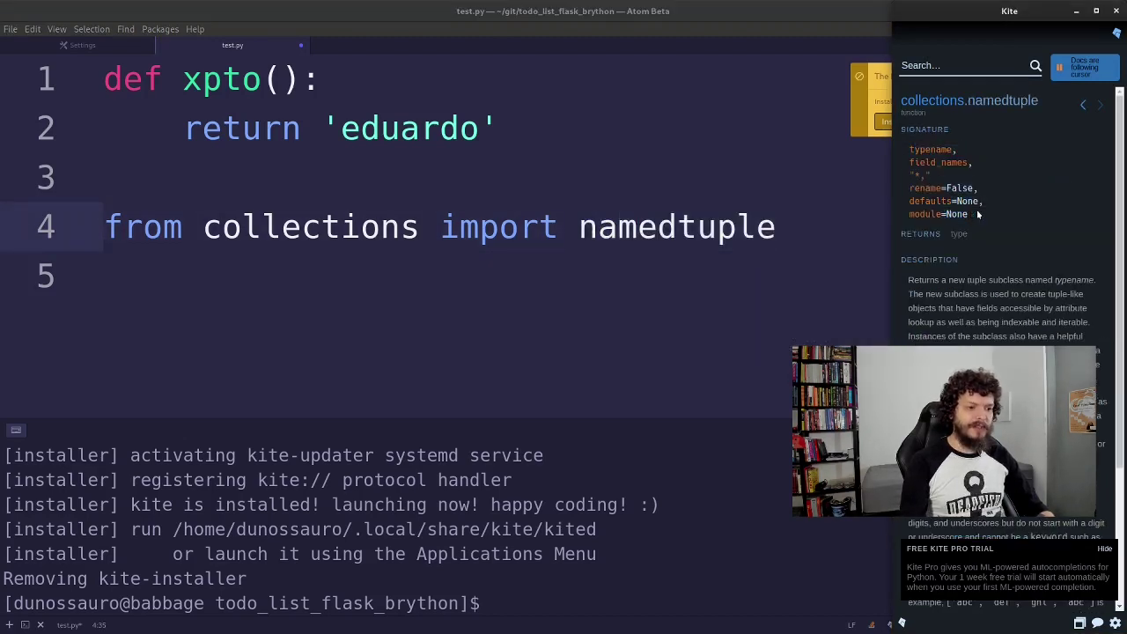
pyautogui.click(1083, 104)
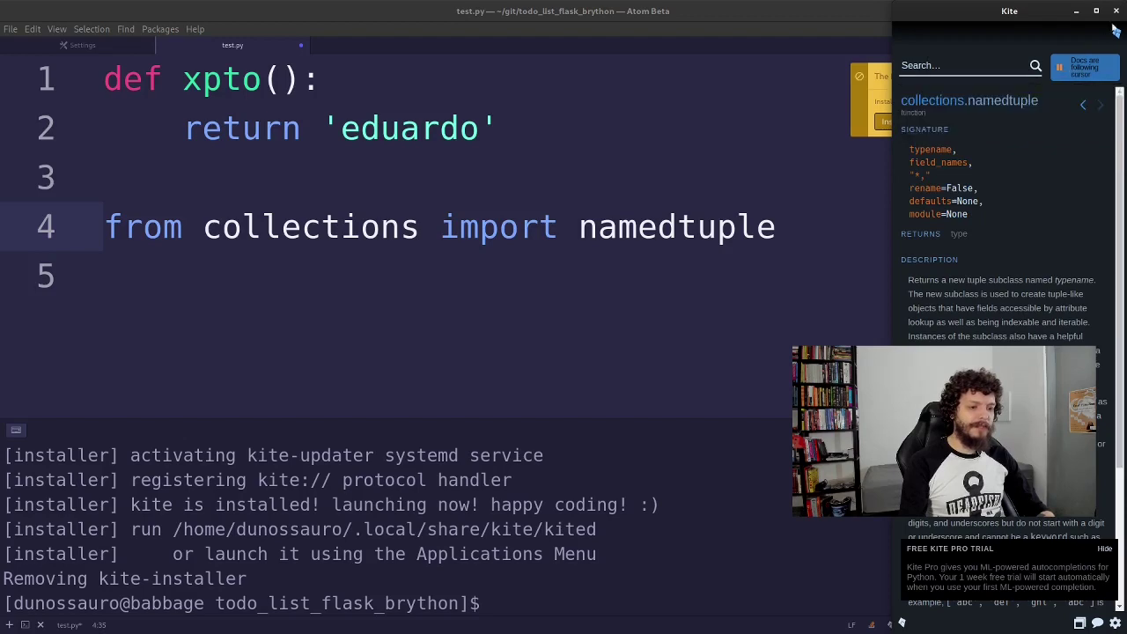
pyautogui.click(1099, 104)
pyautogui.scroll(-4, 1040, 263)
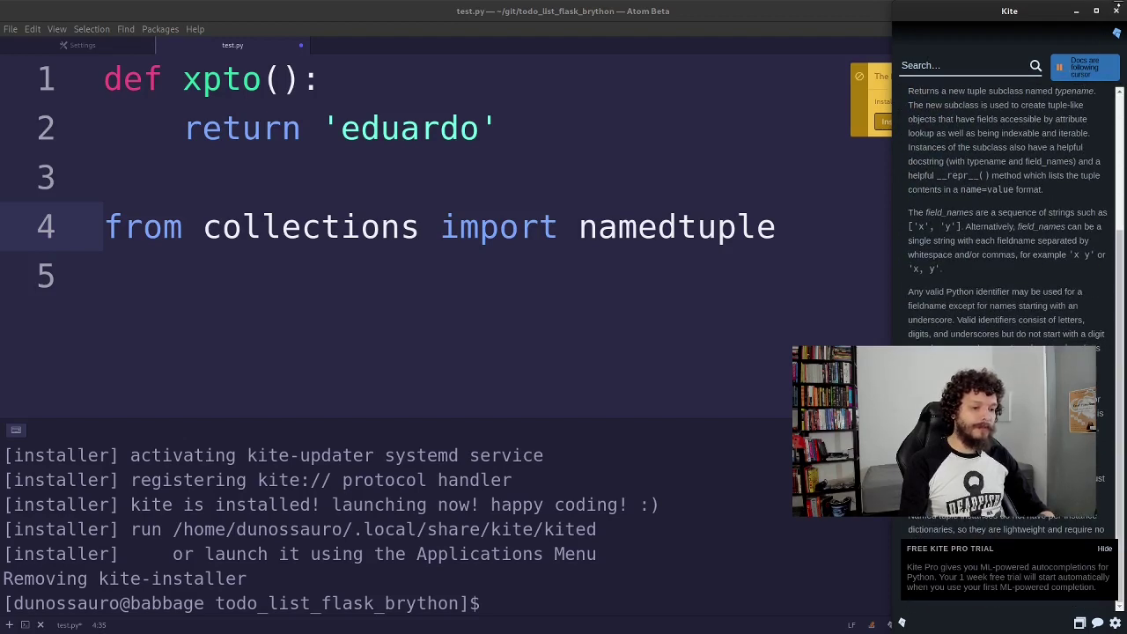
pyautogui.click(1118, 11)
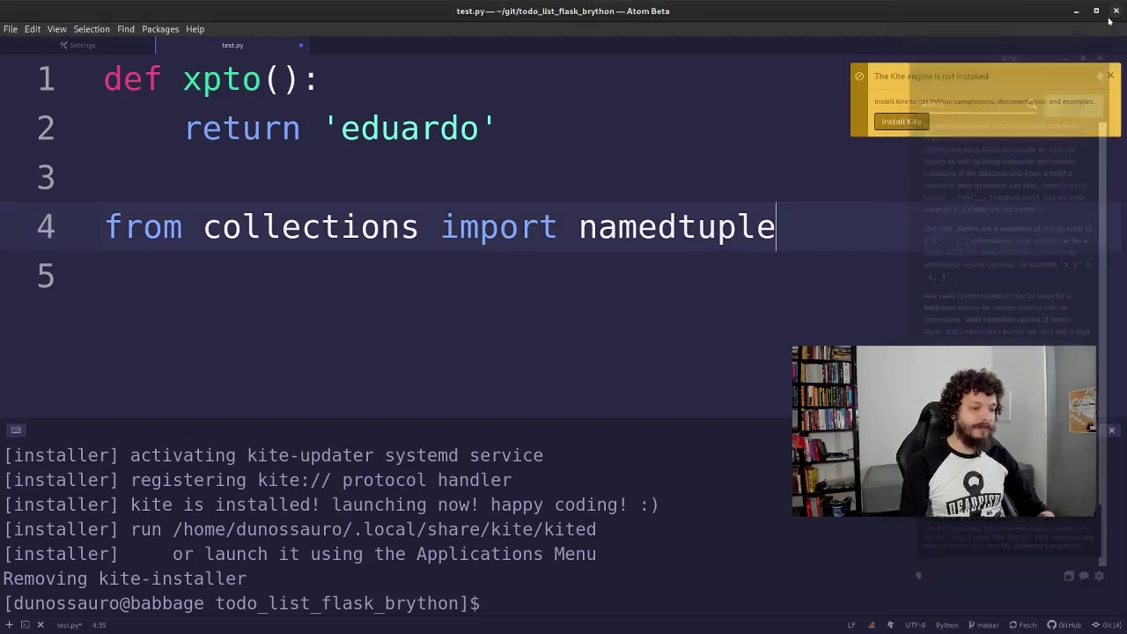
# Step: Delete all the code in test.py and close the file
pyautogui.tripleClick(832, 232)
pyautogui.press('BackSpace')
pyautogui.press('BackSpace')
pyautogui.press('BackSpace')
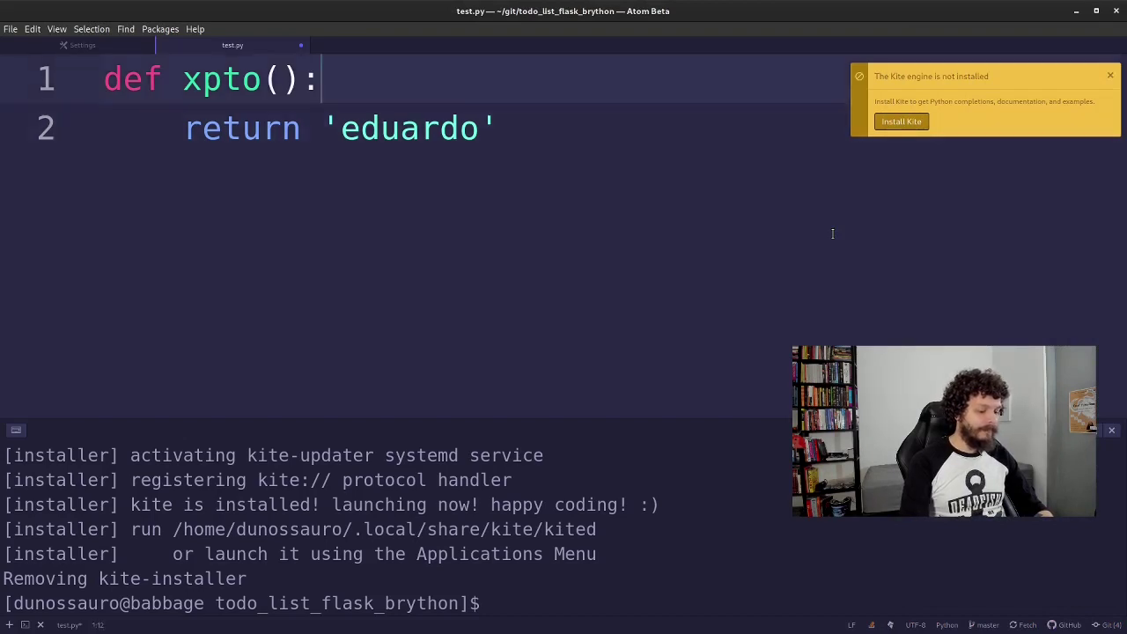
pyautogui.hotkey('ctrl', 'a')
pyautogui.press('BackSpace')
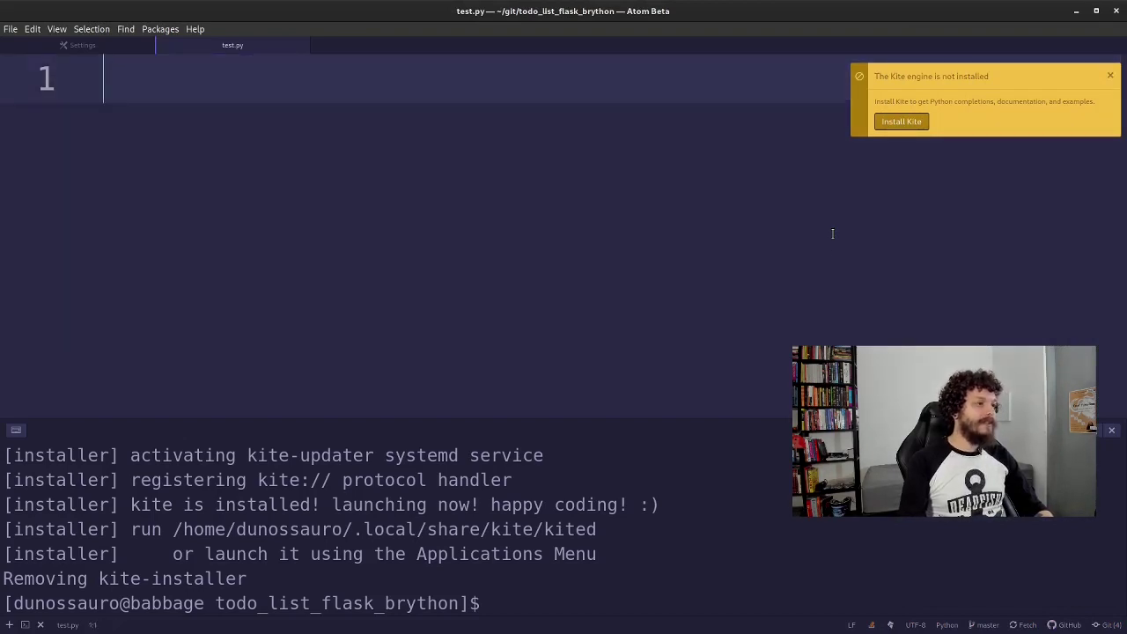
pyautogui.click(301, 44)
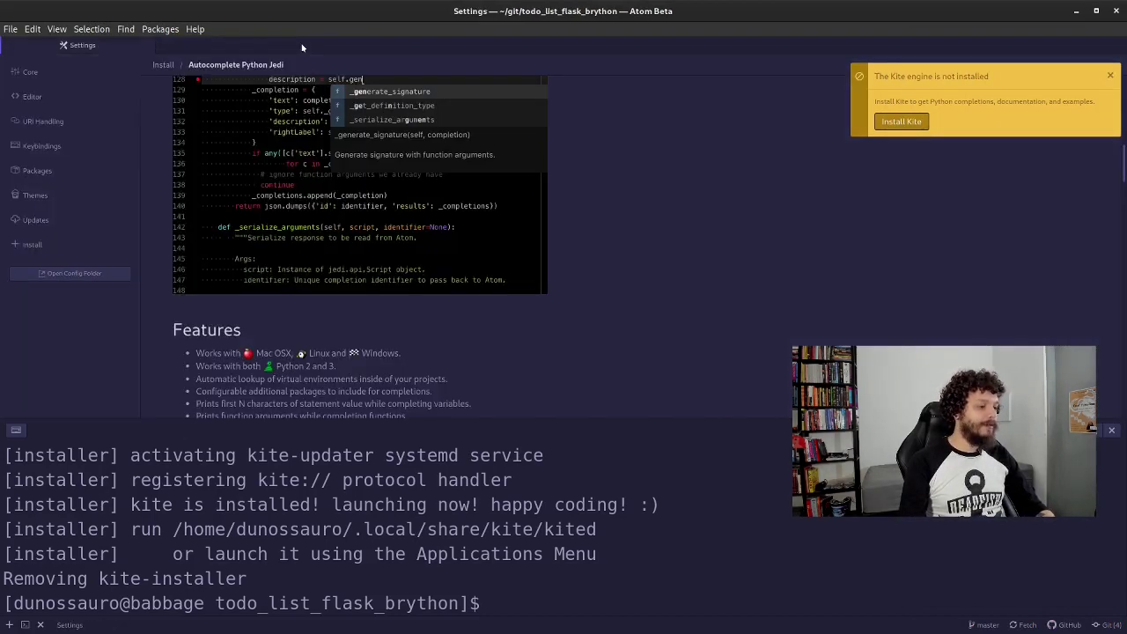
# Step: Return to the package installation search, look for pylama packages, and hide the terminal
pyautogui.scroll(5, 367, 324)
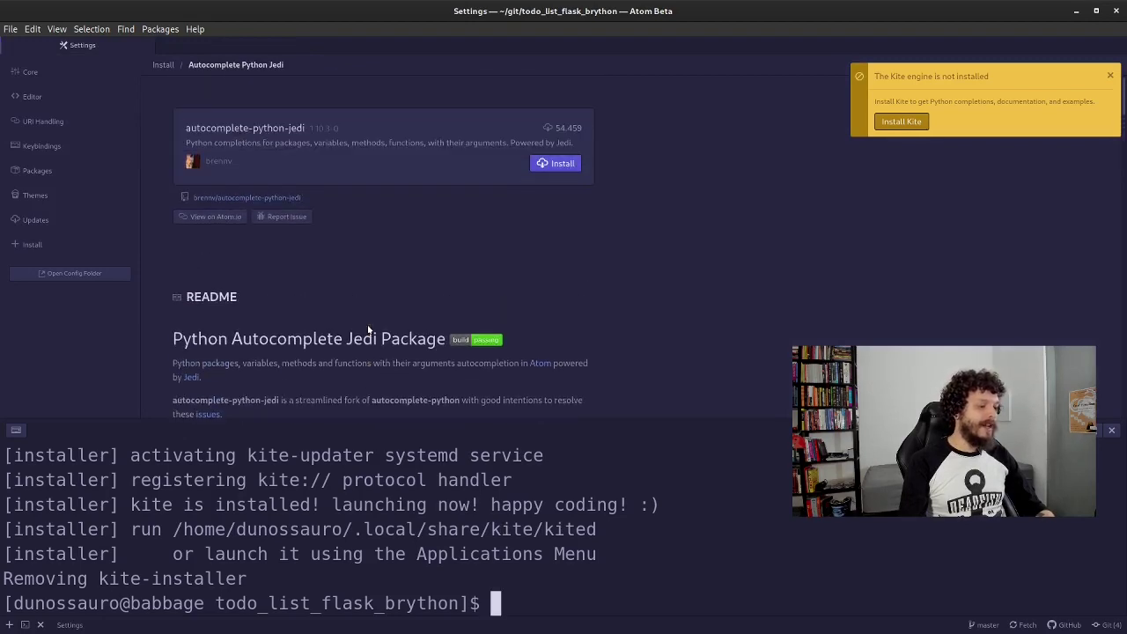
pyautogui.click(166, 65)
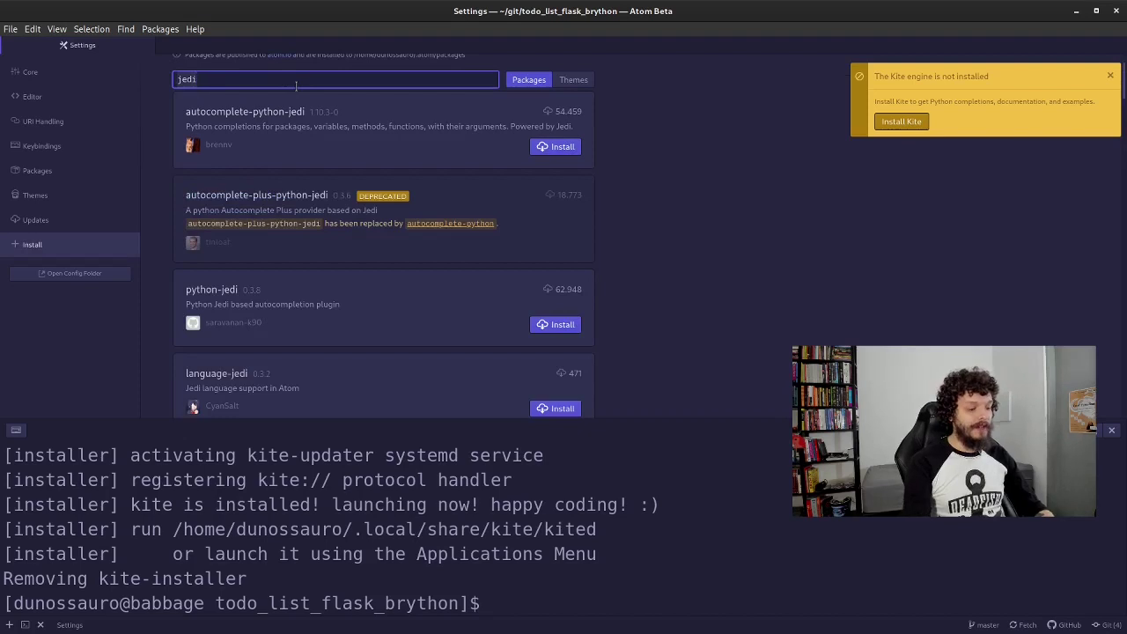
pyautogui.hotkey('ctrl', 'a')
pyautogui.press('BackSpace')
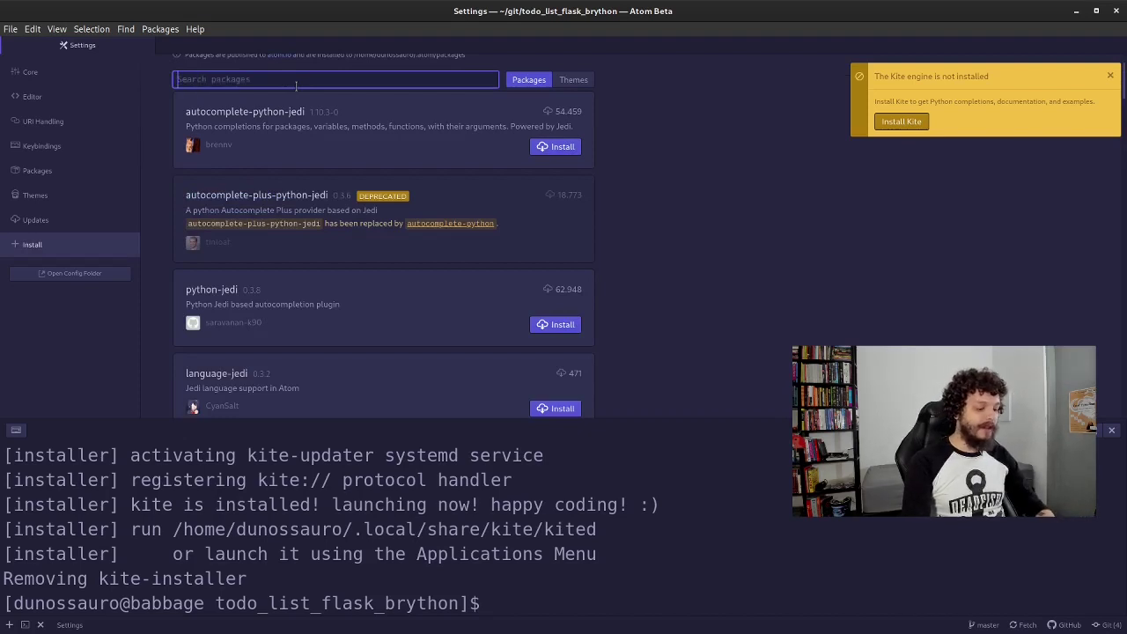
pyautogui.write('py')
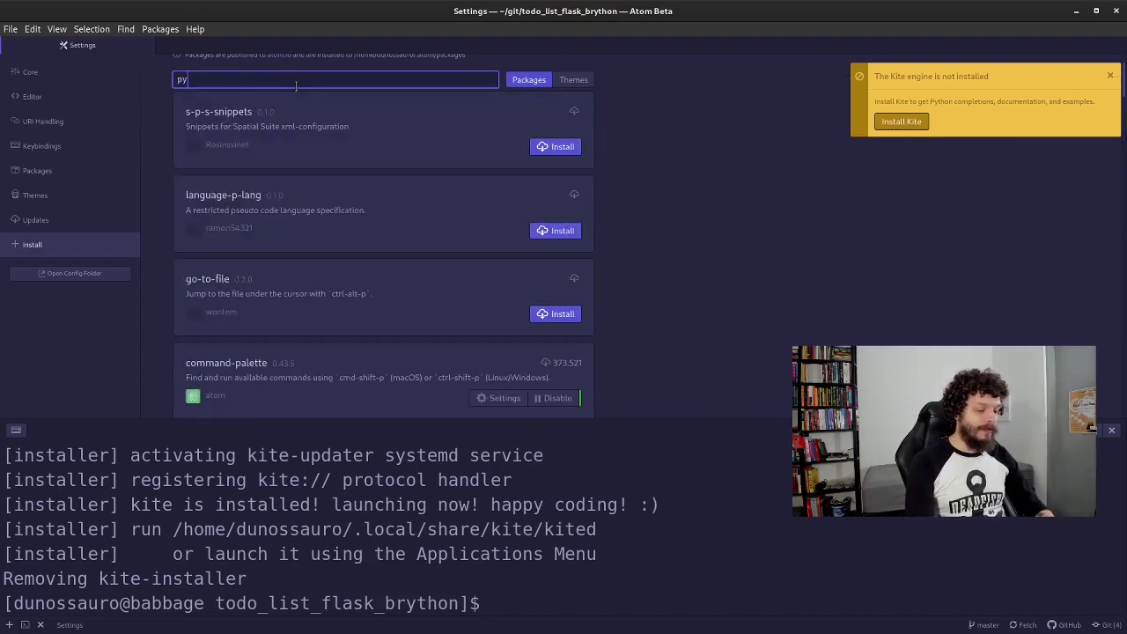
pyautogui.write('lama')
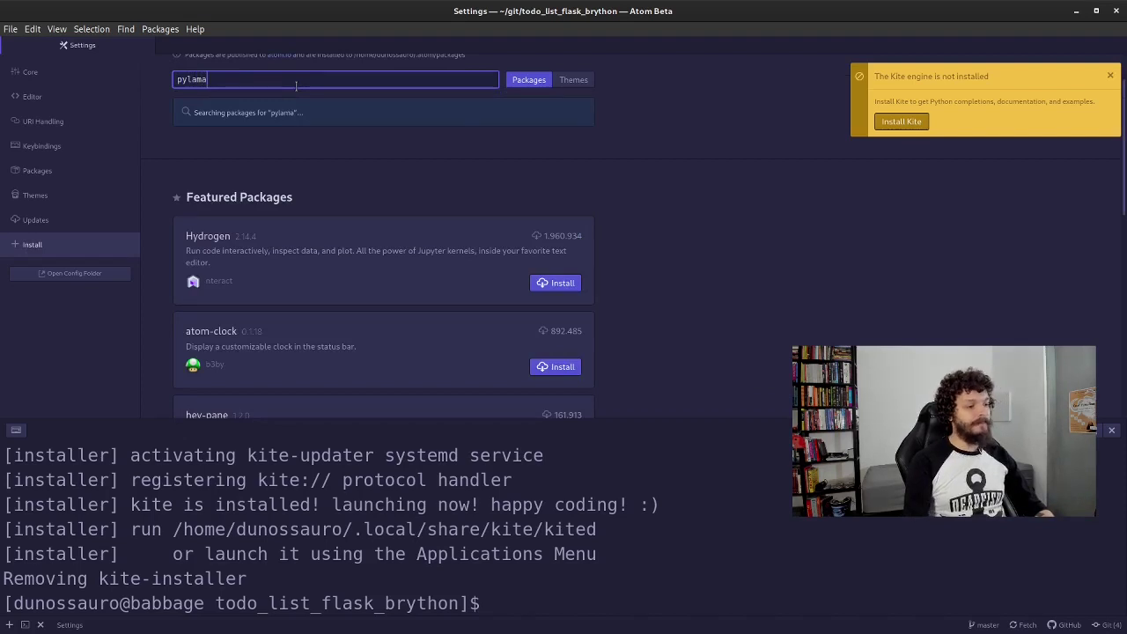
pyautogui.hotkey('ctrl', '`')
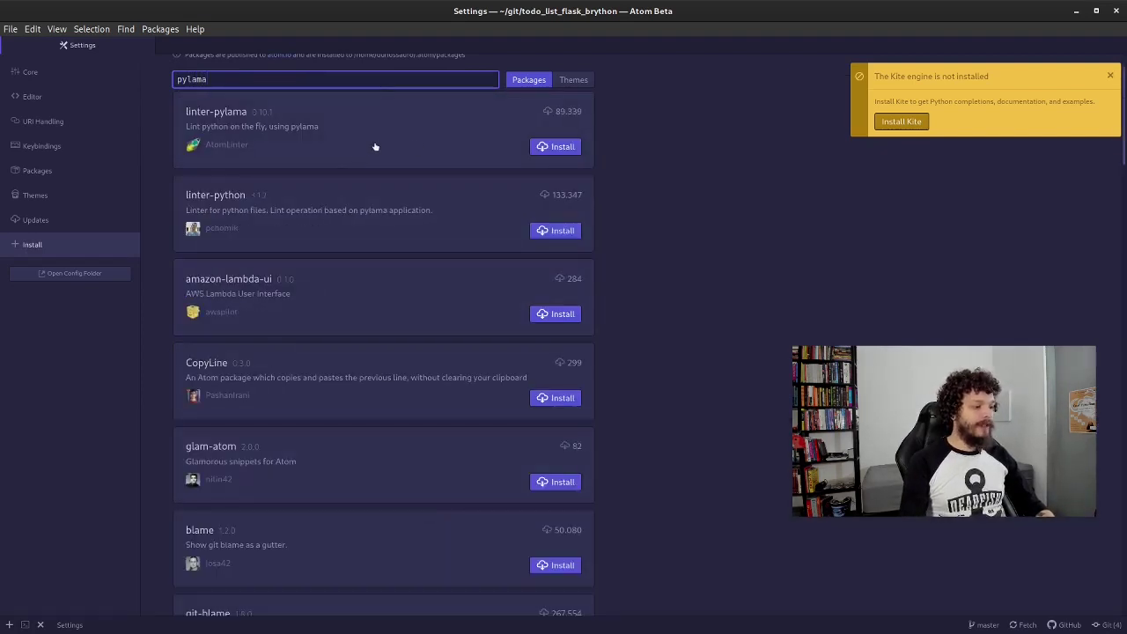
# Step: Dismiss the Kite engine notification and open the linter-pylama package details to read its README
pyautogui.click(1111, 76)
pyautogui.click(1029, 138)
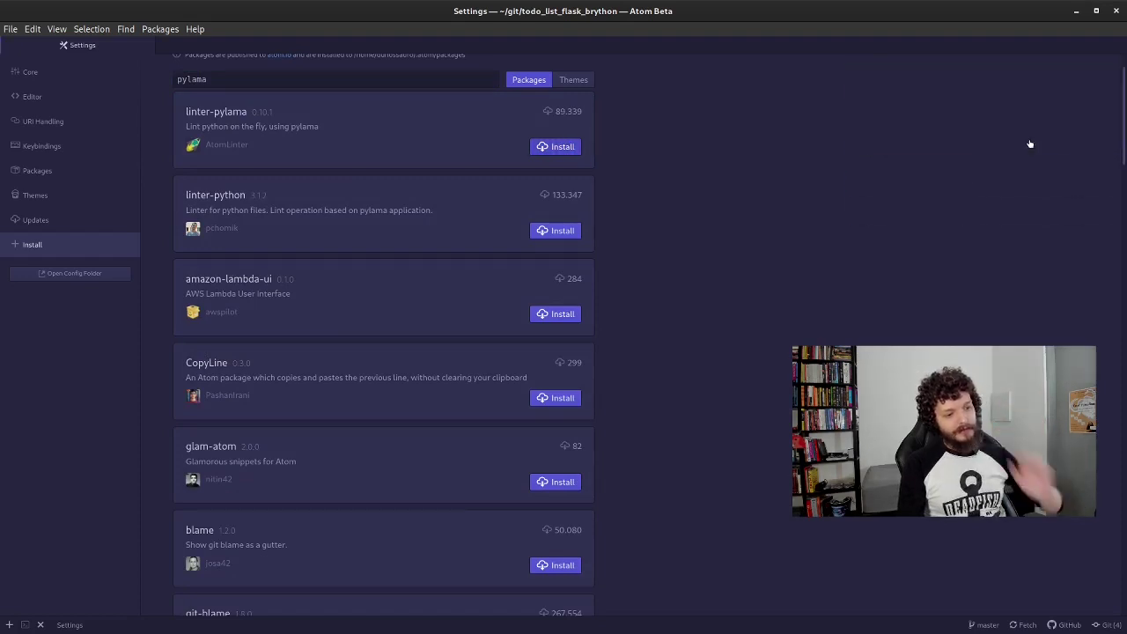
pyautogui.click(447, 116)
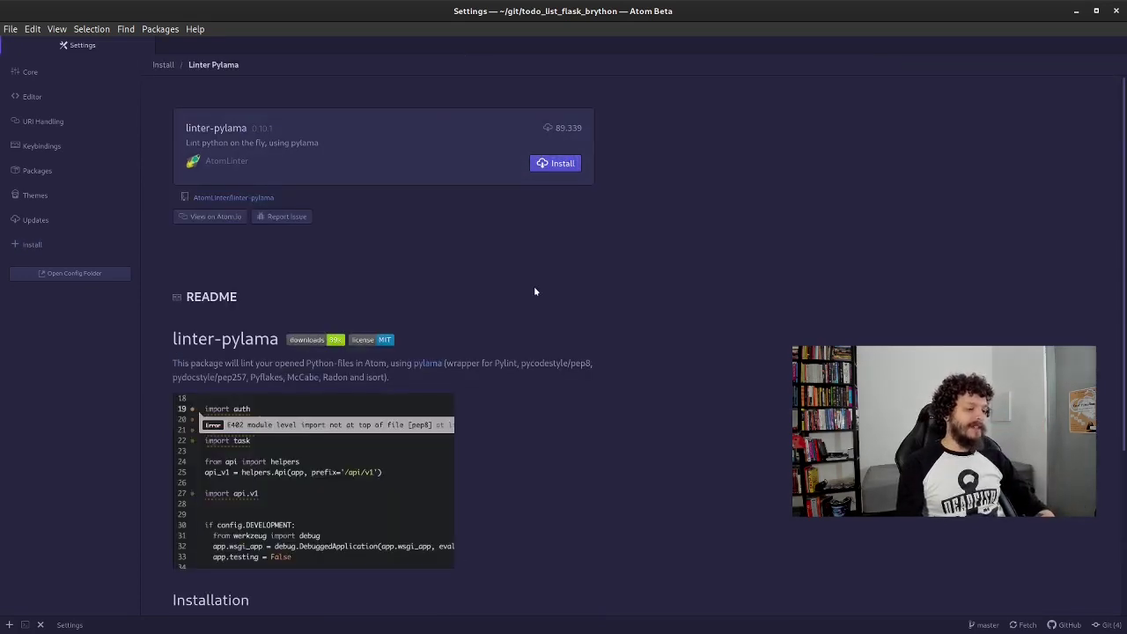
pyautogui.scroll(-3, 534, 286)
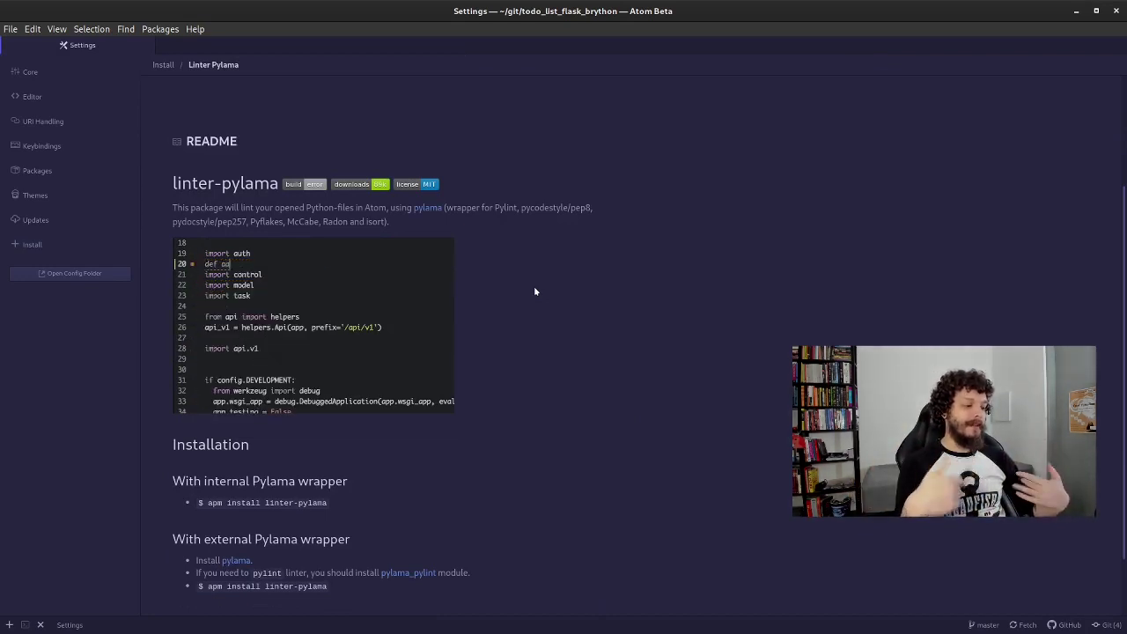
# Step: Switch to the browser and look through the Pylava project's GitHub README, including its name and the tools it wraps
pyautogui.hotkey('alt', 'Tab')
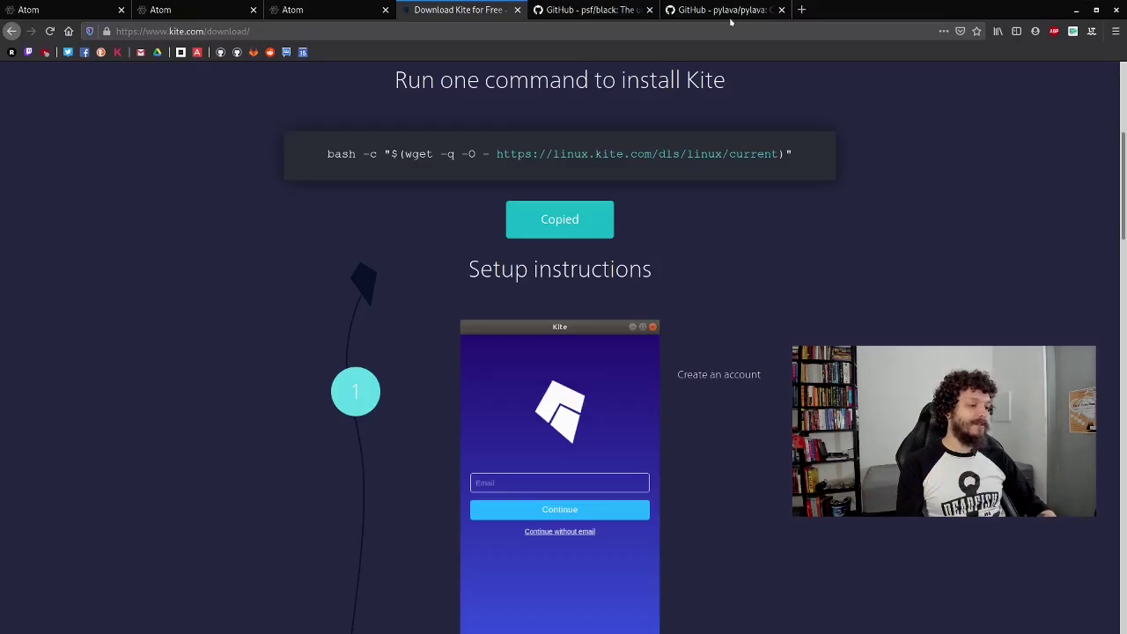
pyautogui.click(727, 11)
pyautogui.scroll(-5, 441, 309)
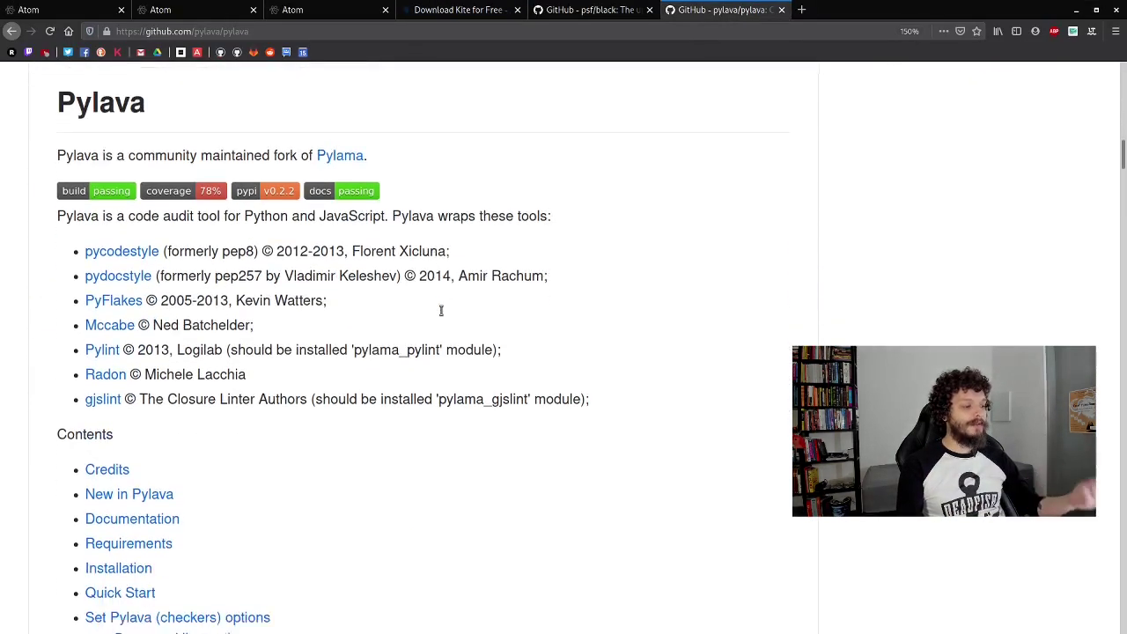
pyautogui.scroll(3, 441, 310)
pyautogui.moveTo(148, 270); pyautogui.dragTo(57, 270)
pyautogui.click(60, 269)
pyautogui.doubleClick(99, 269)
pyautogui.click(105, 268)
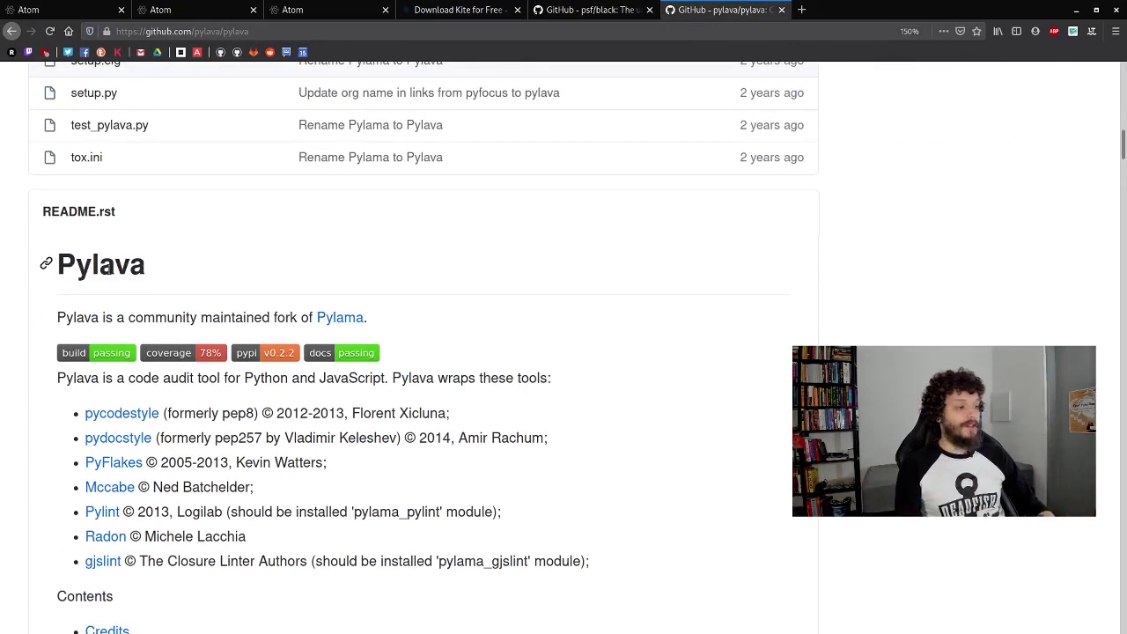
pyautogui.press('XF86MonBrightnessUp')
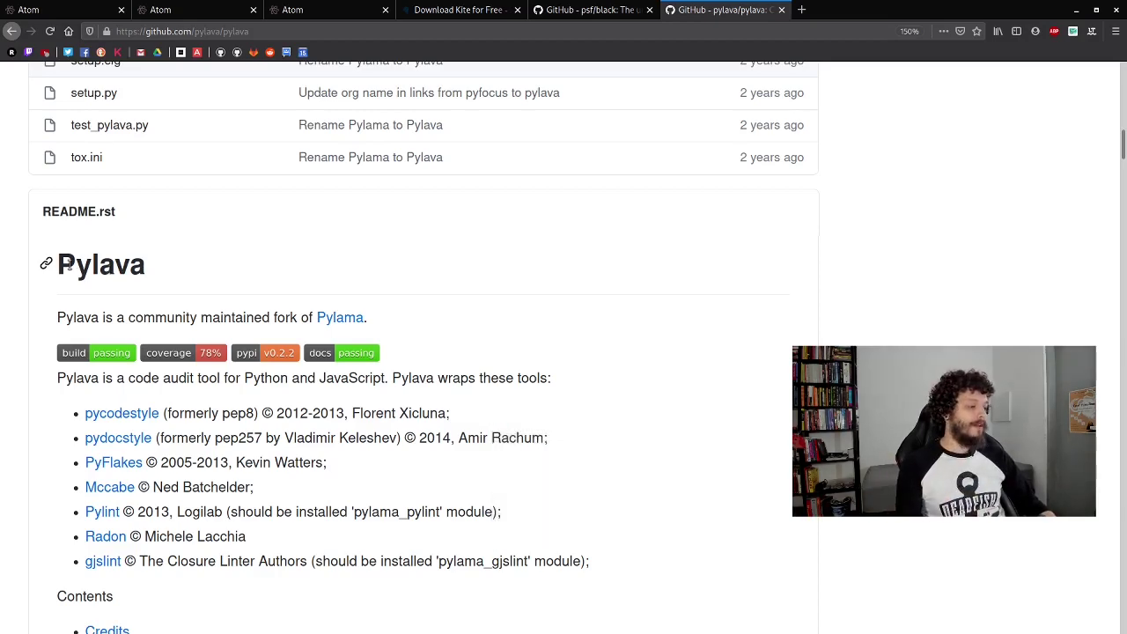
pyautogui.moveTo(62, 266); pyautogui.dragTo(97, 266)
pyautogui.click(153, 265)
# Step: Return to Atom, install linter-pylama with its linter dependency, and reload the editor window
pyautogui.hotkey('alt', 'Tab')
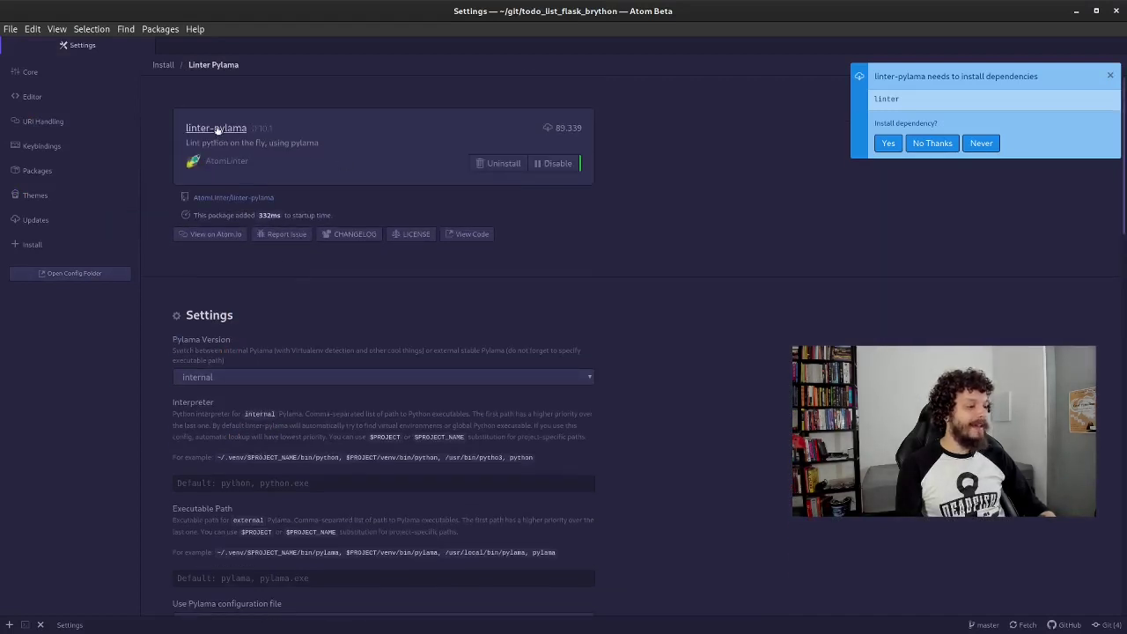
pyautogui.hotkey('alt', 'Tab')
pyautogui.hotkey('alt', 'Tab')
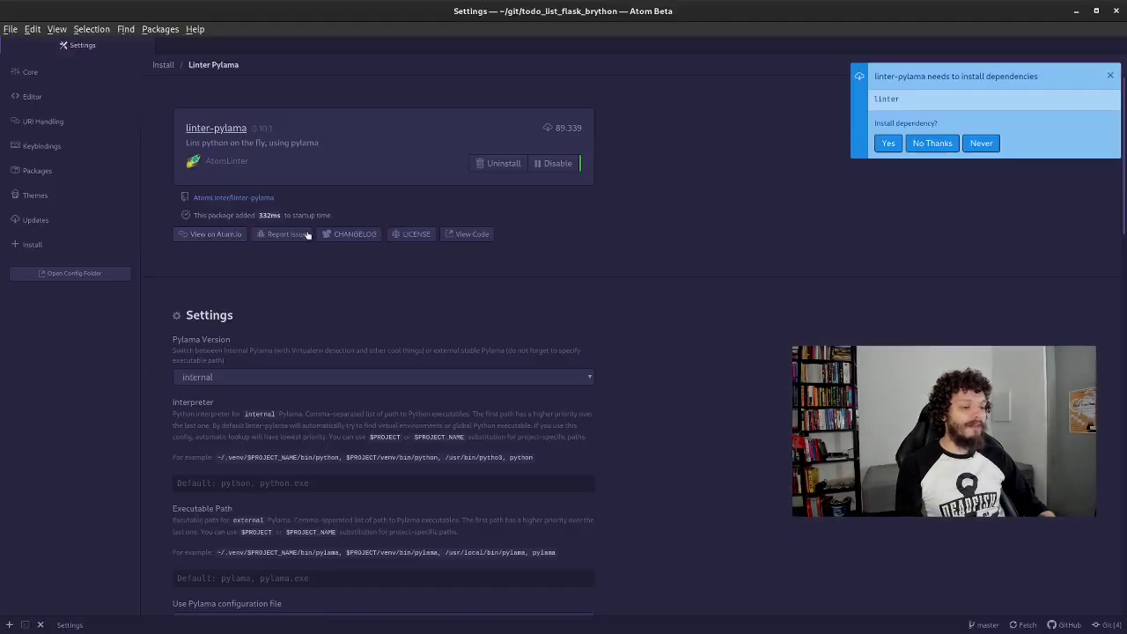
pyautogui.click(891, 144)
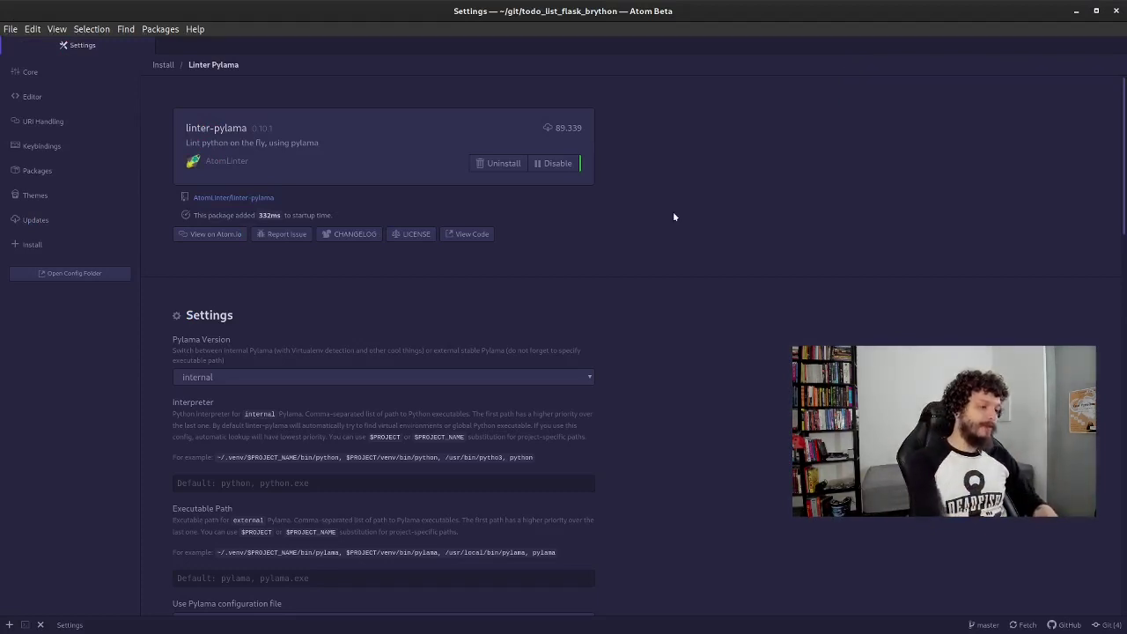
pyautogui.hotkey('ctrl', 'shift', 'F5')
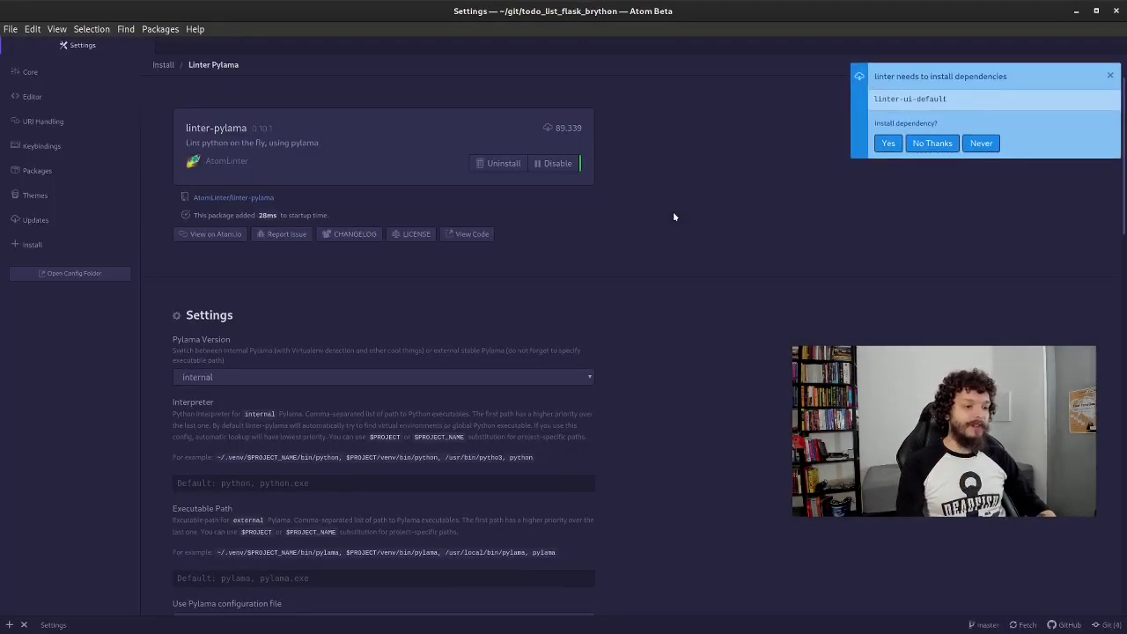
# Step: Install the linter-ui-default dependency plus its intentions and busy-signal dependencies, and reload the editor window
pyautogui.moveTo(883, 101); pyautogui.dragTo(946, 100)
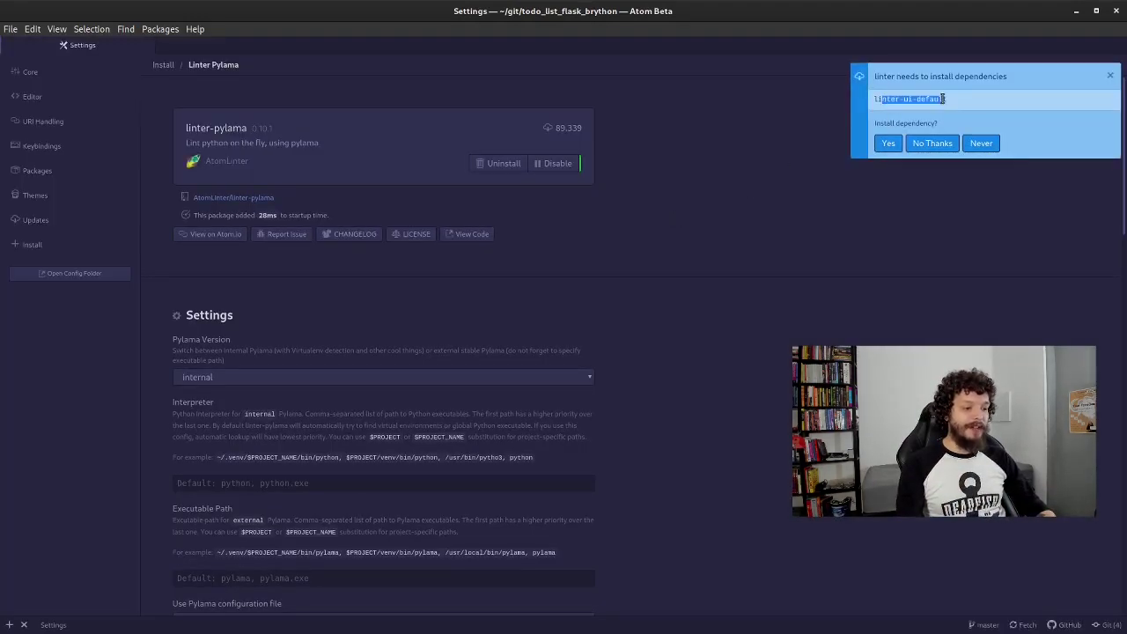
pyautogui.click(887, 147)
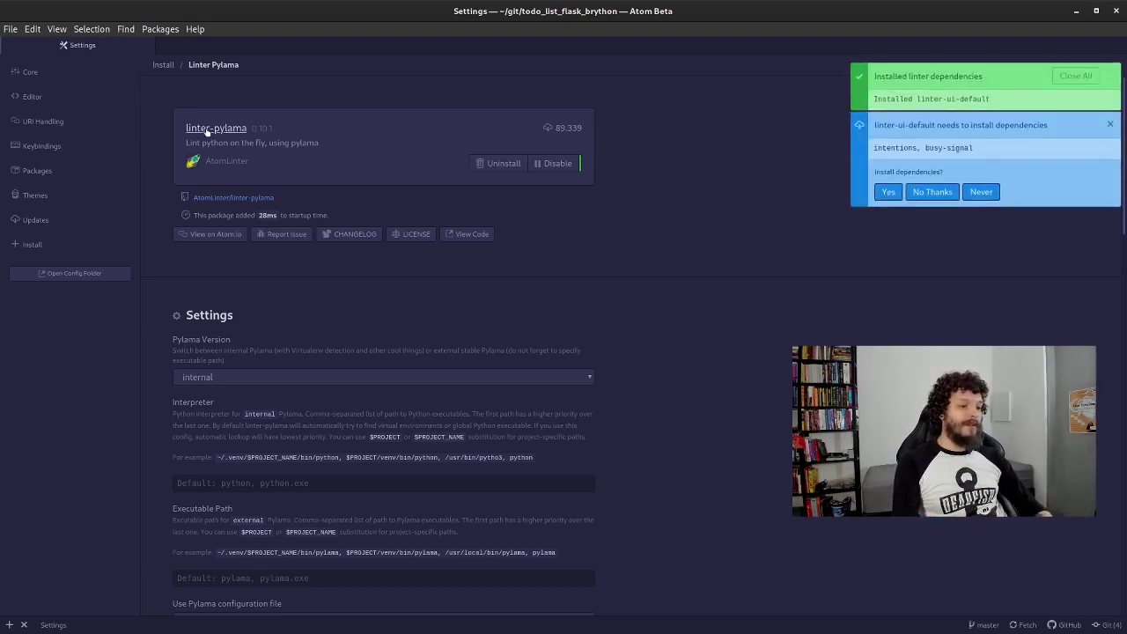
pyautogui.tripleClick(902, 148)
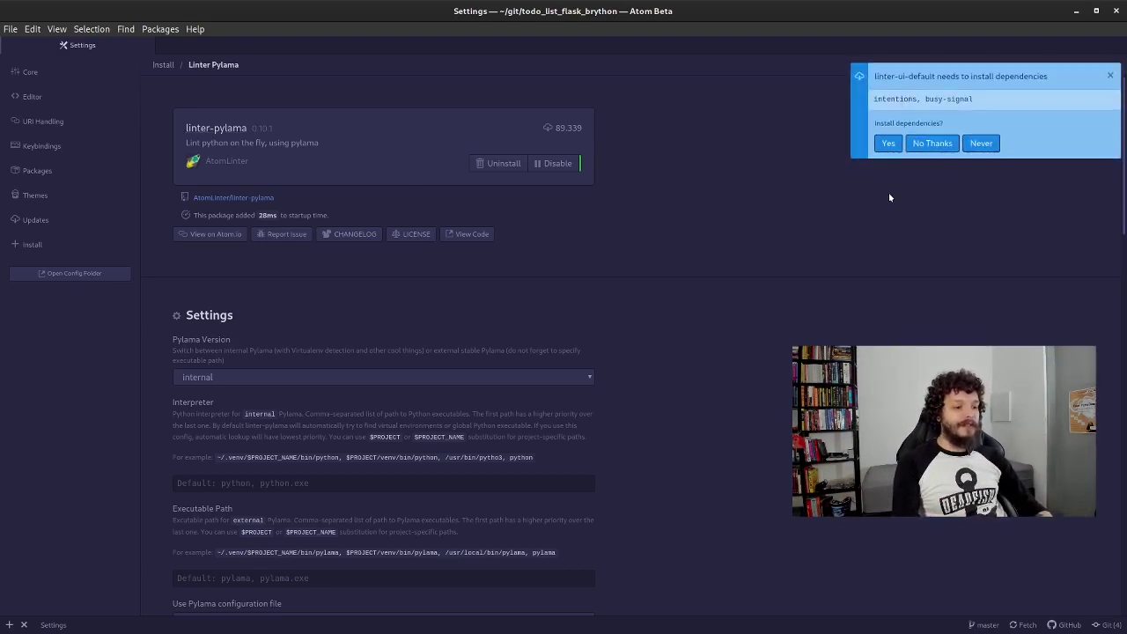
pyautogui.click(890, 147)
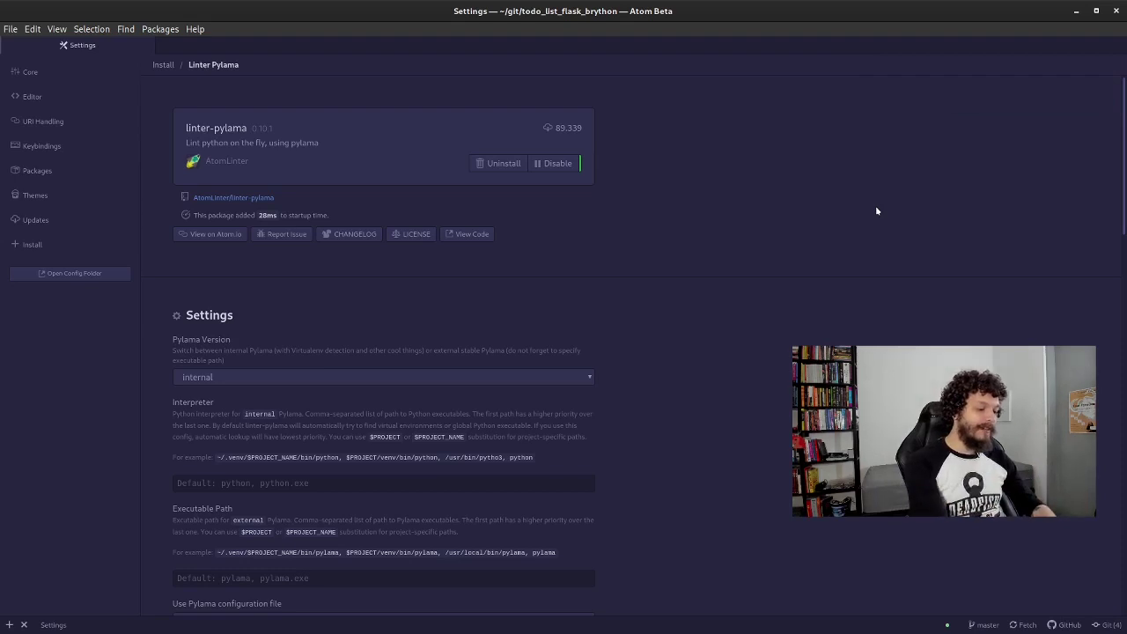
pyautogui.hotkey('ctrl', 'shift', 'F5')
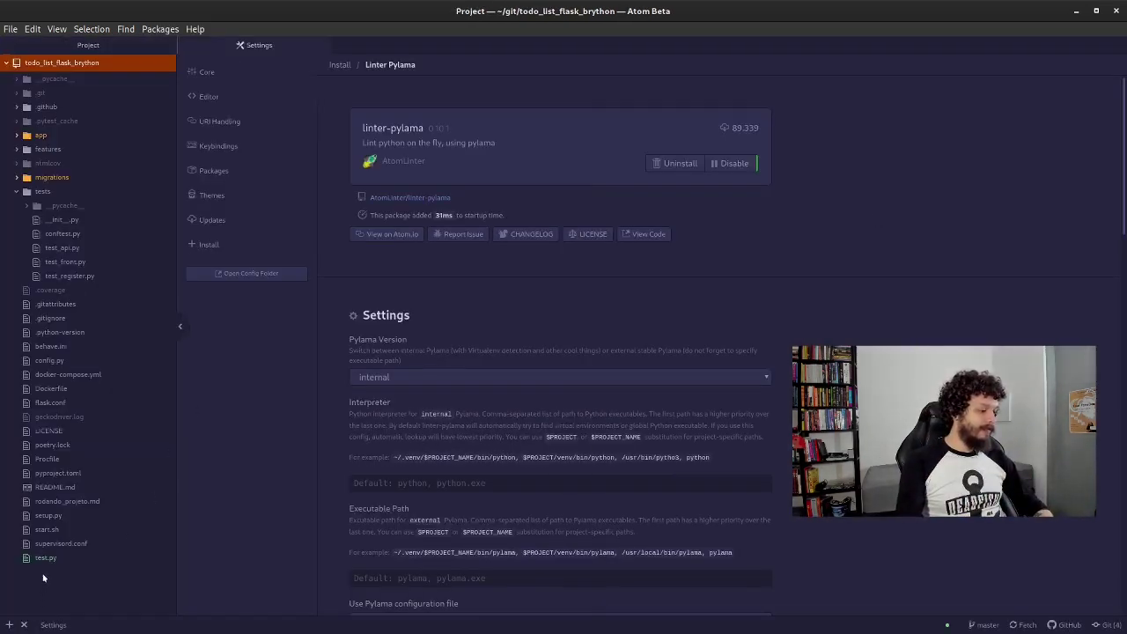
# Step: Open test.py from the project tree, examine the linter's traceback notification, and hide the tree
pyautogui.click(46, 560)
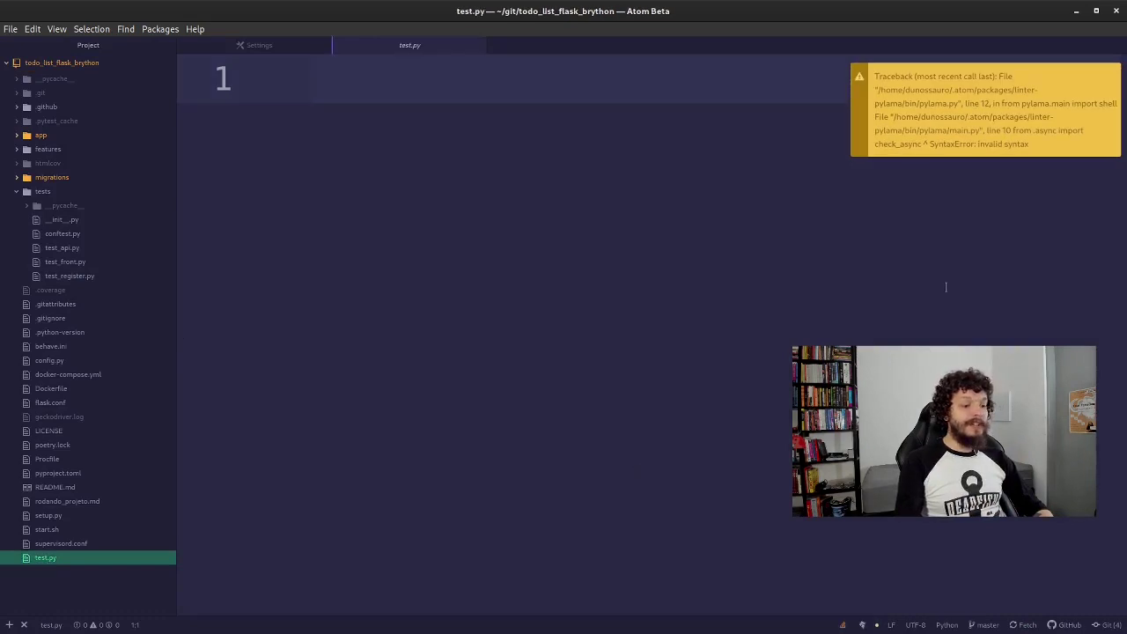
pyautogui.moveTo(989, 103); pyautogui.dragTo(1021, 103)
pyautogui.click(1021, 103)
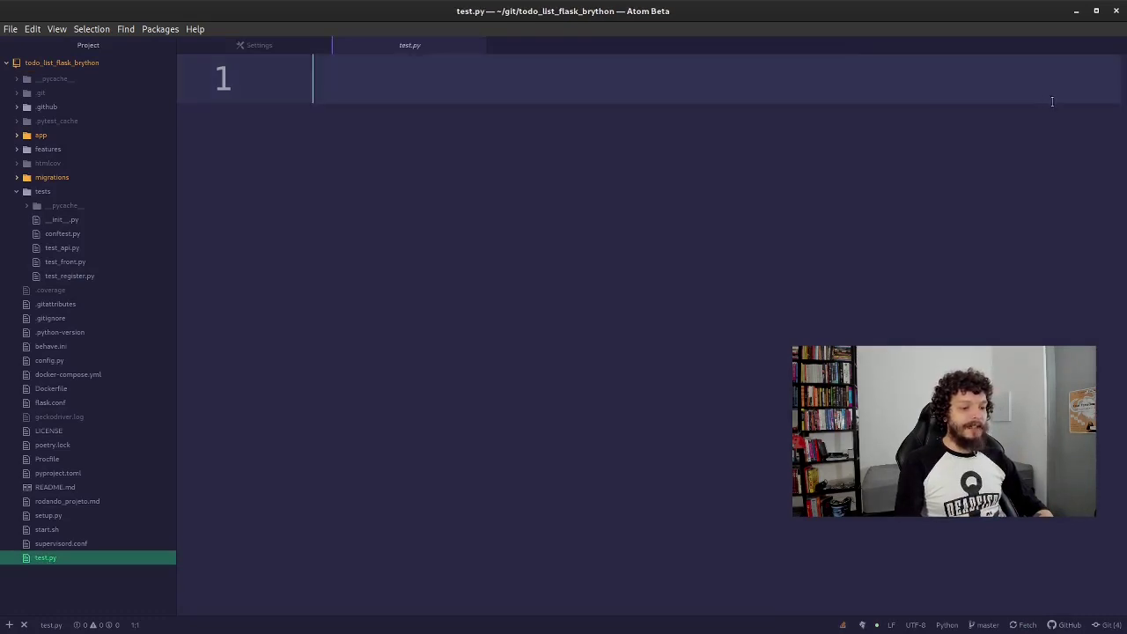
pyautogui.hotkey('ctrl', '\\')
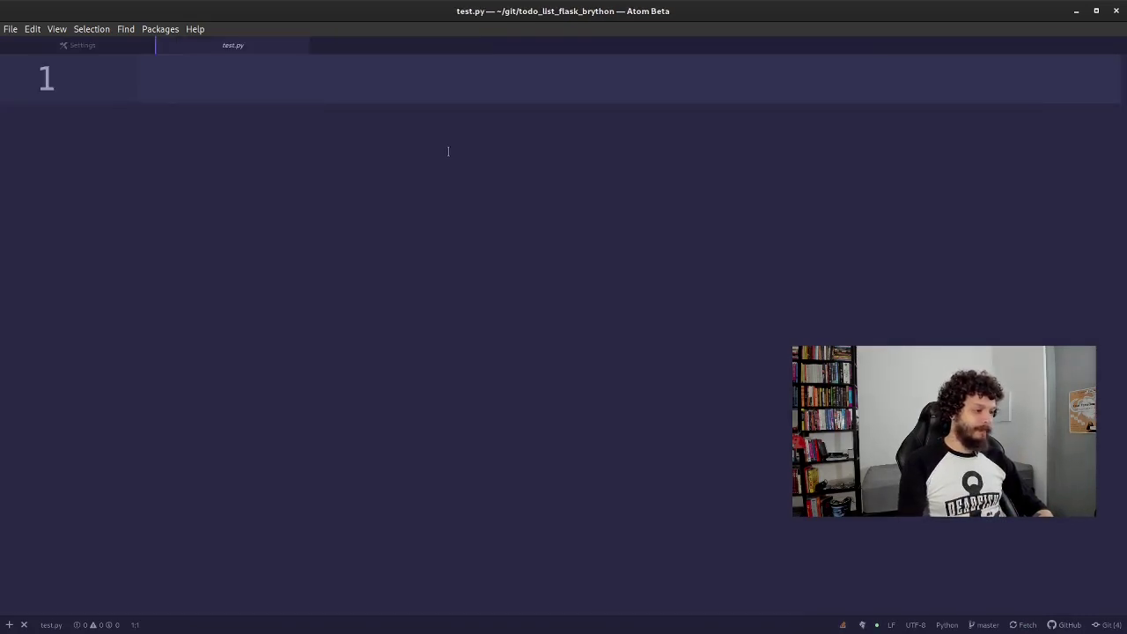
# Step: Set the Executable Path in the linter-pylama settings to pylava
pyautogui.click(106, 44)
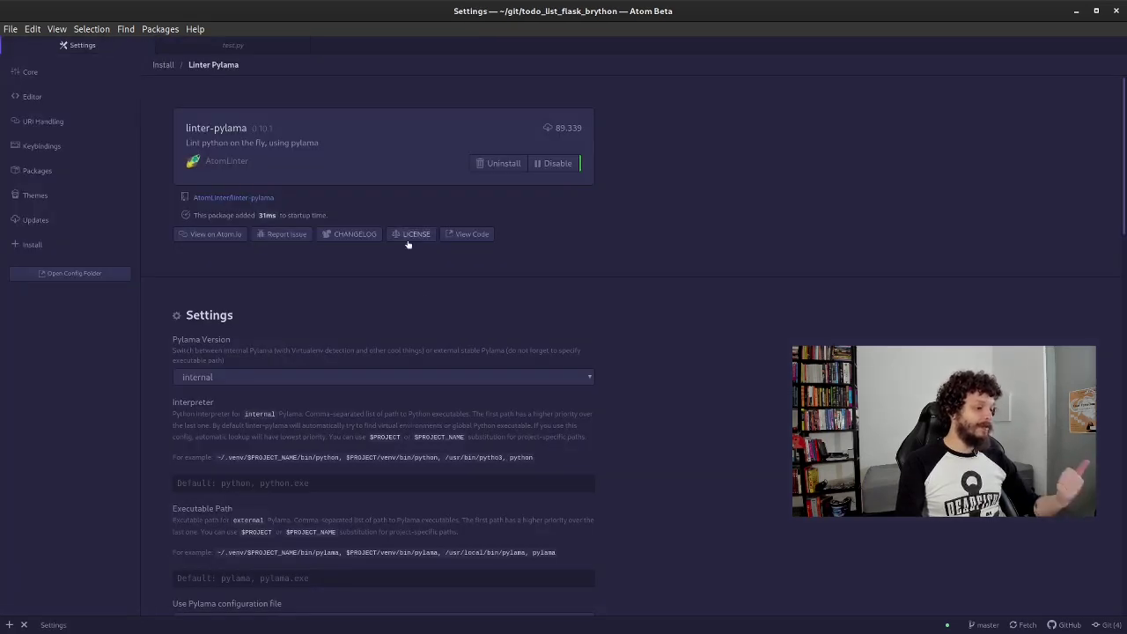
pyautogui.scroll(-3, 246, 176)
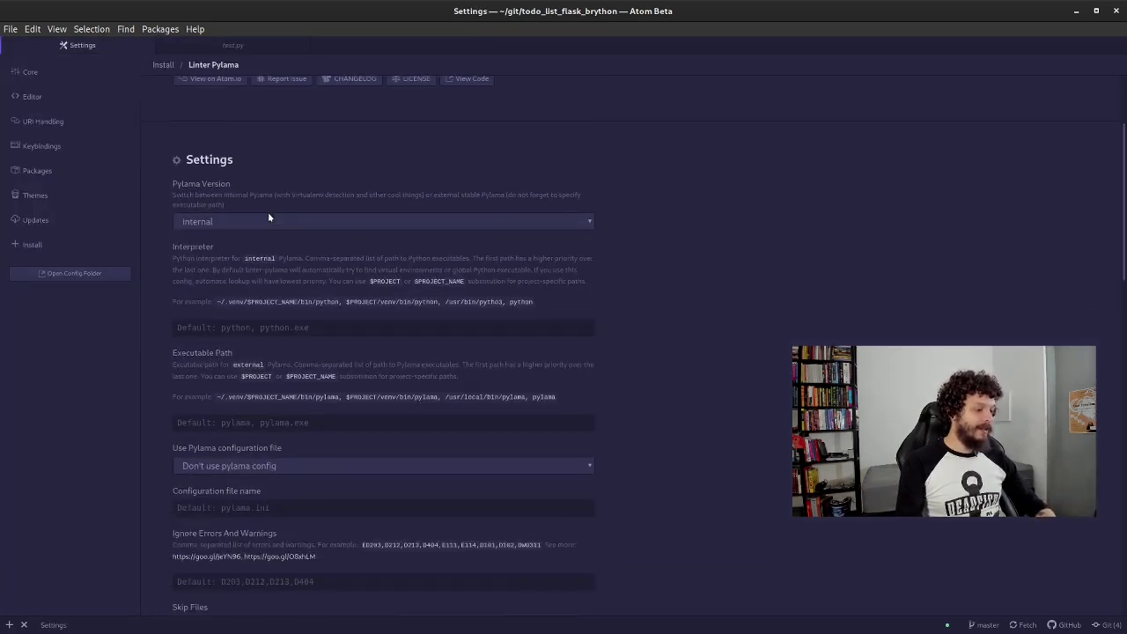
pyautogui.scroll(-2, 276, 324)
pyautogui.click(273, 329)
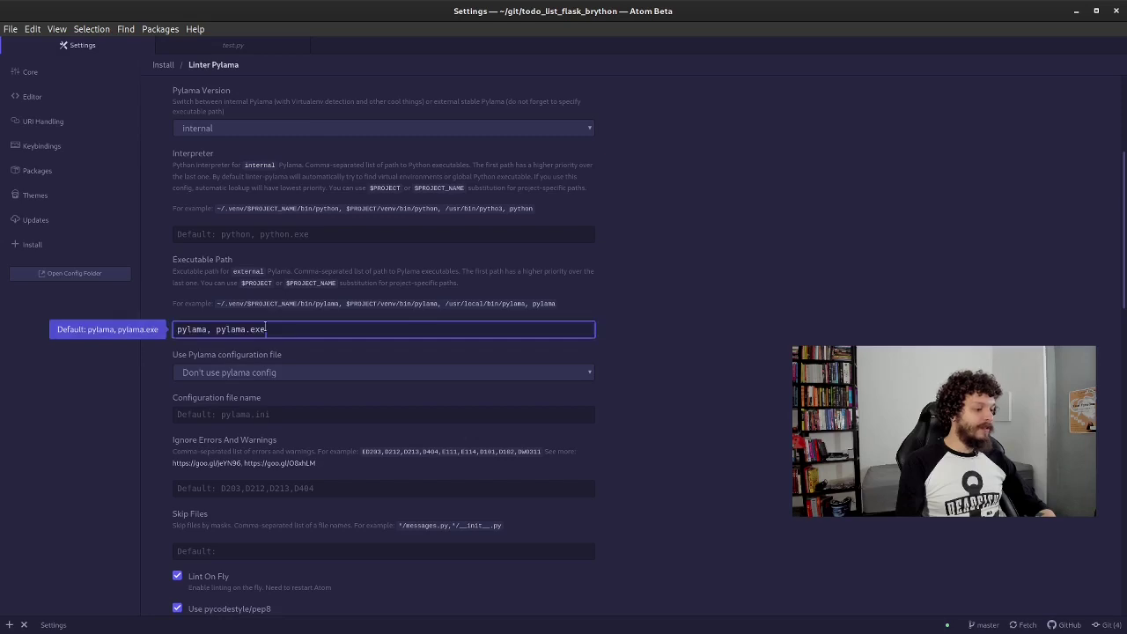
pyautogui.moveTo(299, 330); pyautogui.dragTo(136, 330)
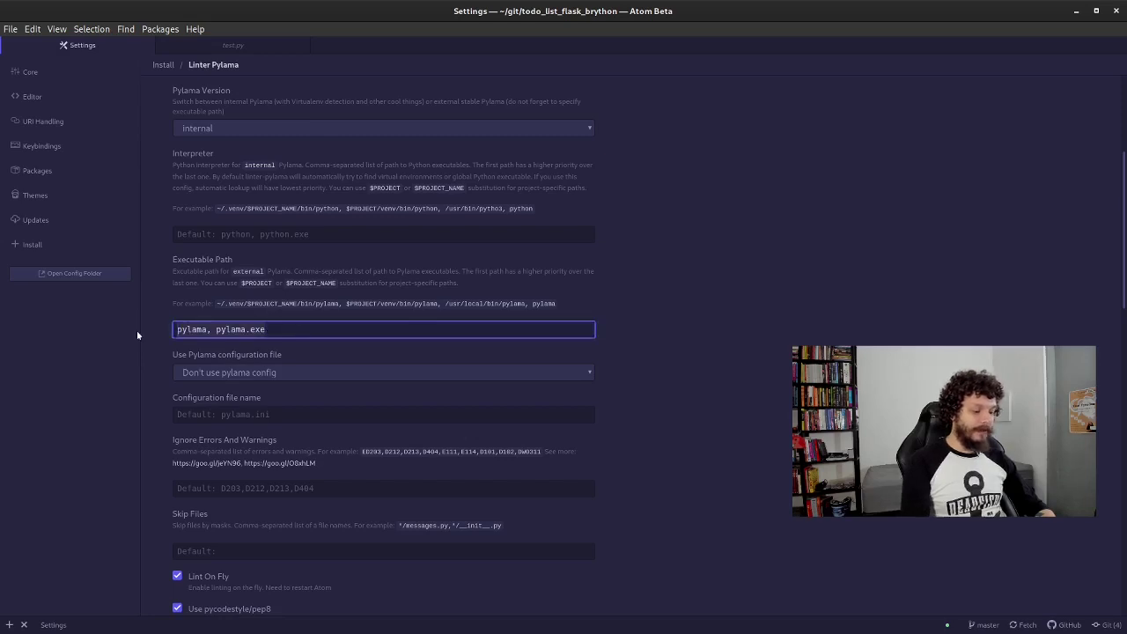
pyautogui.write('pylava')
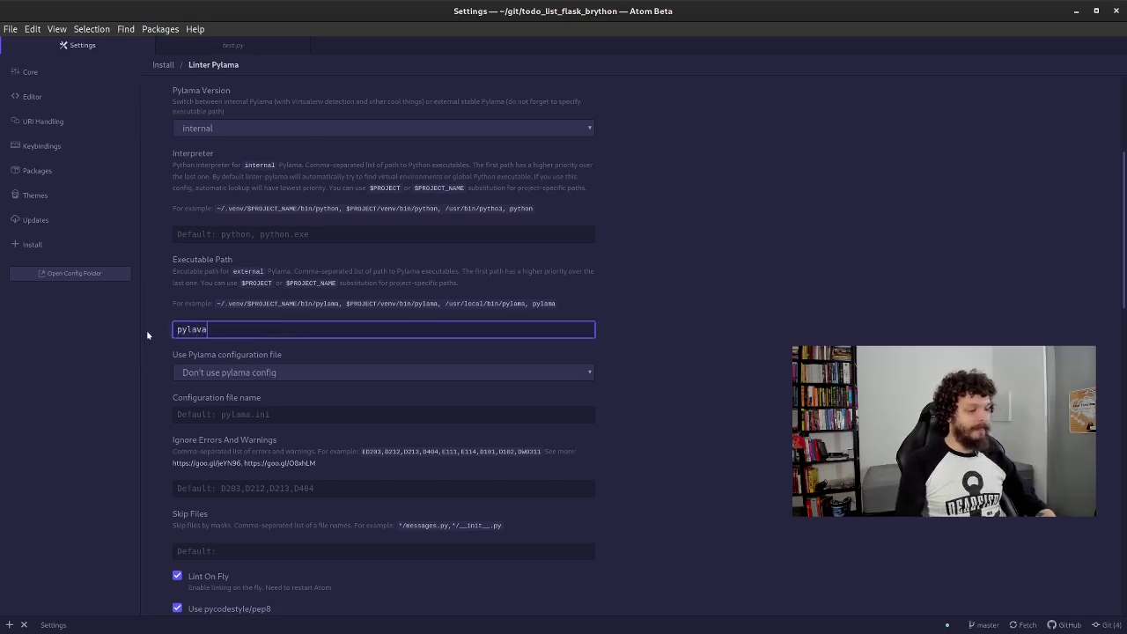
pyautogui.write('.')
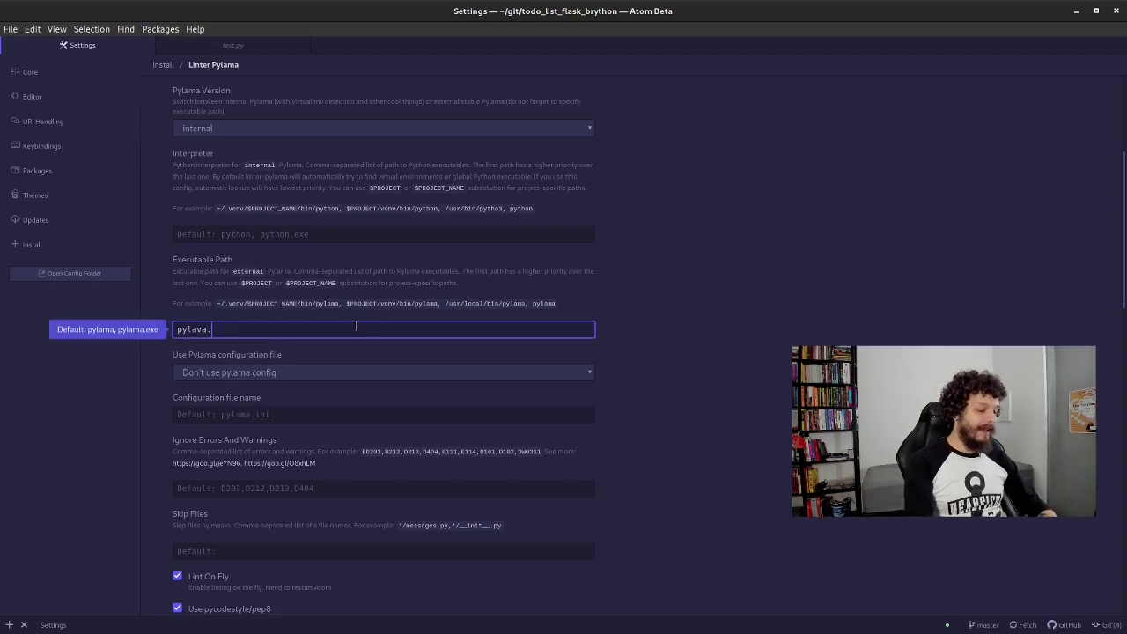
pyautogui.write('ex')
pyautogui.press('BackSpace')
pyautogui.press('BackSpace')
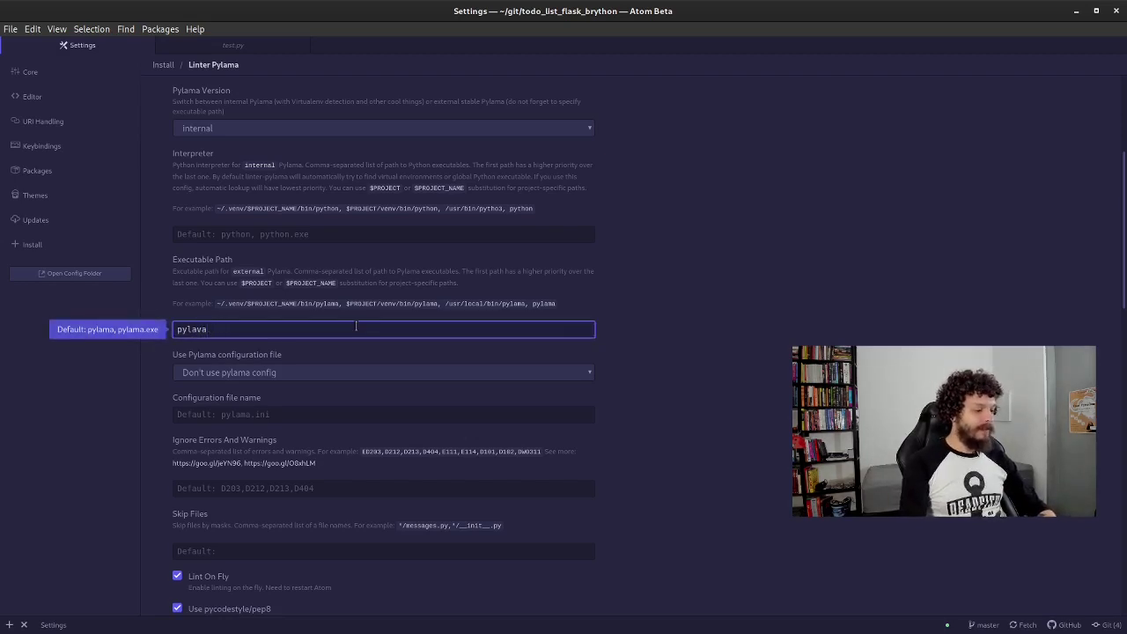
pyautogui.click(345, 343)
# Step: Enable the Radon and isort checkers and disable McCabe in the linter-pylama settings
pyautogui.scroll(-3, 347, 334)
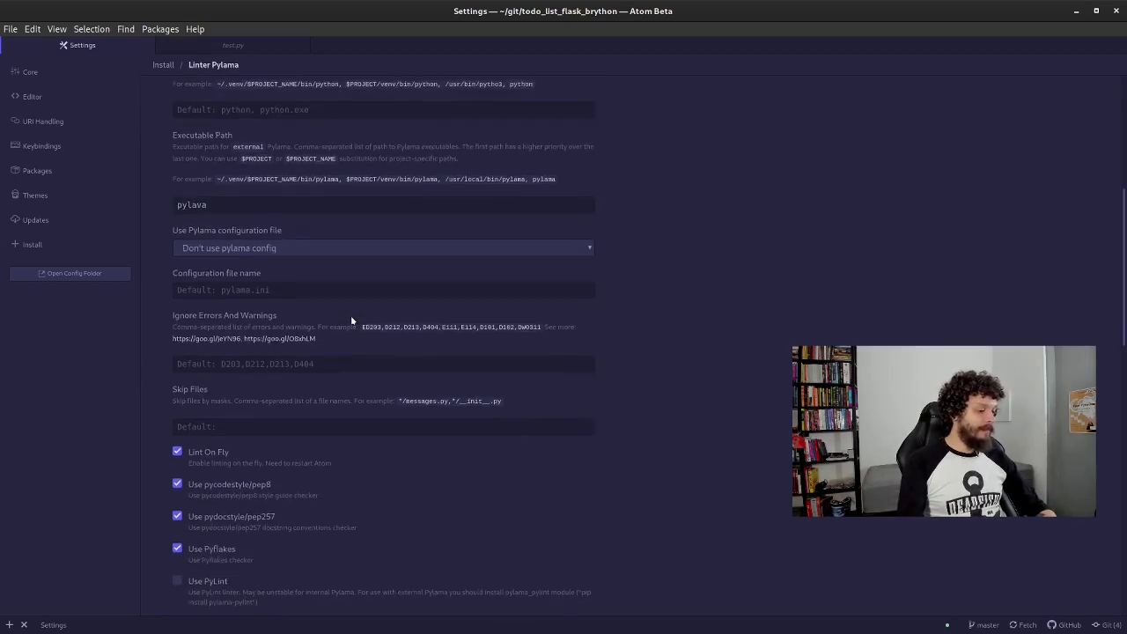
pyautogui.scroll(-2, 350, 319)
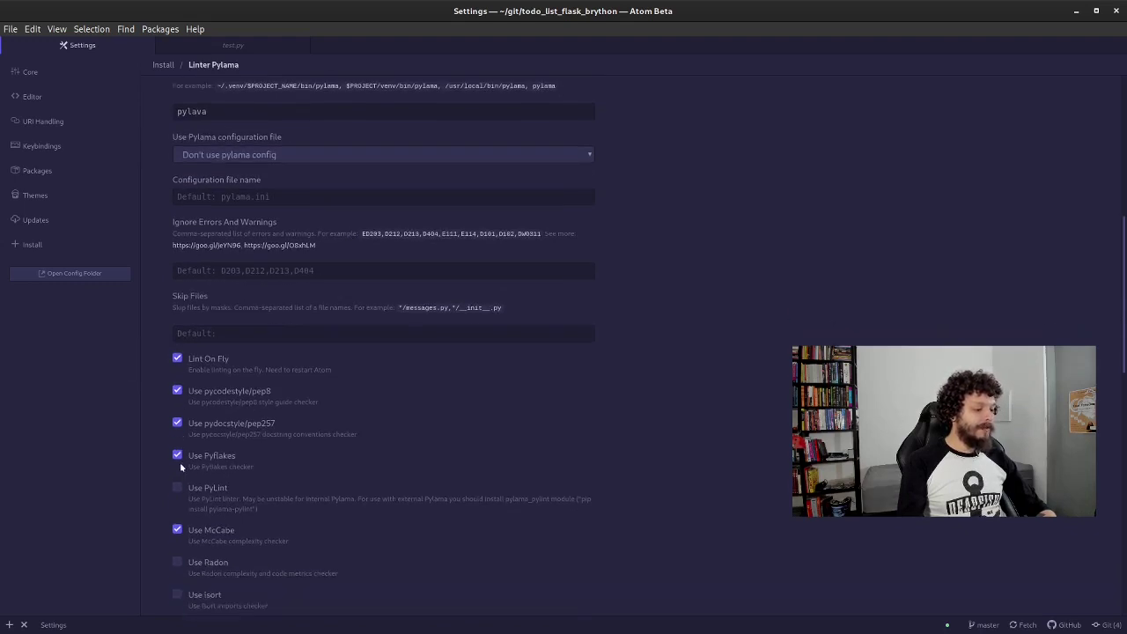
pyautogui.scroll(-2, 211, 440)
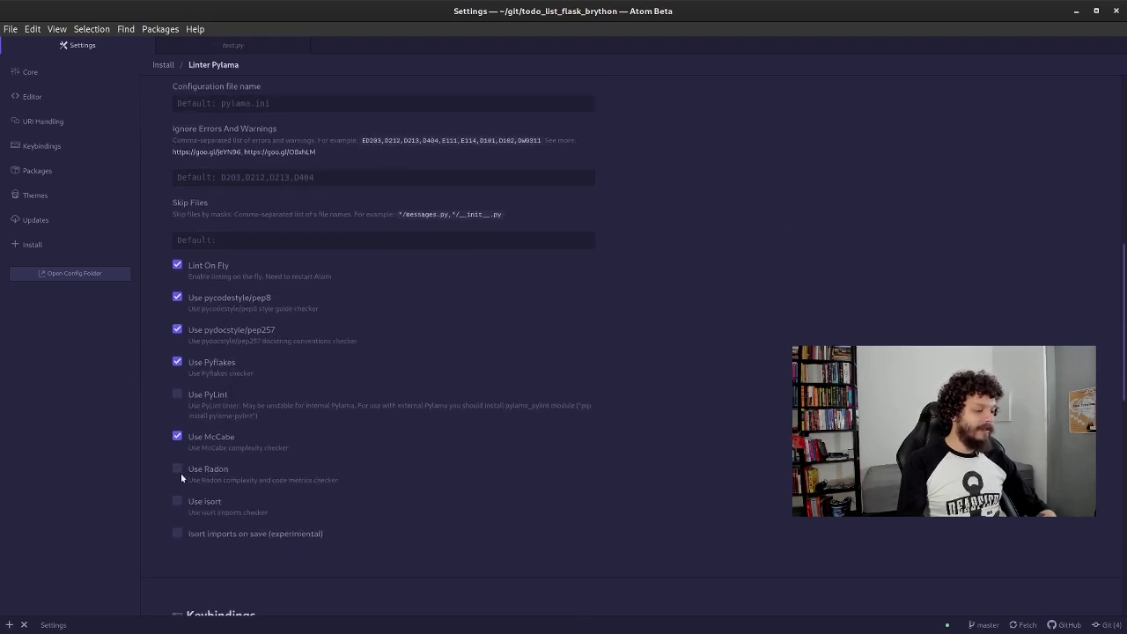
pyautogui.click(177, 468)
pyautogui.click(177, 501)
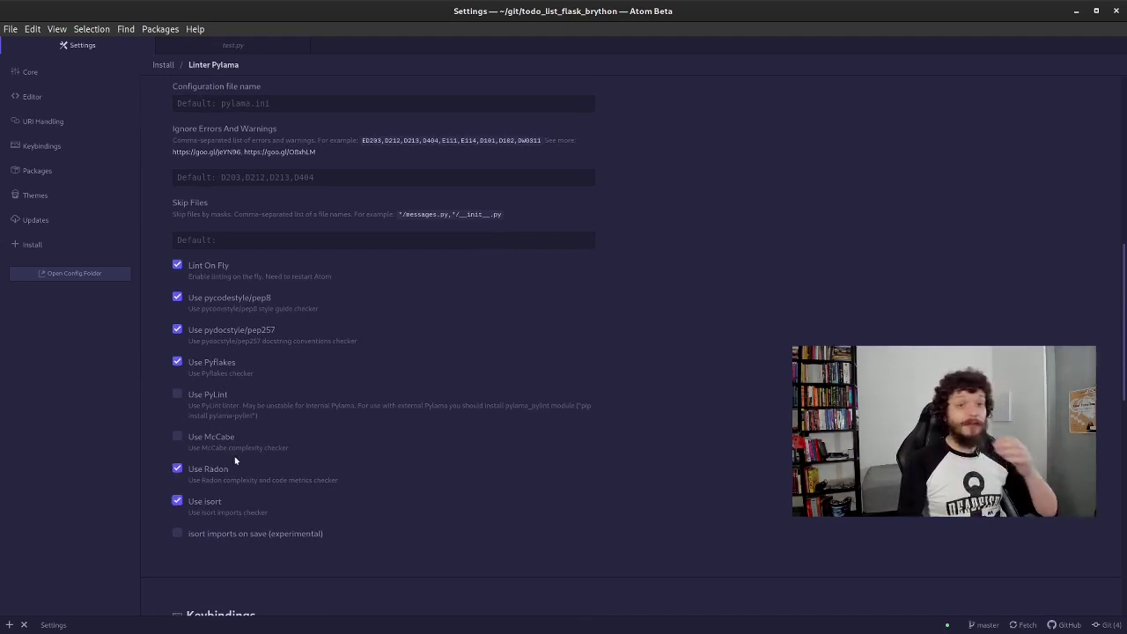
# Step: Review the linter-pylama settings, return to test.py, and examine the linter's traceback notification
pyautogui.scroll(5, 245, 409)
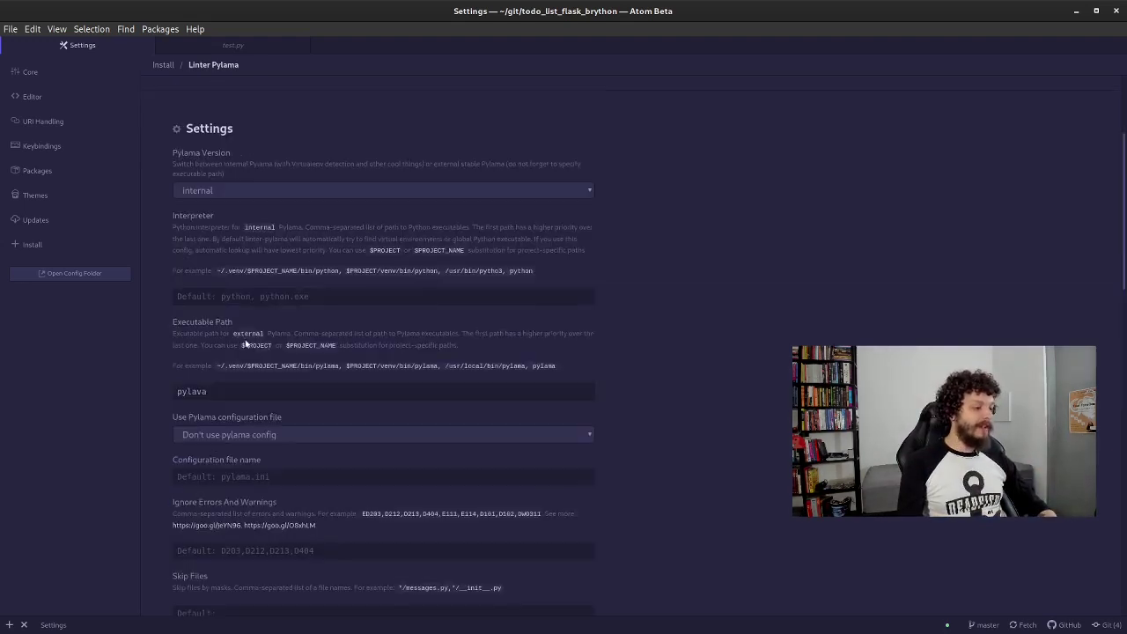
pyautogui.scroll(-3, 209, 409)
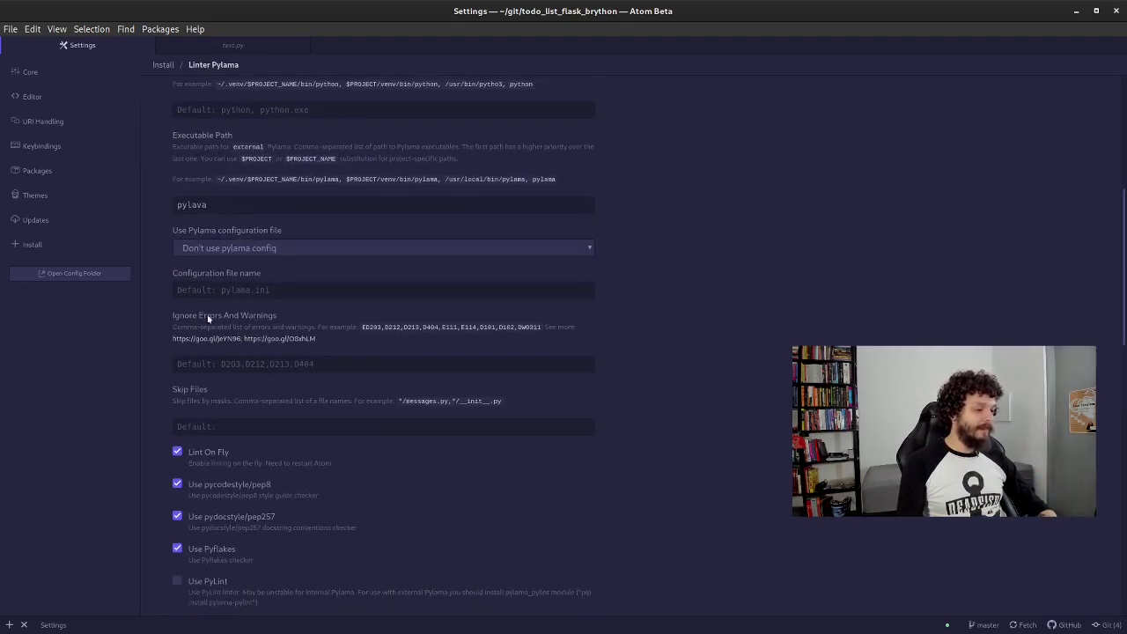
pyautogui.click(214, 46)
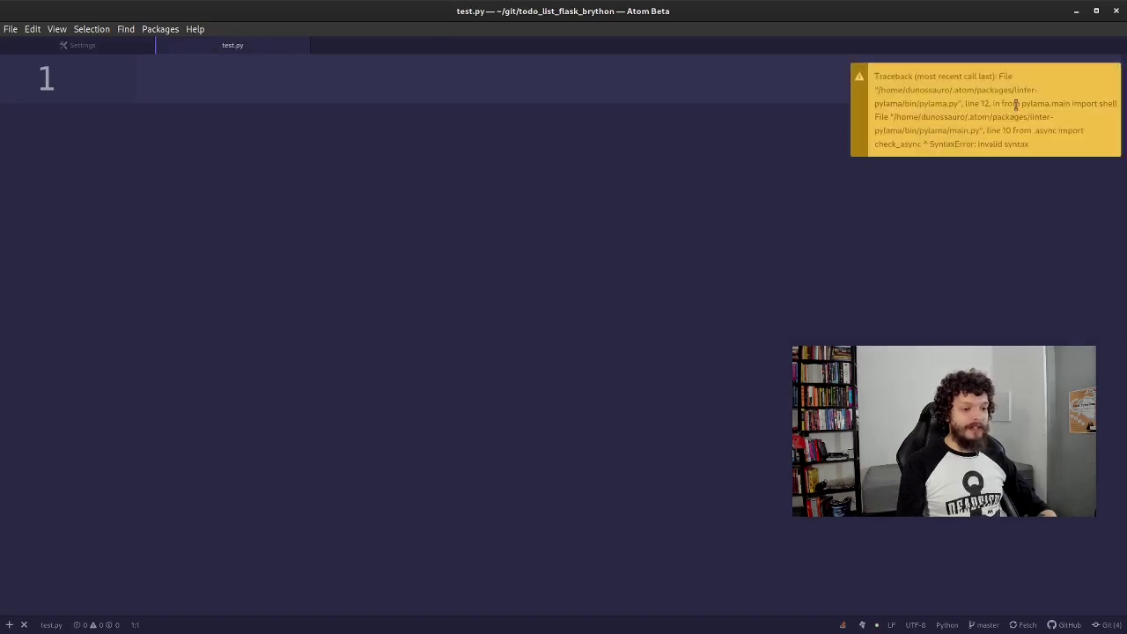
pyautogui.moveTo(1015, 105); pyautogui.dragTo(1030, 145)
pyautogui.click(696, 222)
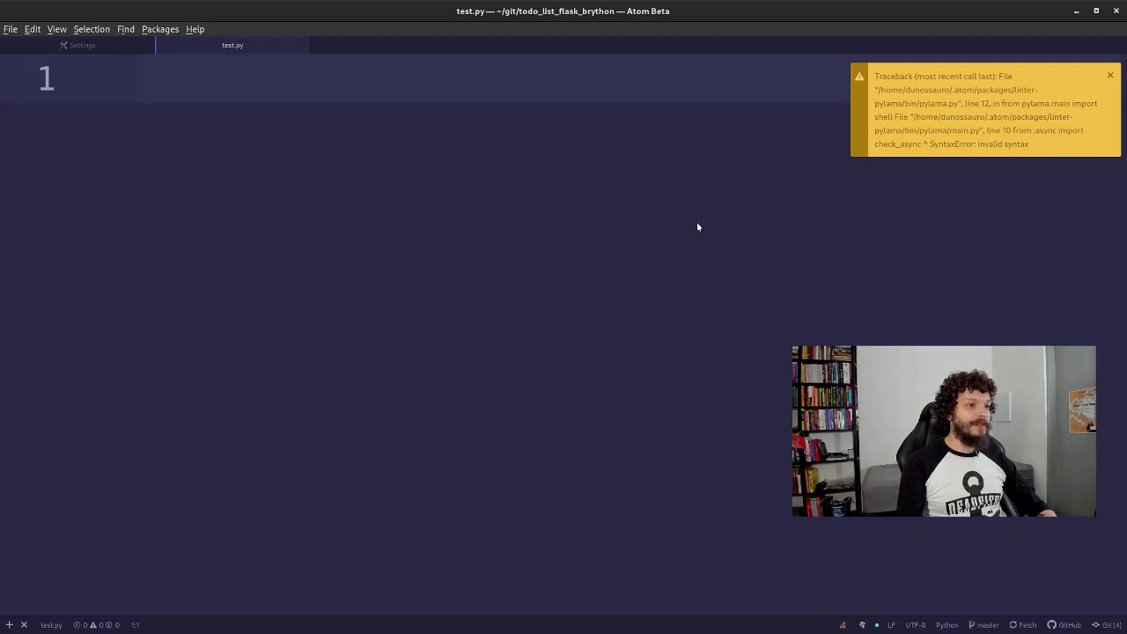
# Step: Switch to the terminal and install pylava with pip
pyautogui.hotkey('alt', 'Tab')
pyautogui.hotkey('ctrl', 'l')
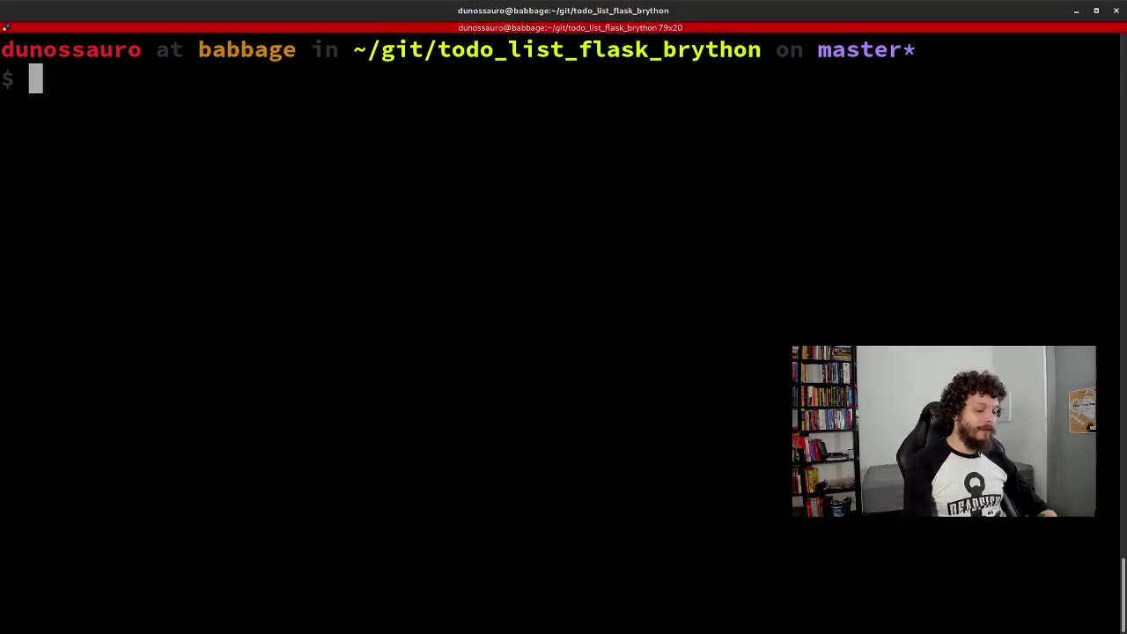
pyautogui.write('pip')
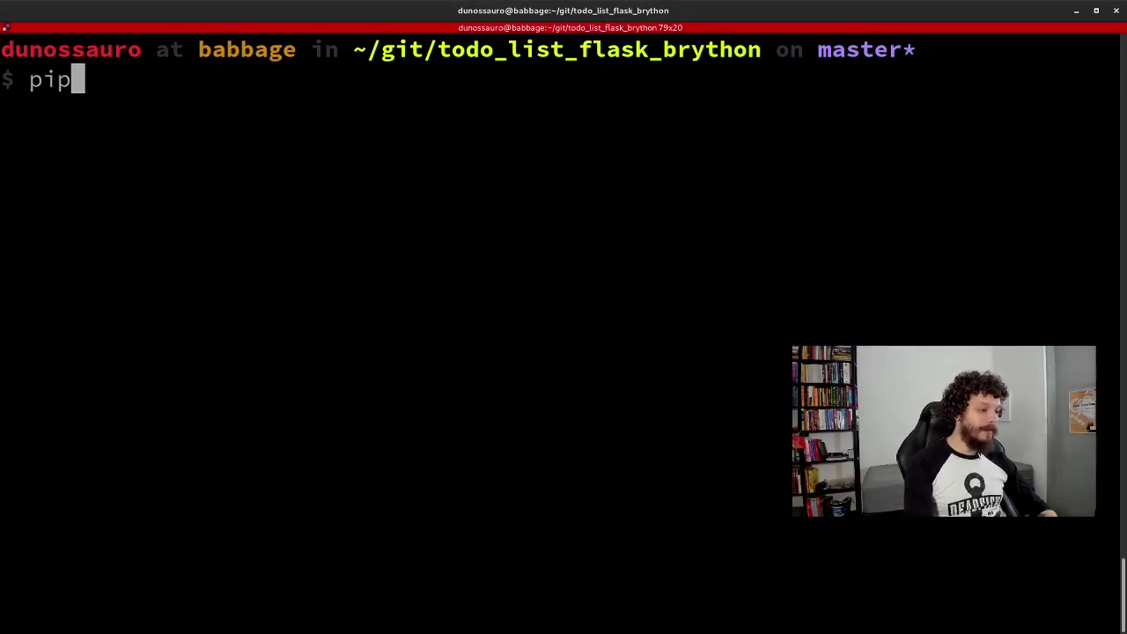
pyautogui.write(' install pylava')
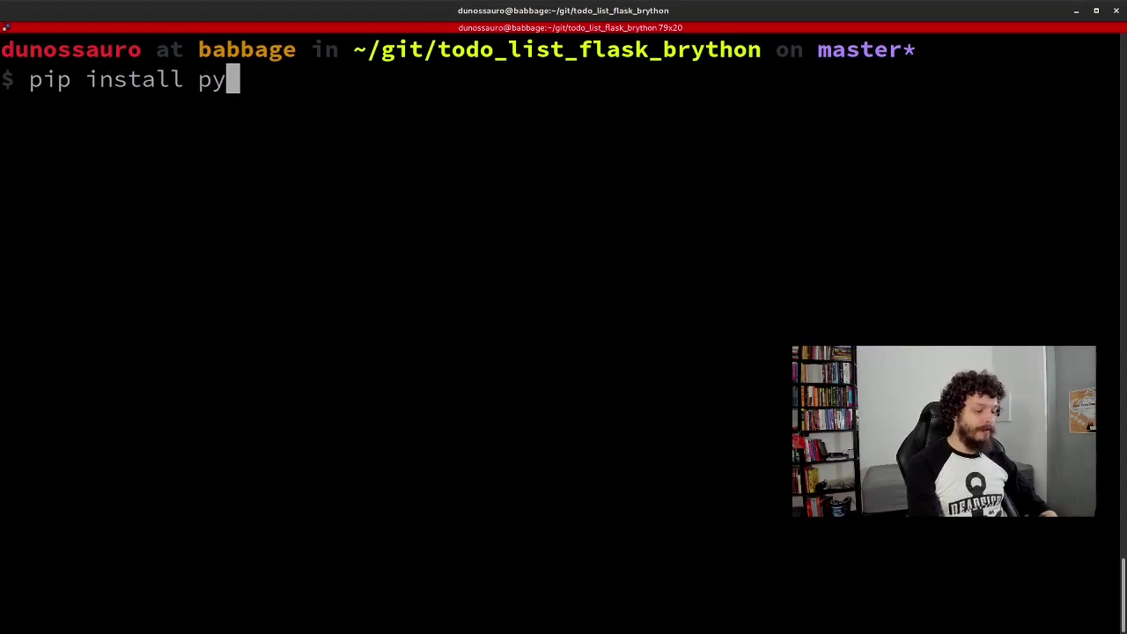
pyautogui.press('Return')
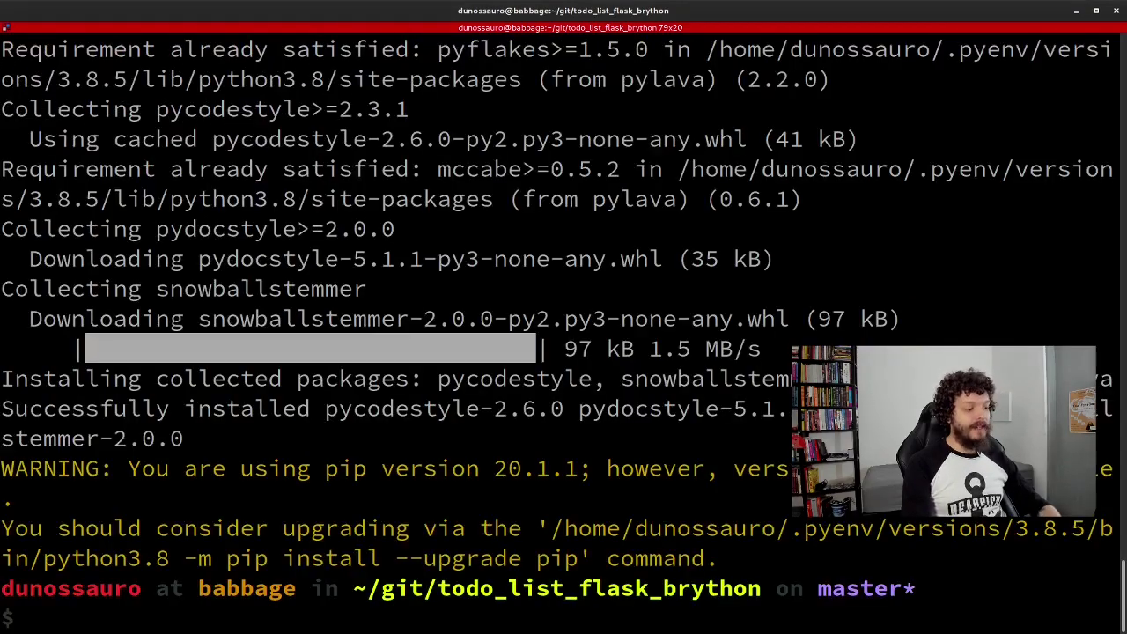
# Step: Switch back to Atom, check the Executable Path in the linter-pylama settings, and return to test.py
pyautogui.press('super')
pyautogui.click(481, 434)
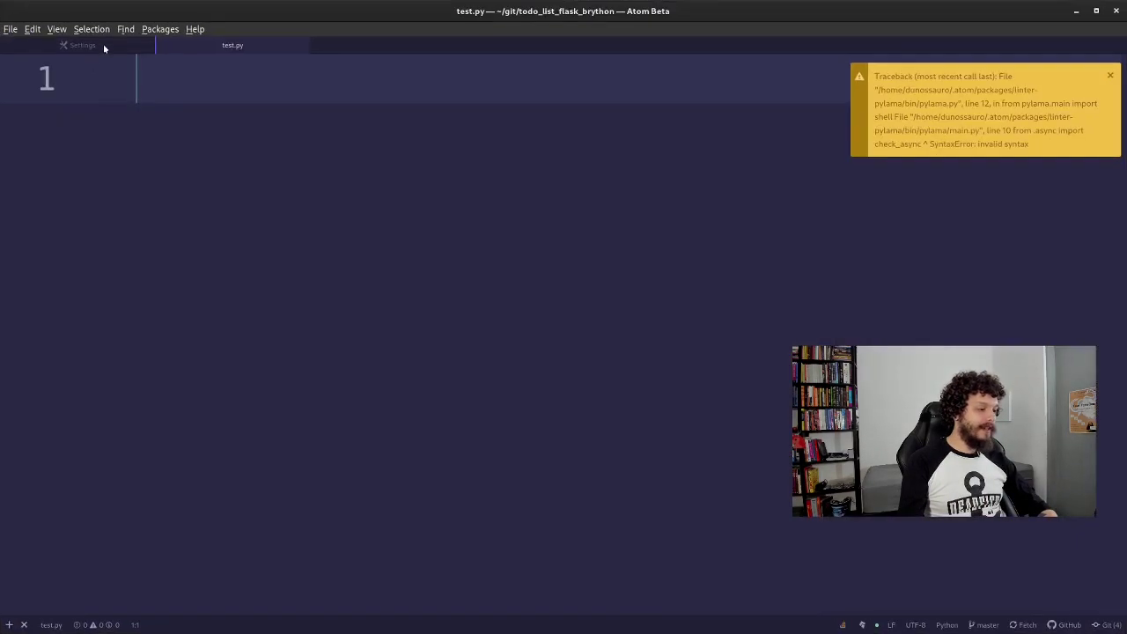
pyautogui.click(103, 44)
pyautogui.click(208, 204)
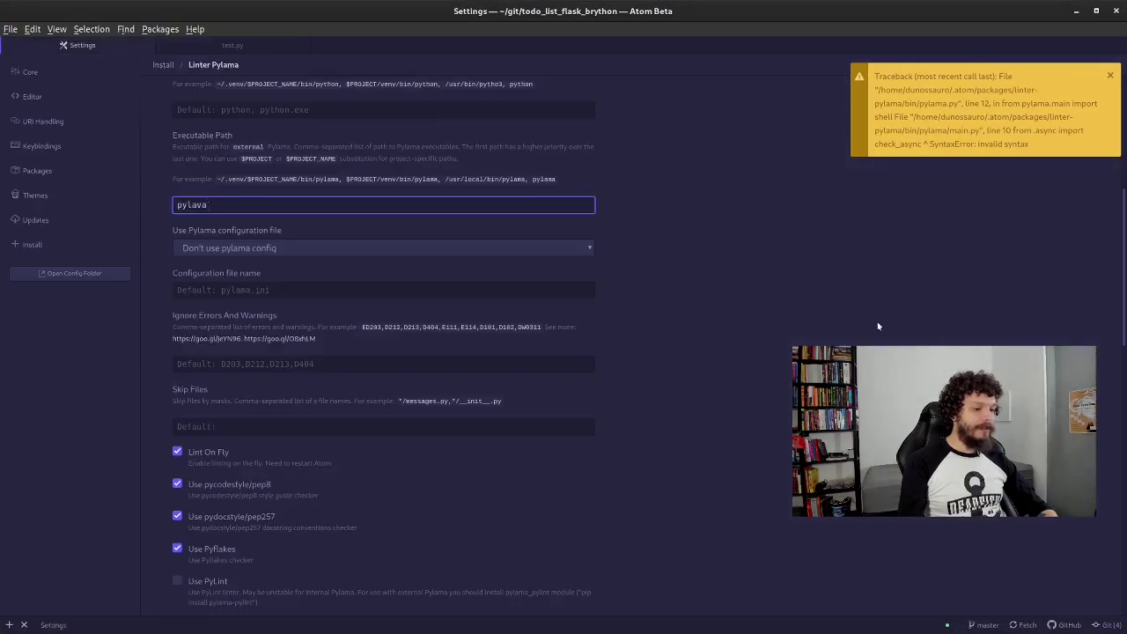
pyautogui.click(232, 45)
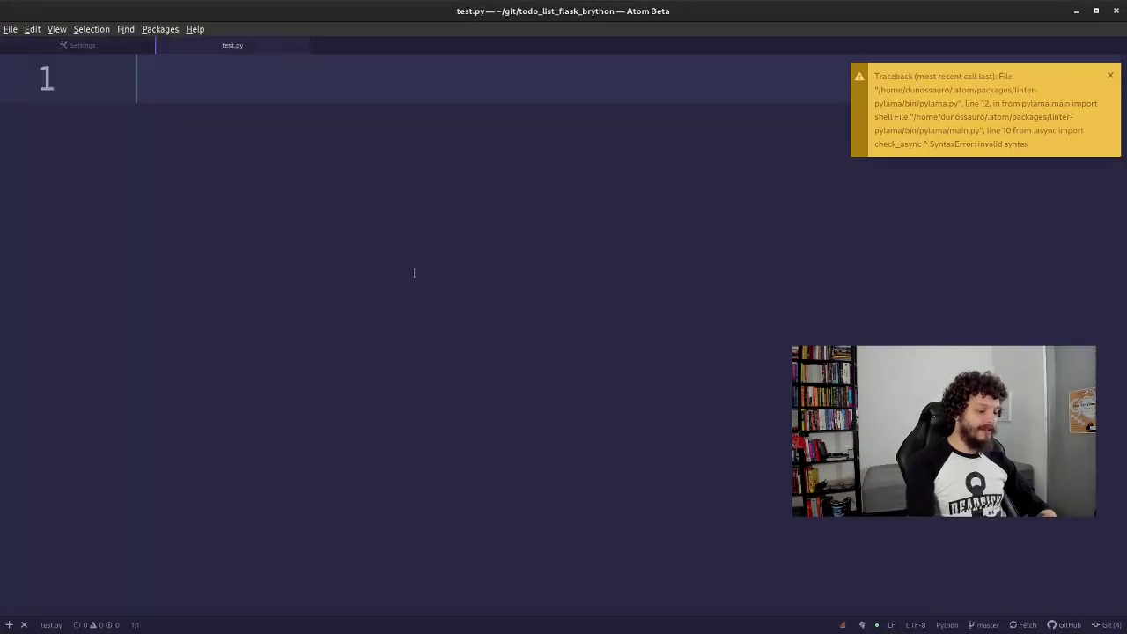
# Step: Try the linter by entering def in test.py, and clear the file
pyautogui.hotkey('ctrl', 'shift', 'F5')
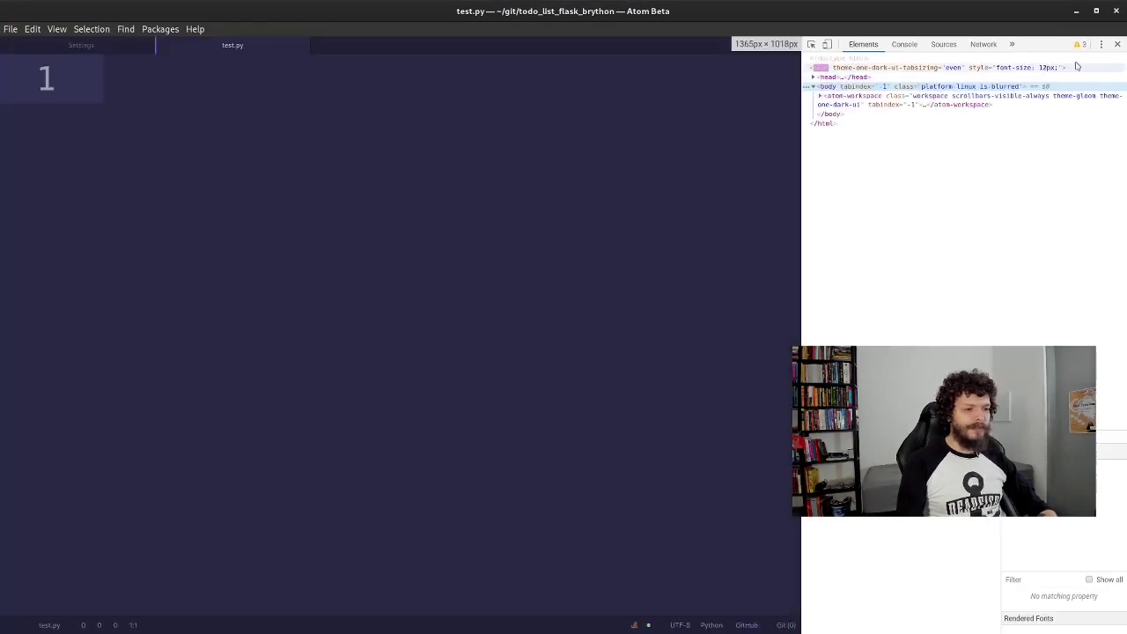
pyautogui.click(1117, 45)
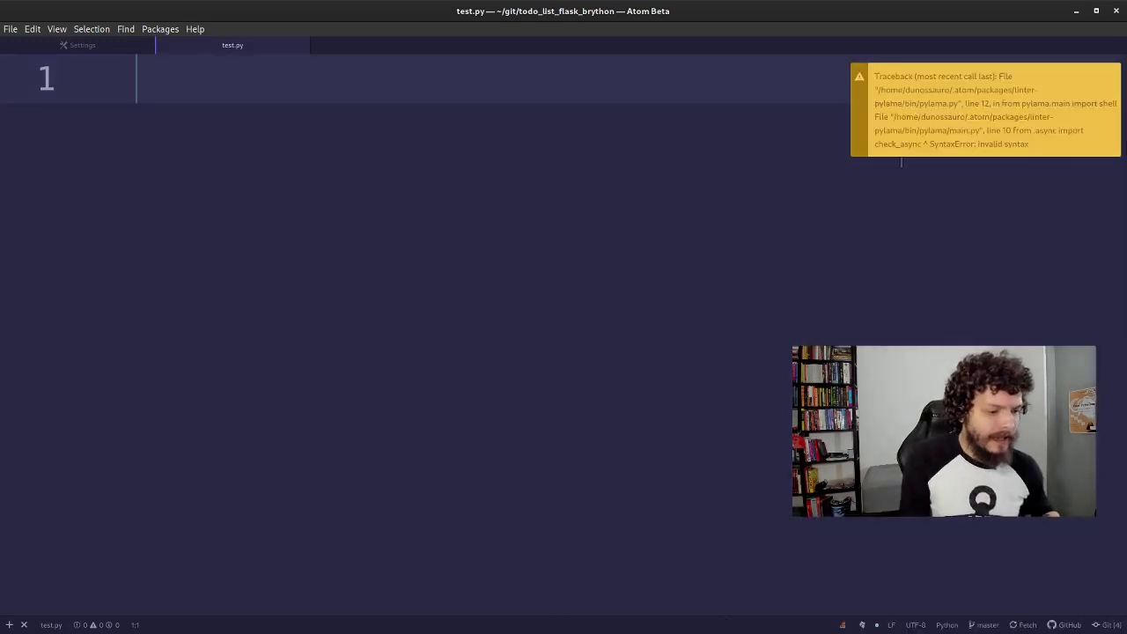
pyautogui.click(915, 103)
pyautogui.click(323, 111)
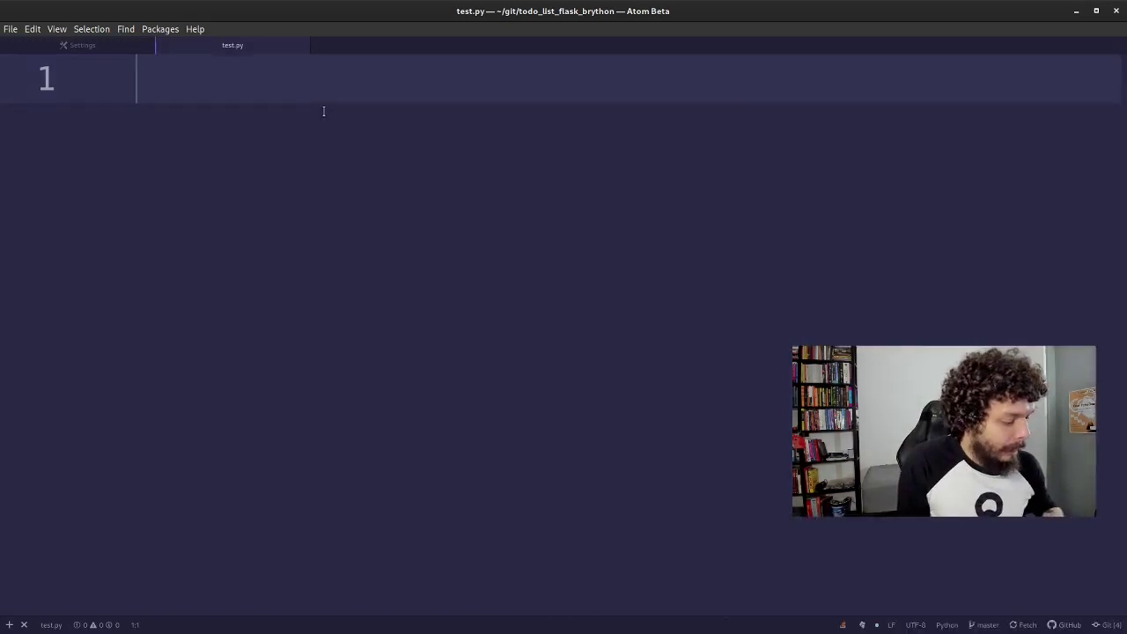
pyautogui.write('def')
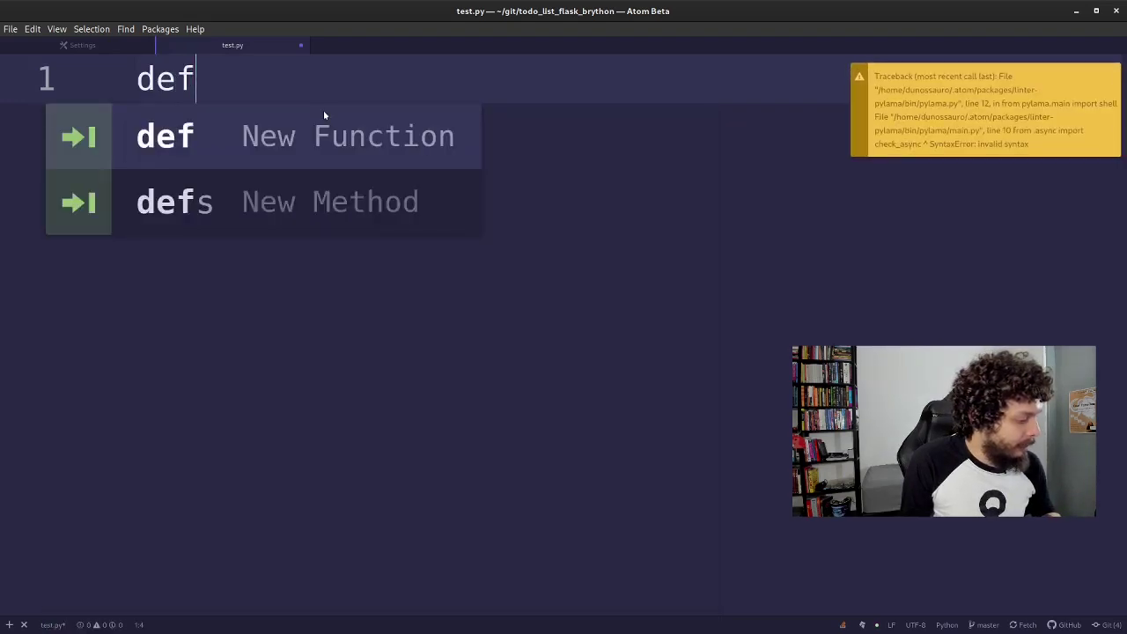
pyautogui.hotkey('ctrl', 'a')
pyautogui.press('BackSpace')
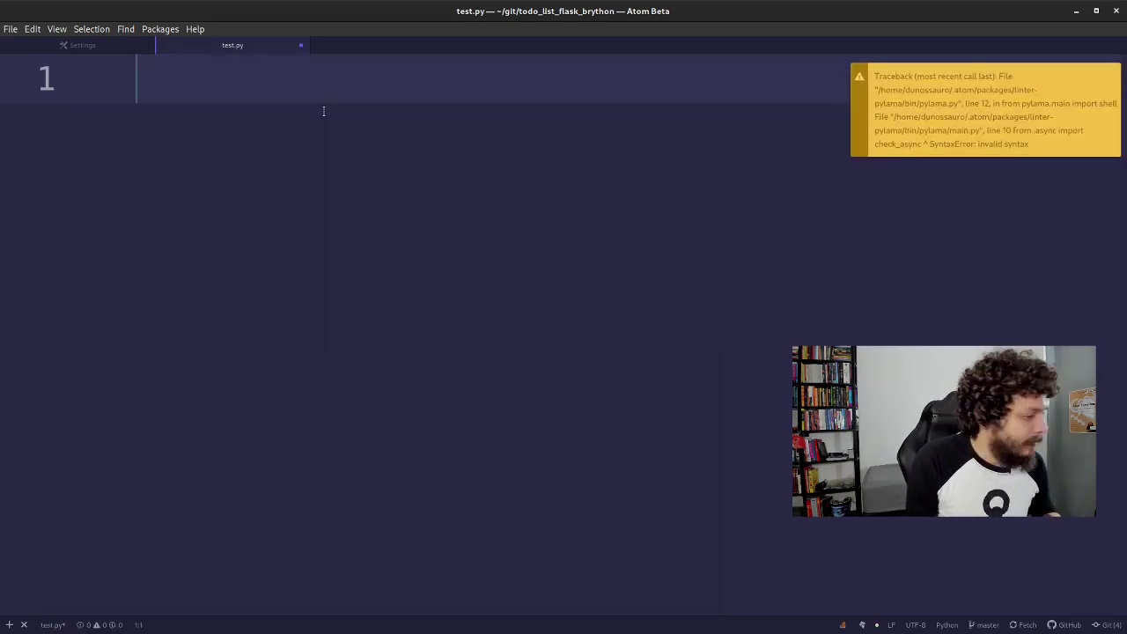
# Step: Set the Pylama Version in the linter-pylama settings to external
pyautogui.click(100, 47)
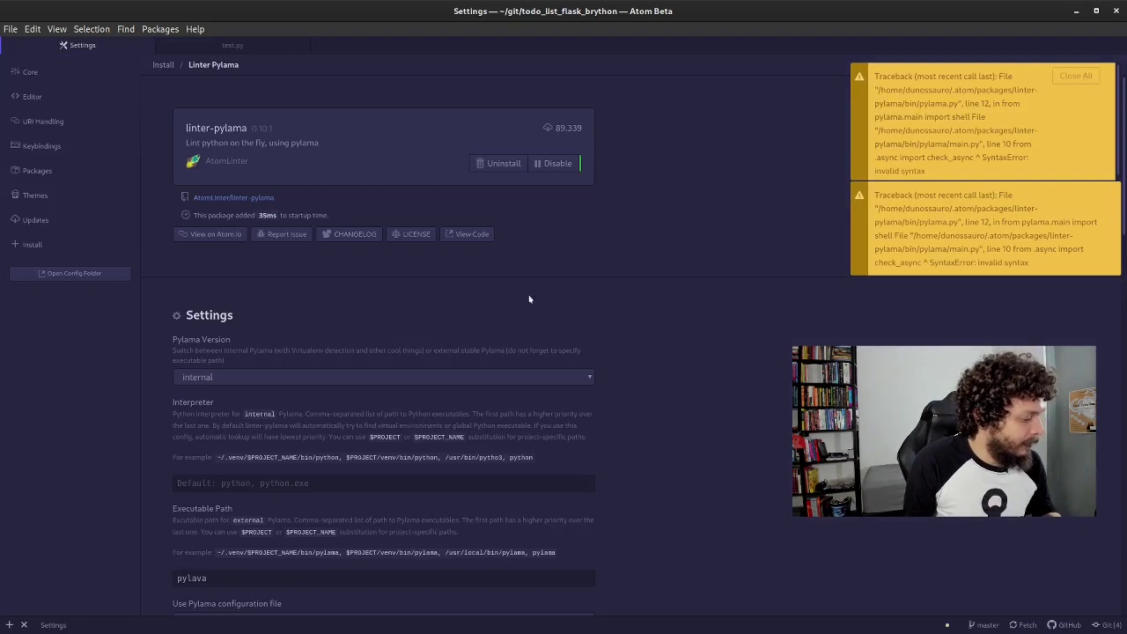
pyautogui.scroll(-2, 581, 288)
pyautogui.click(226, 485)
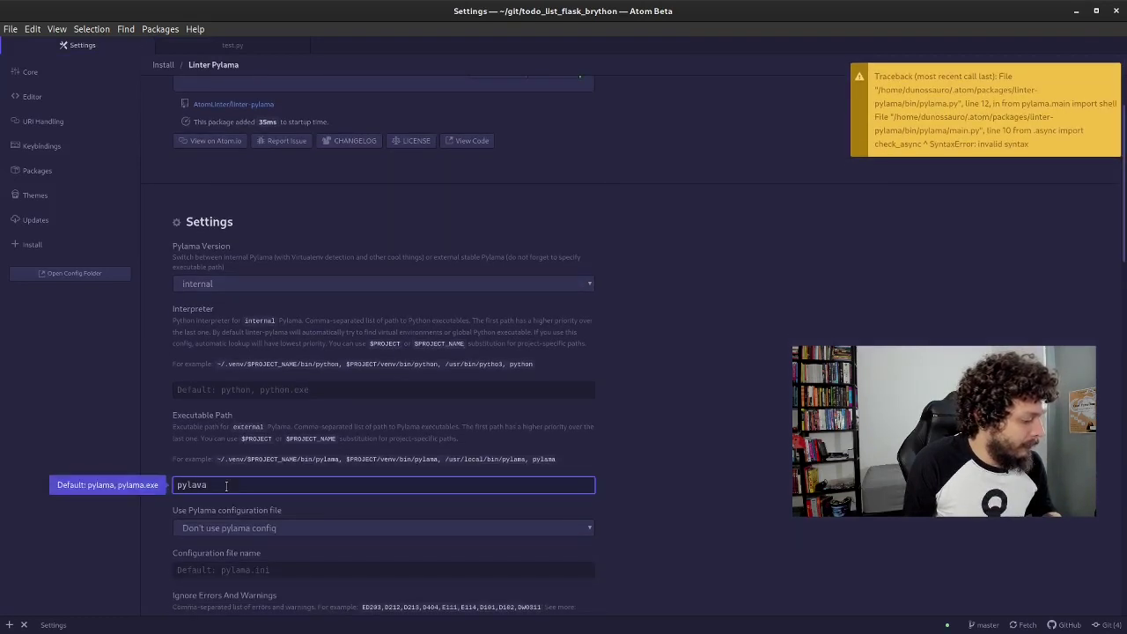
pyautogui.scroll(2, 237, 481)
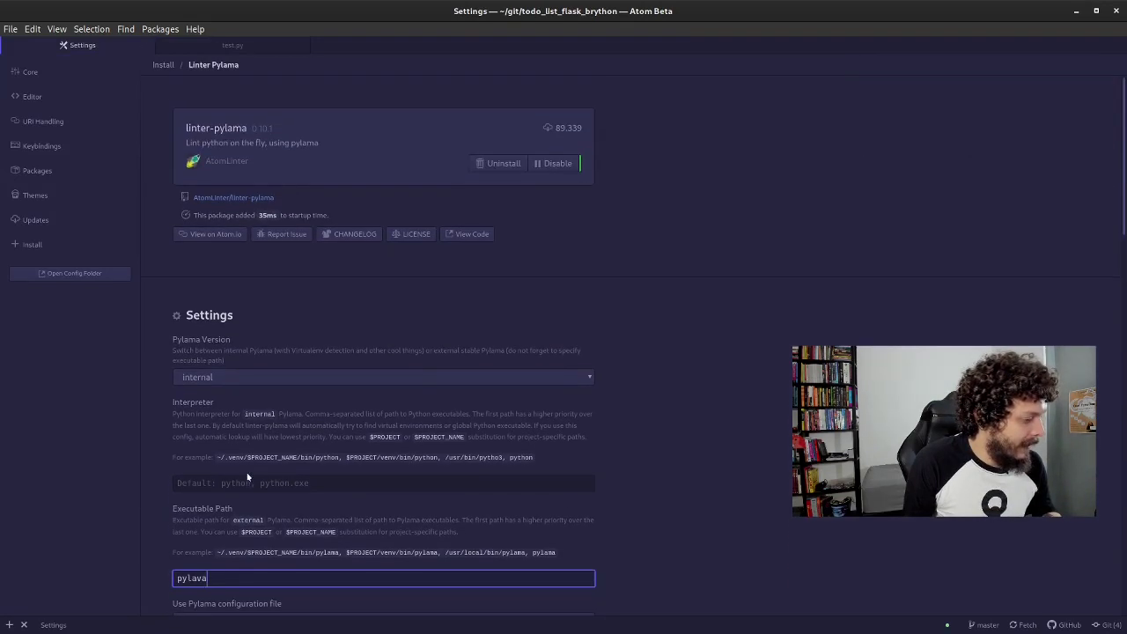
pyautogui.scroll(-3, 247, 477)
pyautogui.scroll(-2, 231, 455)
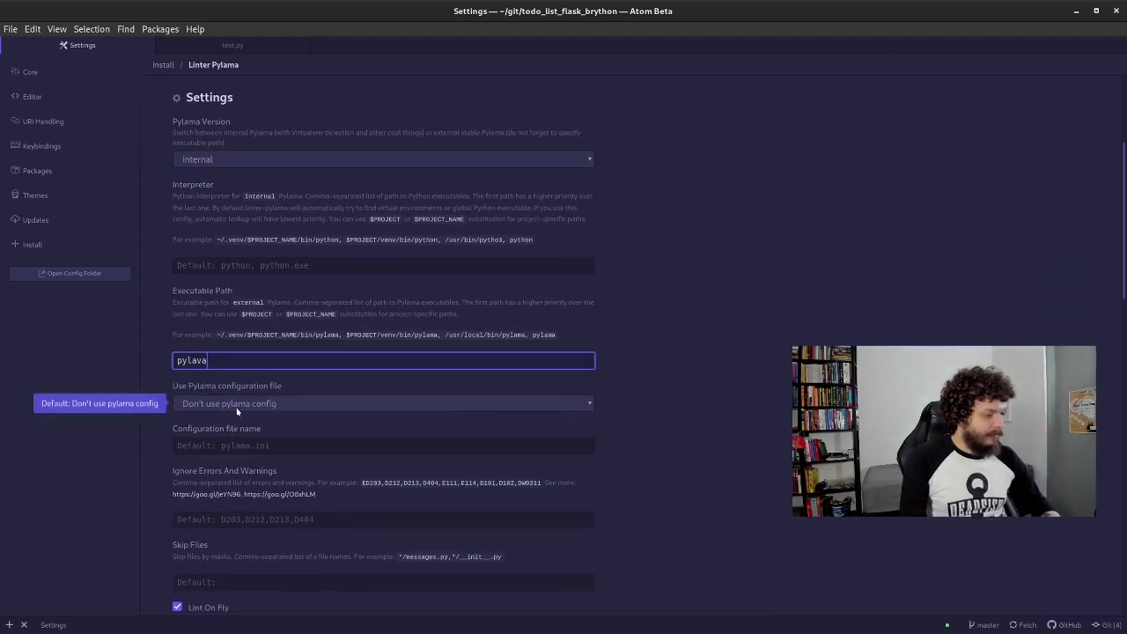
pyautogui.click(242, 159)
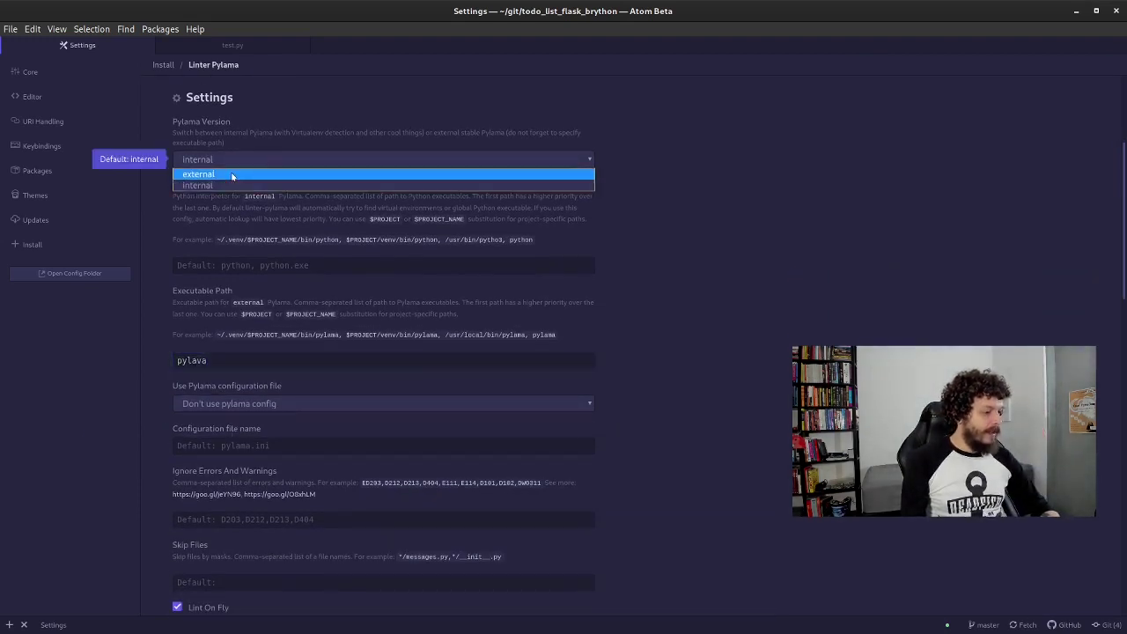
pyautogui.click(233, 174)
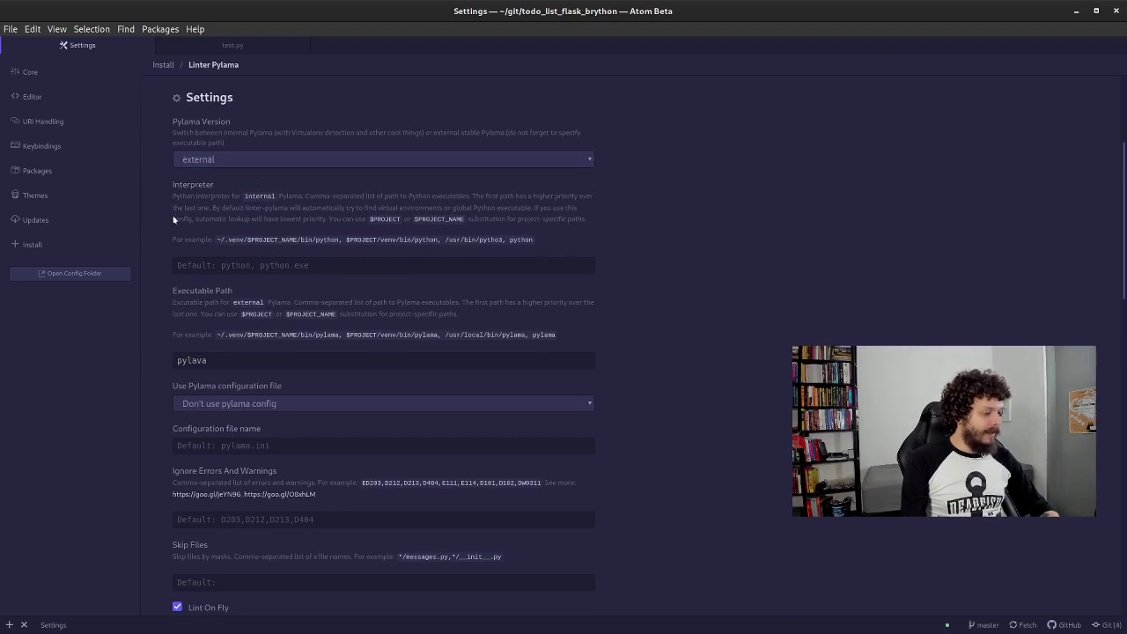
# Step: Enter def xpto in test.py to try the linter, and examine its warning notifications
pyautogui.scroll(-2, 144, 369)
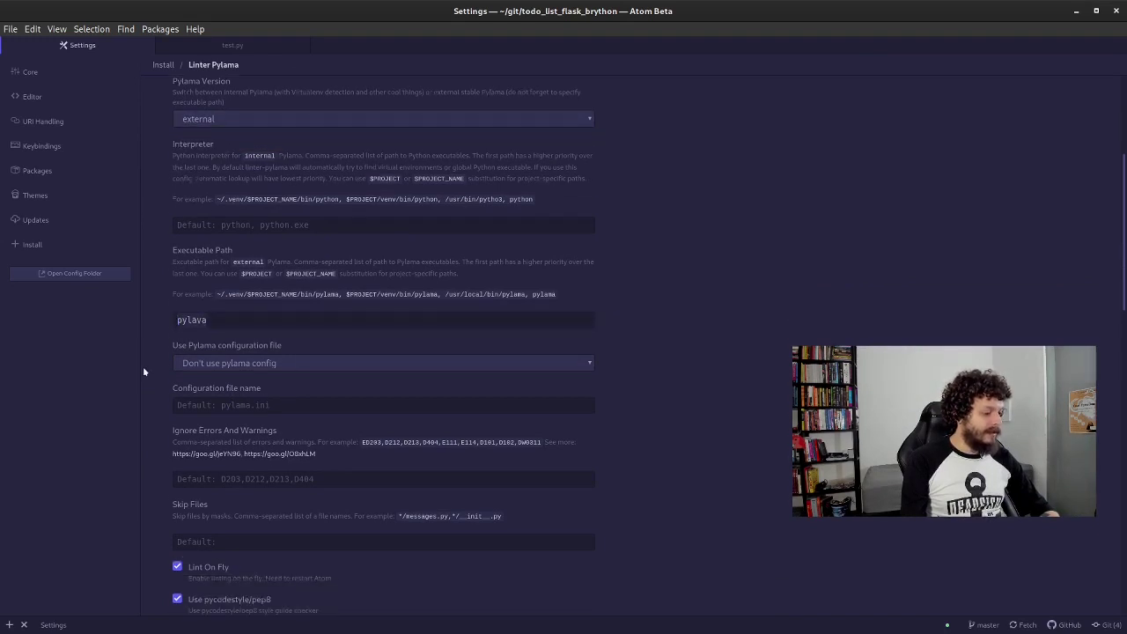
pyautogui.scroll(-10, 144, 371)
pyautogui.click(232, 45)
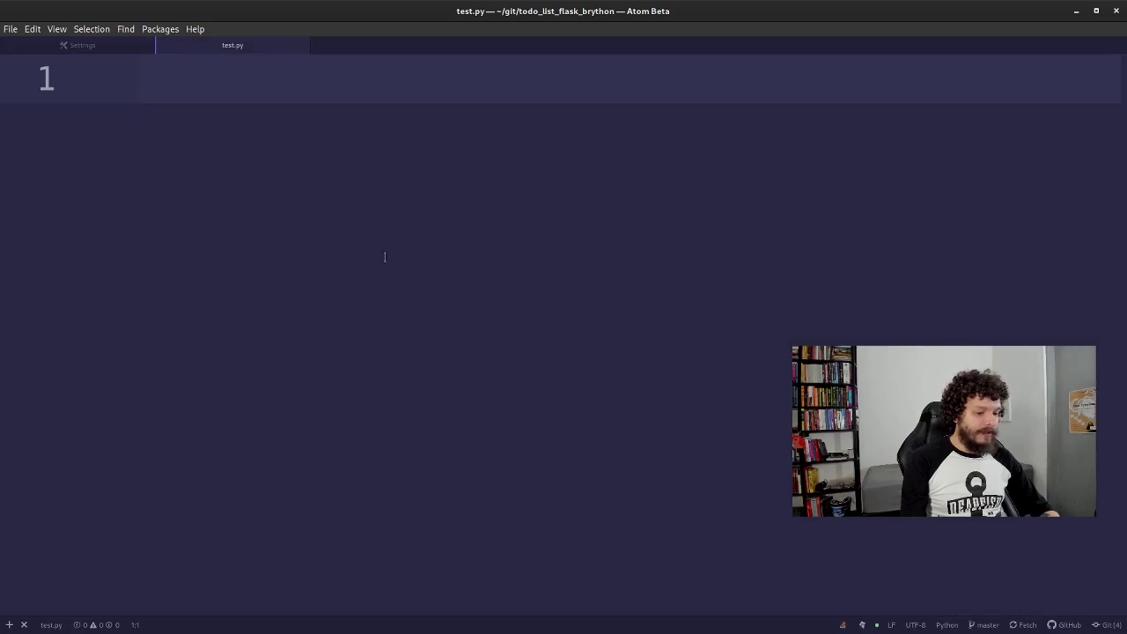
pyautogui.write('def')
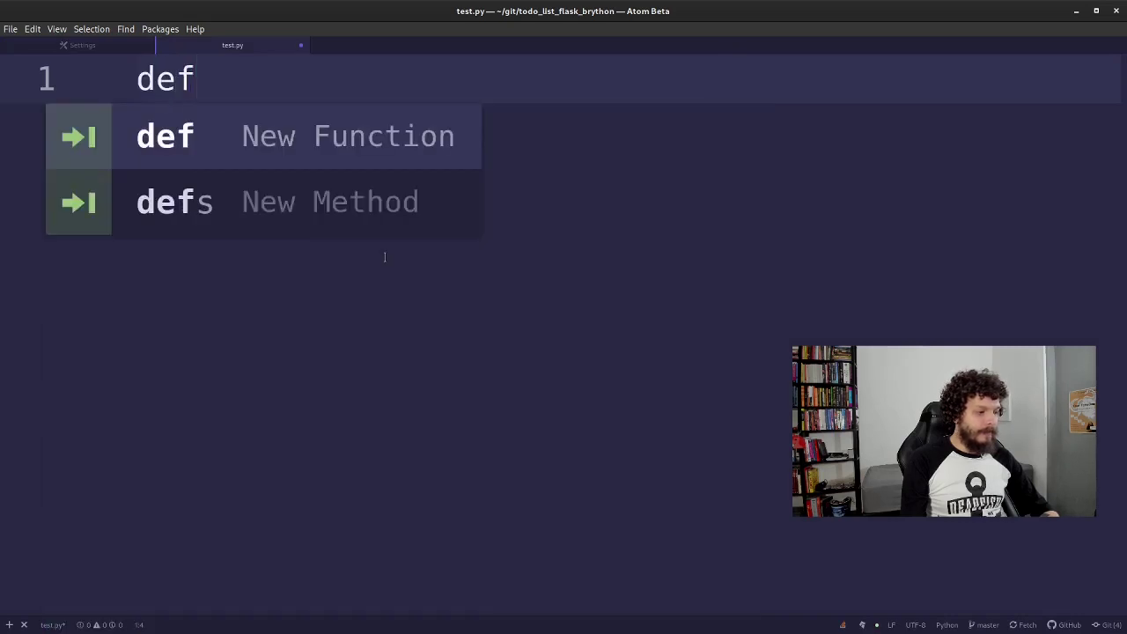
pyautogui.write(' xpto')
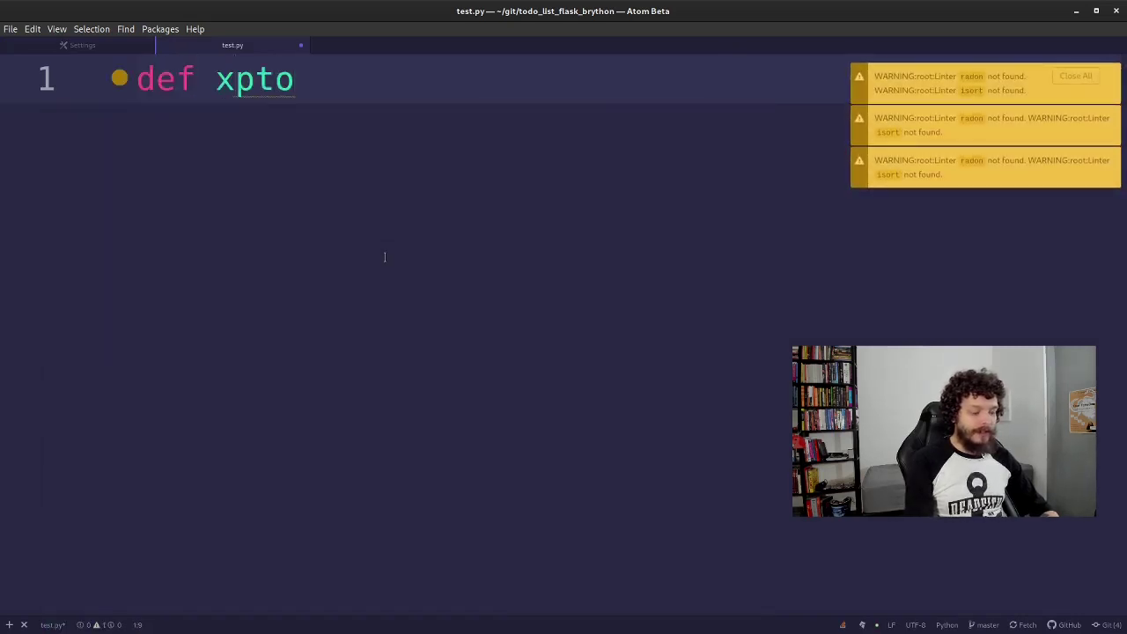
pyautogui.click(971, 79)
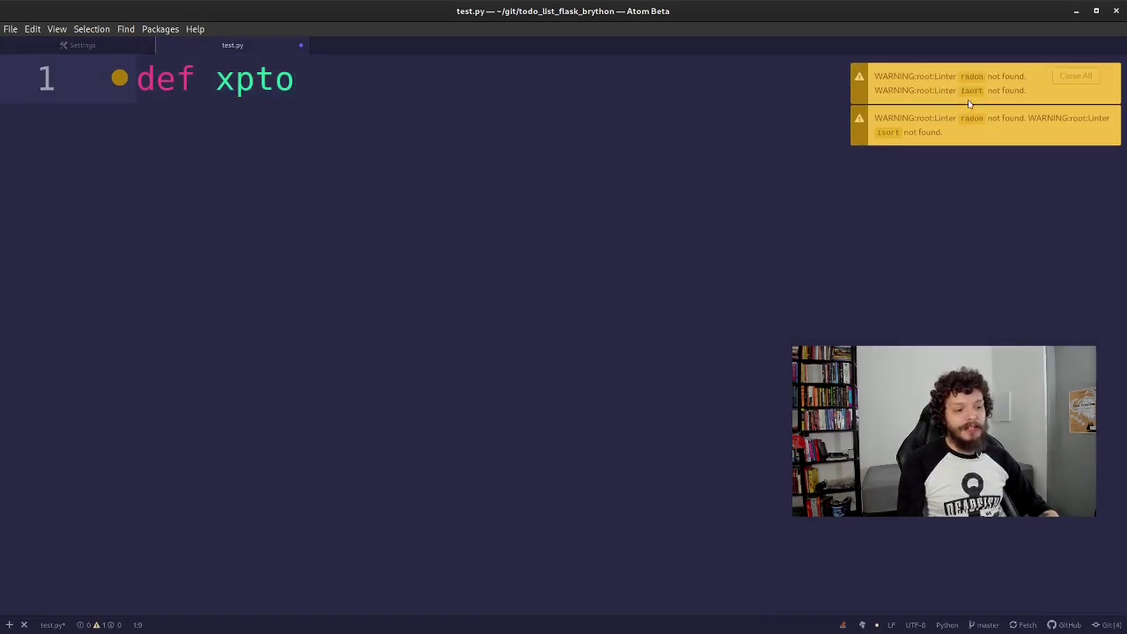
# Step: Switch to the terminal and install radon and isort with pip
pyautogui.hotkey('alt', 'Tab')
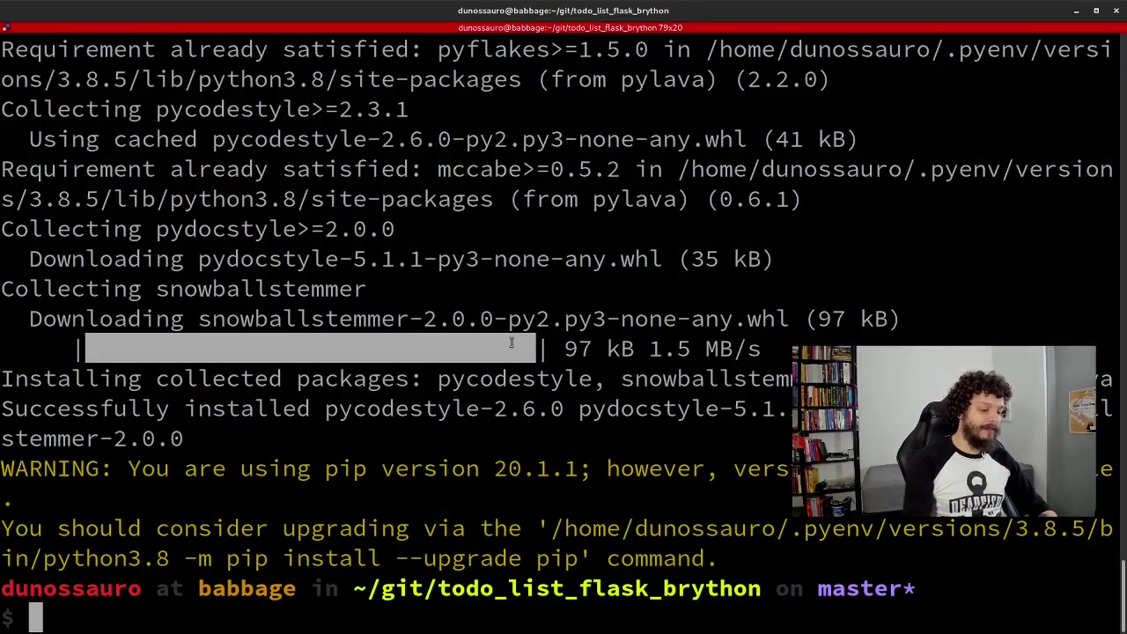
pyautogui.hotkey('ctrl', 'l')
pyautogui.write('pip install r')
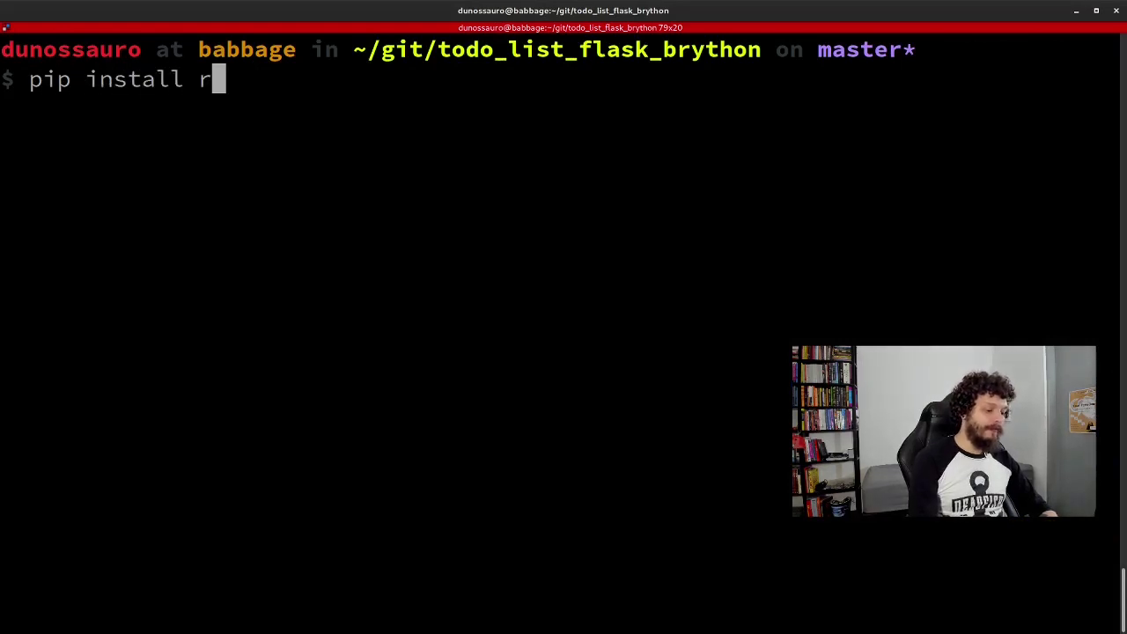
pyautogui.write('adon isort')
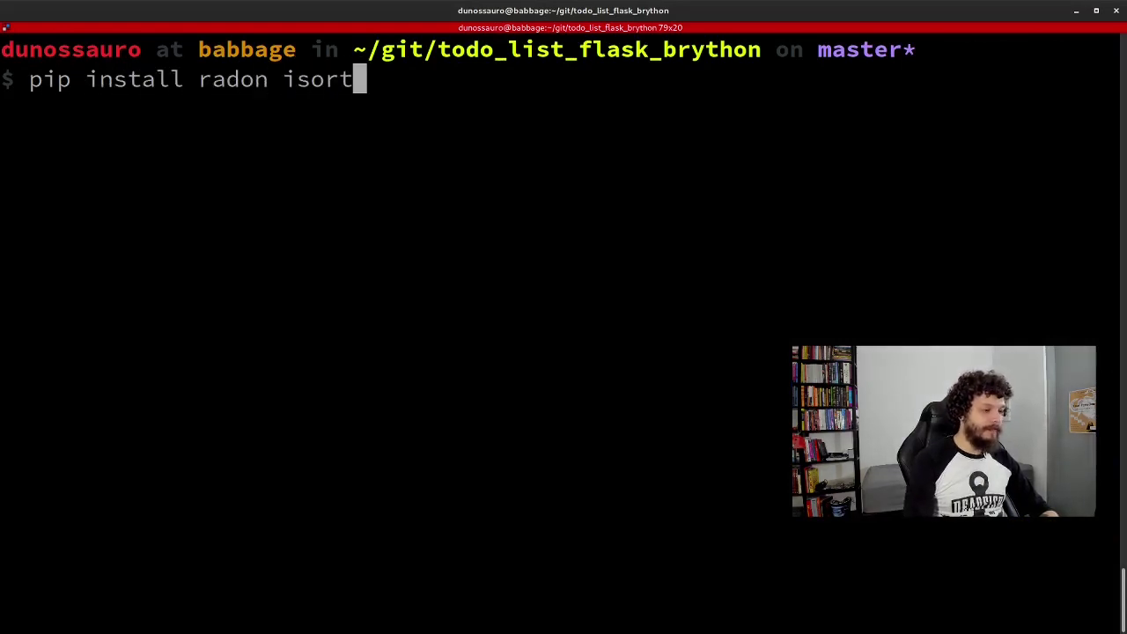
pyautogui.press('Return')
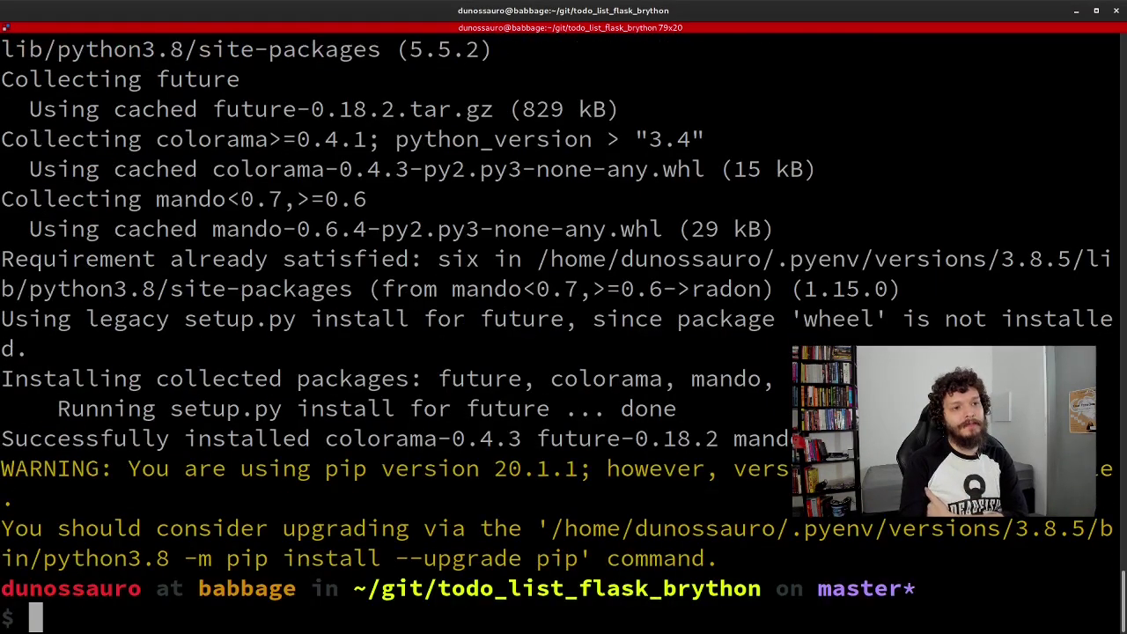
# Step: Switch back to Atom and examine the provider and description of the linter message for the empty test.py
pyautogui.hotkey('alt', 'Tab')
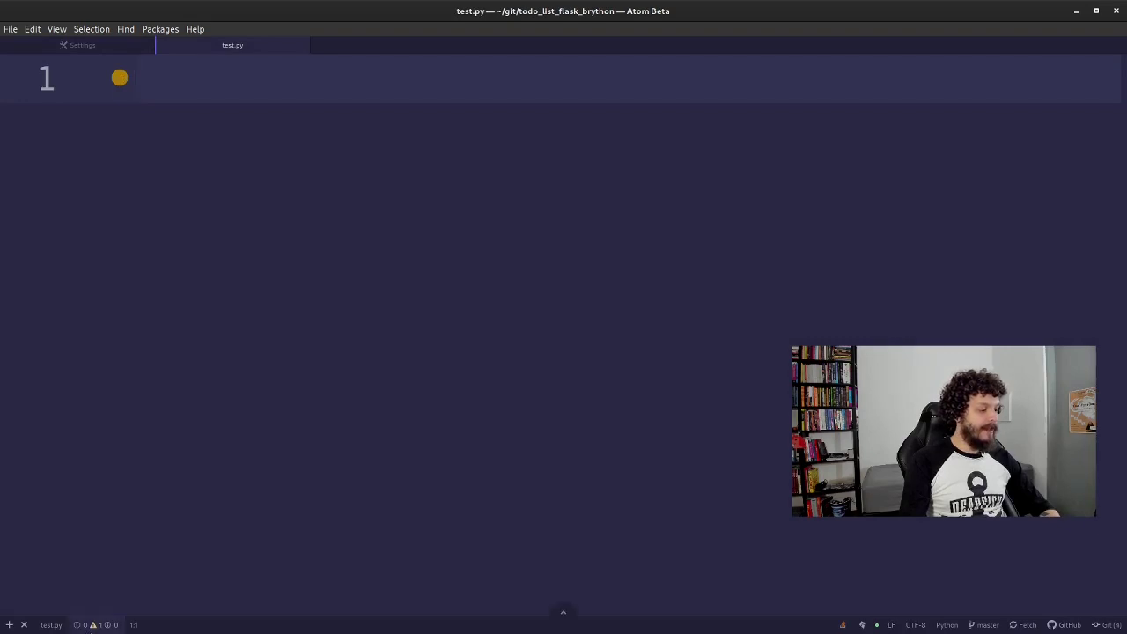
pyautogui.click(89, 626)
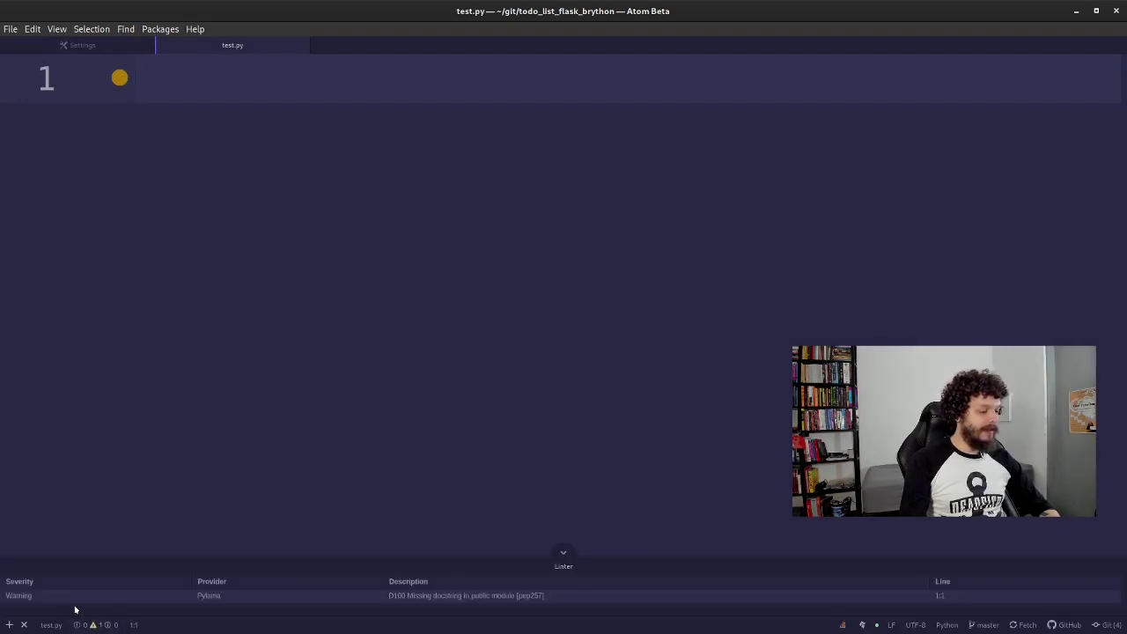
pyautogui.doubleClick(220, 597)
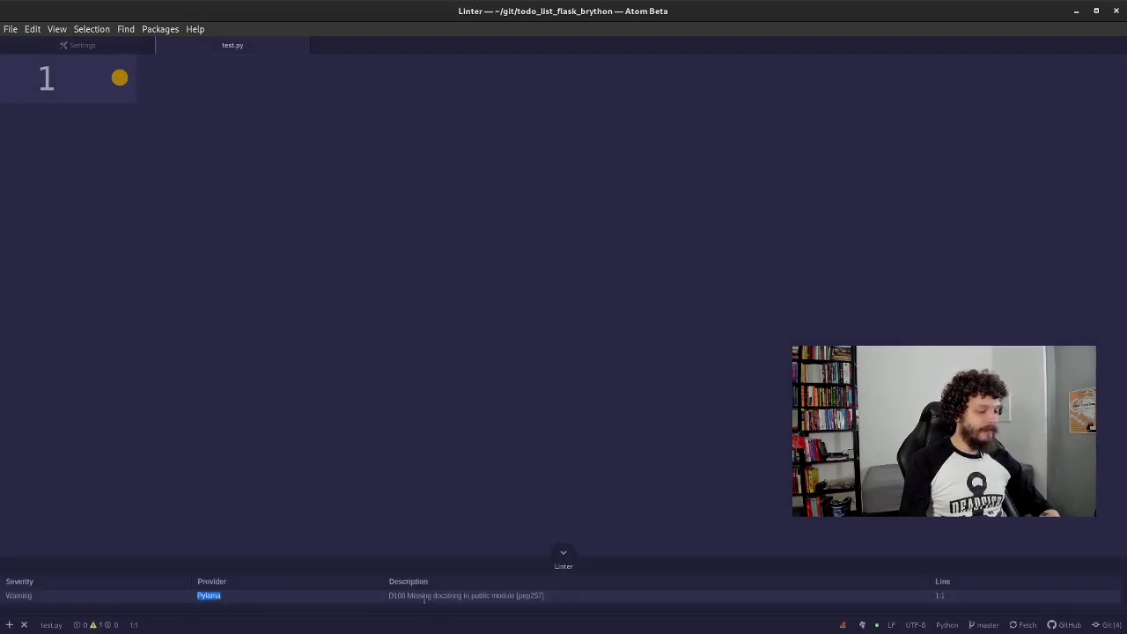
# Step: Write a triple-quoted module docstring in test.py reading "Arquivo de testes para mostrar o atom."
pyautogui.click(481, 549)
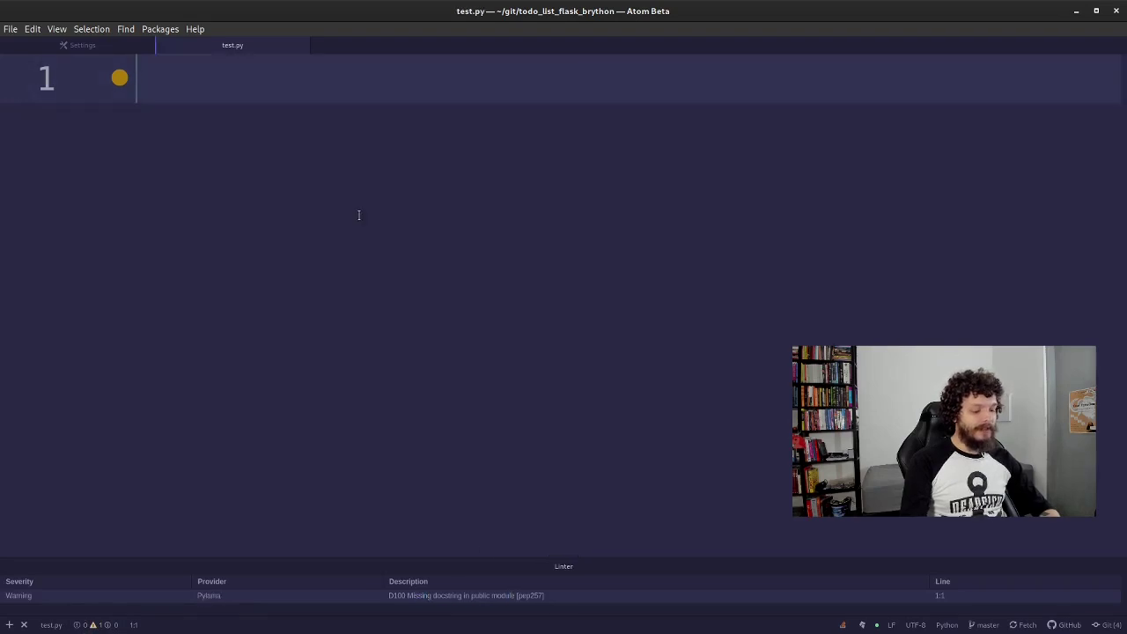
pyautogui.write('"""')
pyautogui.press('Return')
pyautogui.write('"')
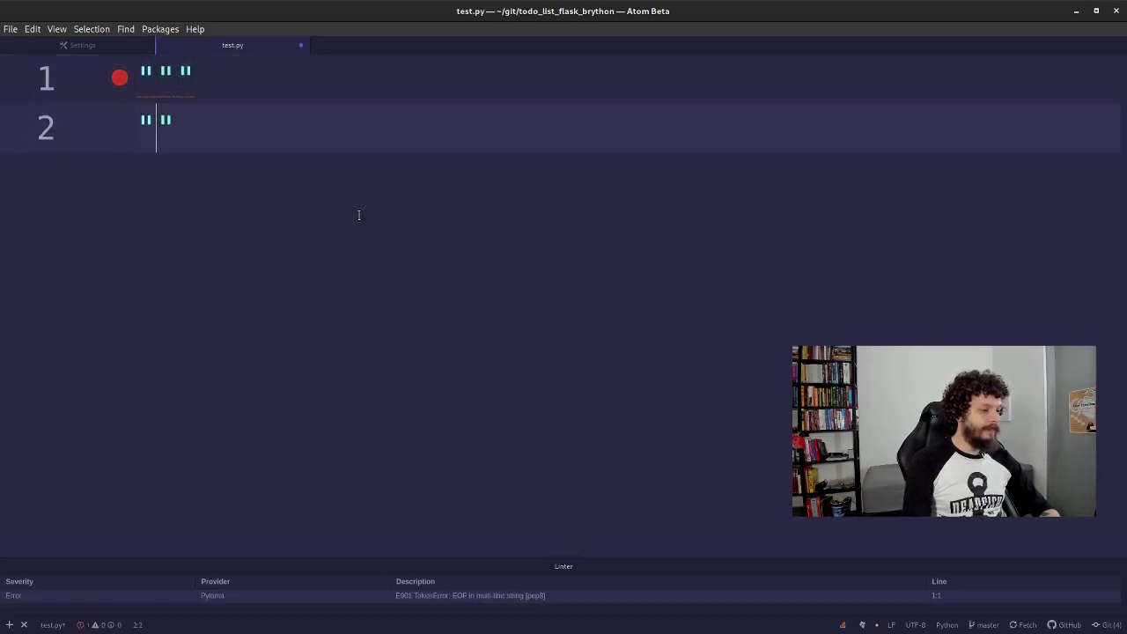
pyautogui.write('"')
pyautogui.hotkey('ctrl', 'shift', 'Return')
pyautogui.write('A')
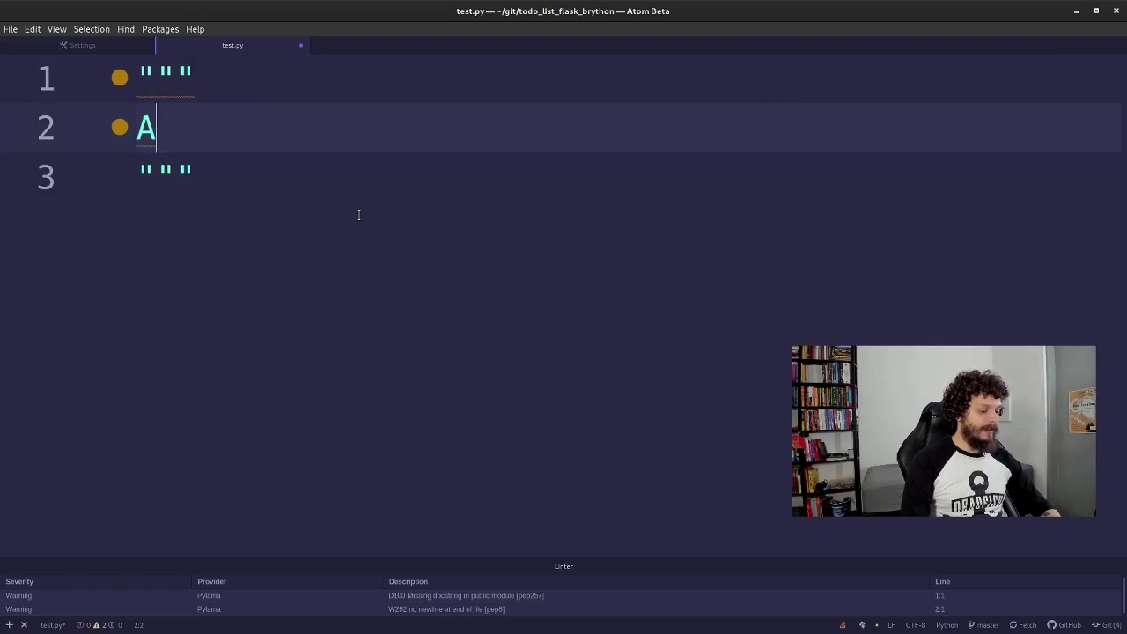
pyautogui.write('rquivo de teste')
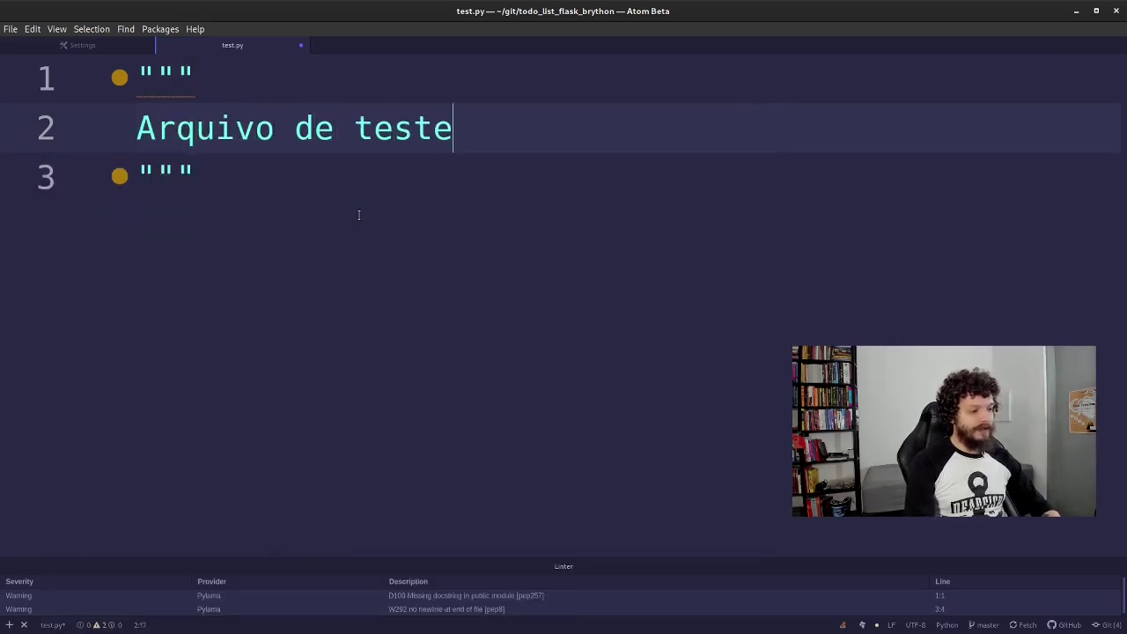
pyautogui.write('s para mos')
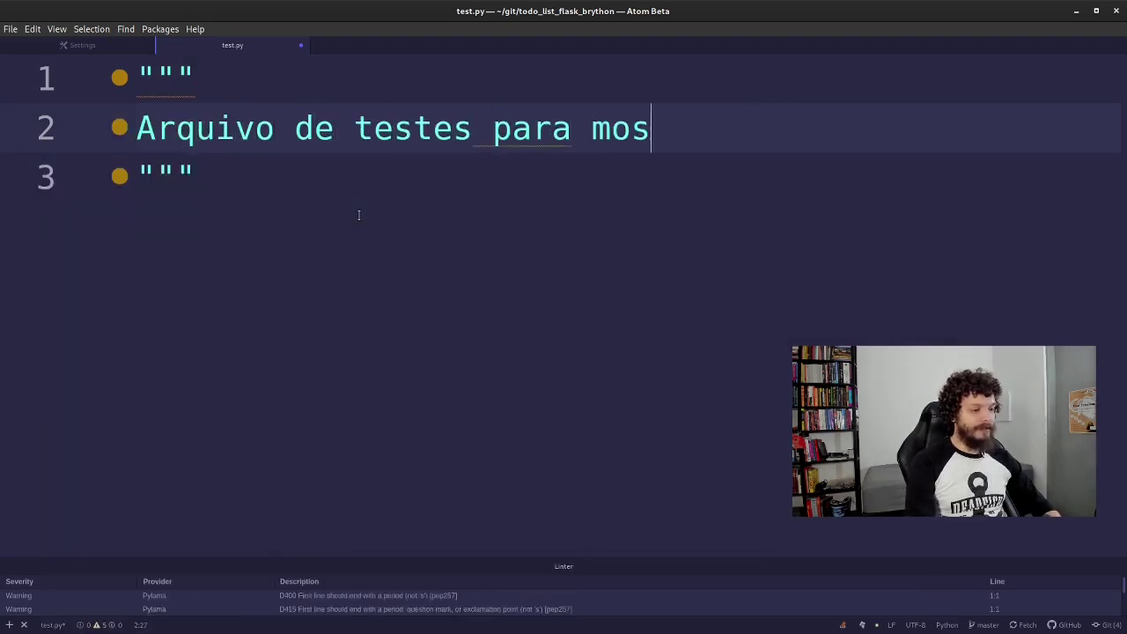
pyautogui.write('rar o')
pyautogui.press('BackSpace')
pyautogui.hotkey('ctrl', 'BackSpace')
pyautogui.hotkey('ctrl', 'BackSpace')
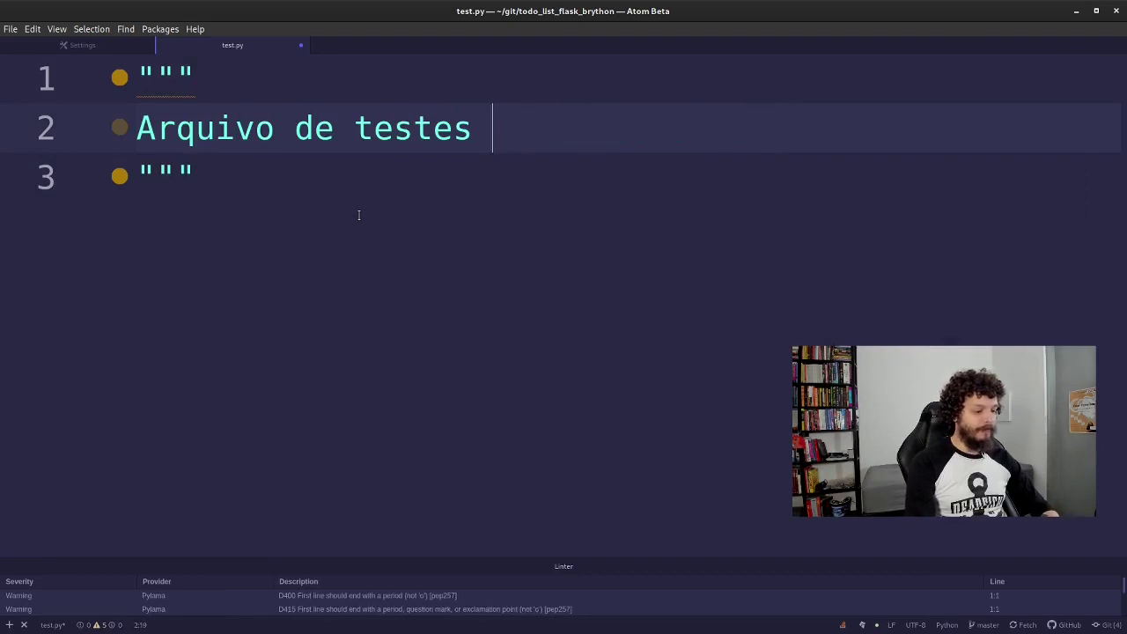
pyautogui.write('para mostrar o')
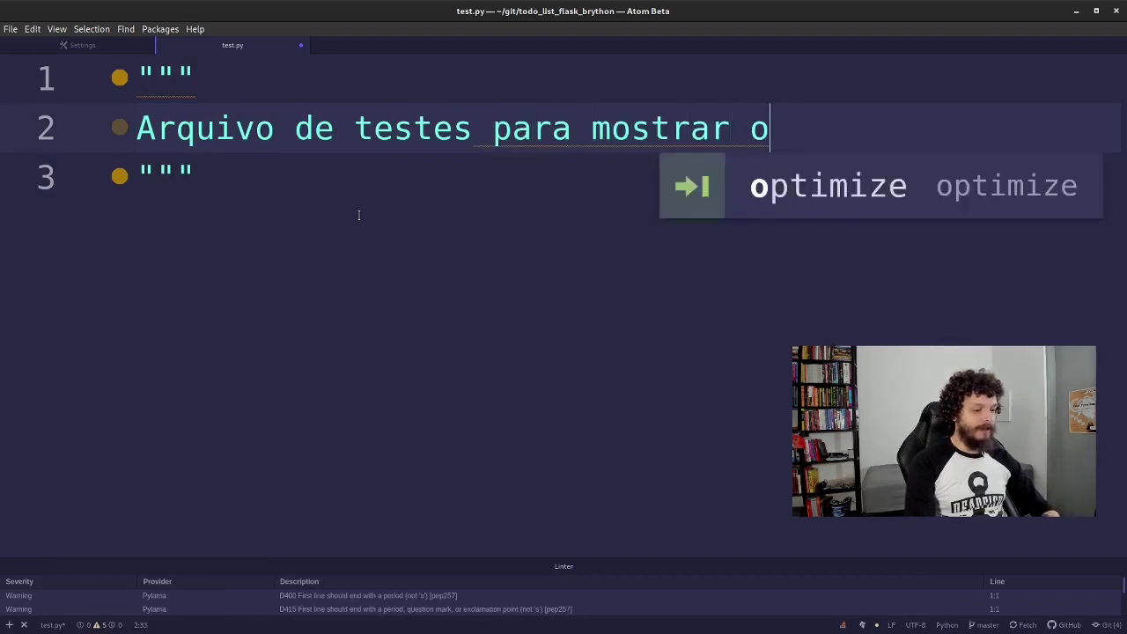
pyautogui.write(' atom.')
# Step: Join the docstring text and both sets of triple quotes onto line 1, and save test.py
pyautogui.press('Home')
pyautogui.press('BackSpace')
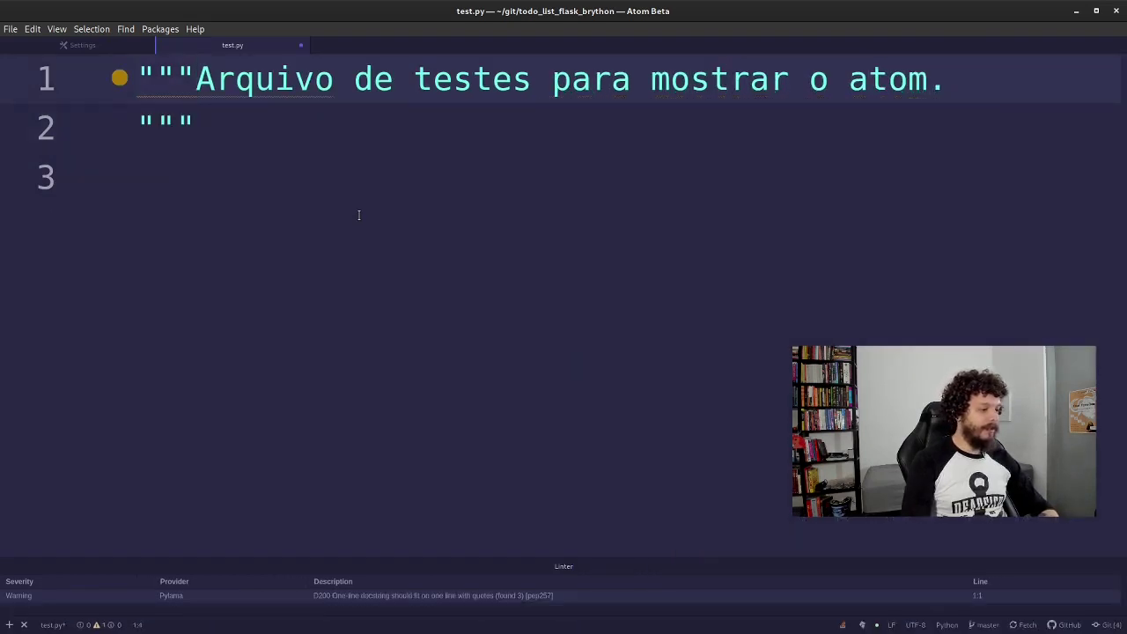
pyautogui.press('Down')
pyautogui.press('Home')
pyautogui.press('BackSpace')
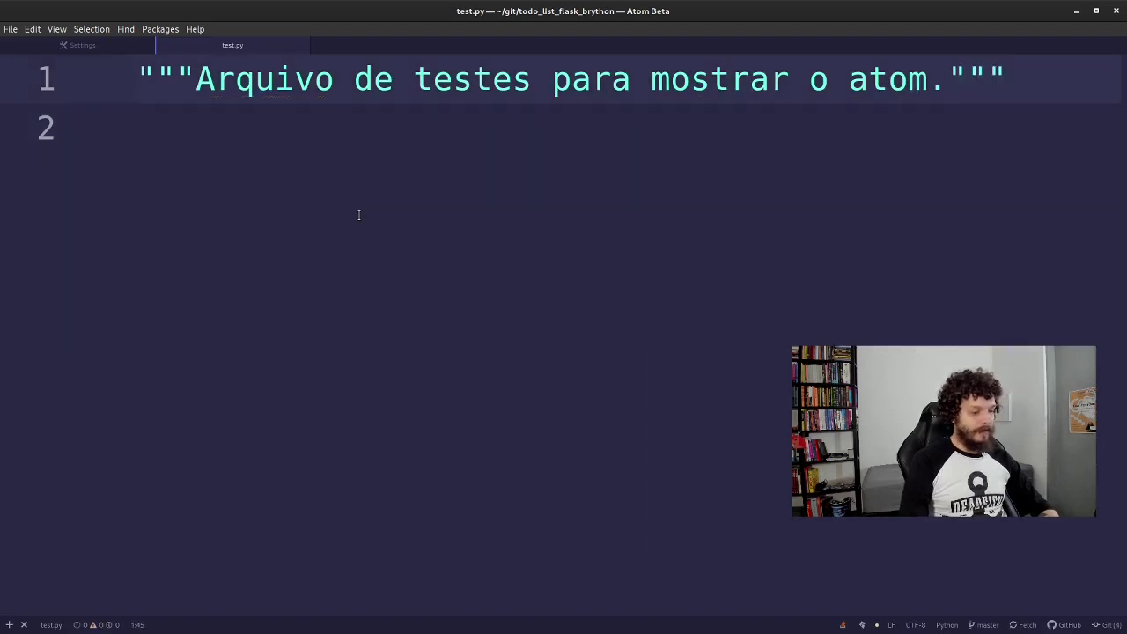
# Step: Define a function xpto() with an ellipsis (...) as its body below the docstring in test.py
pyautogui.press('End')
pyautogui.press('Return')
pyautogui.press('Return')
pyautogui.write('def ')
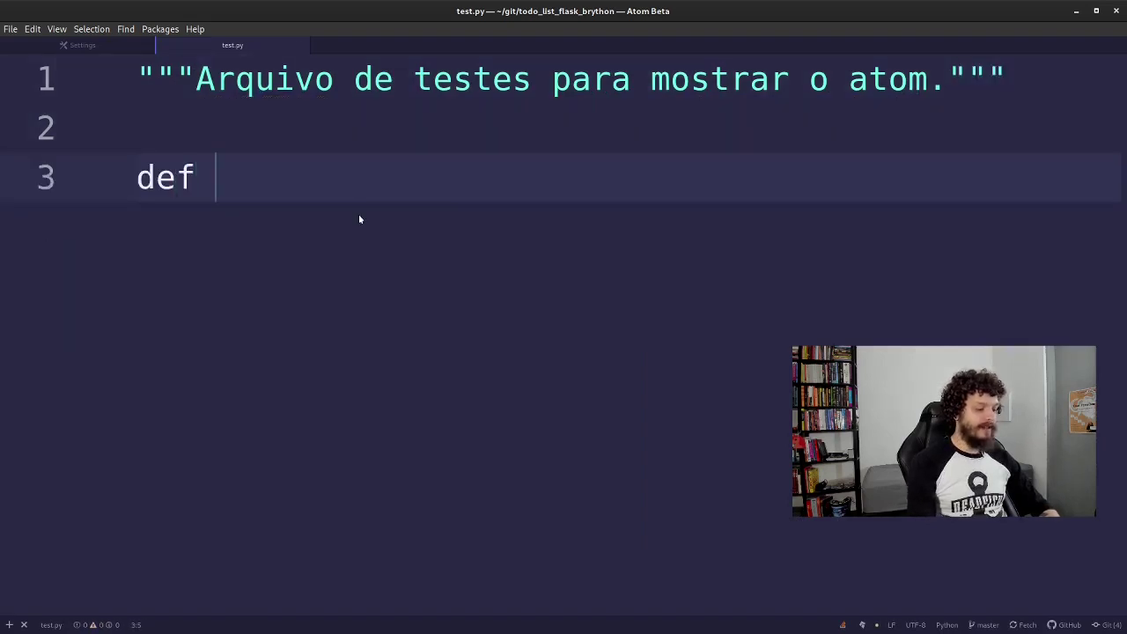
pyautogui.write('xpto():')
pyautogui.press('Return')
pyautogui.write(',.')
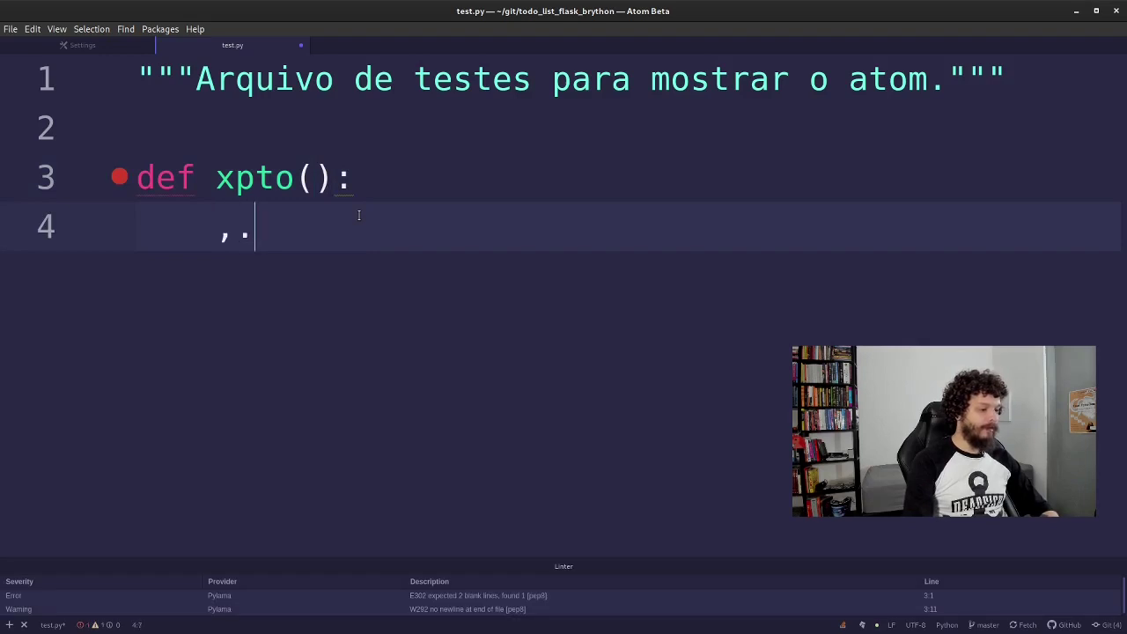
pyautogui.press('BackSpace')
pyautogui.press('BackSpace')
pyautogui.write('...')
pyautogui.press('Return')
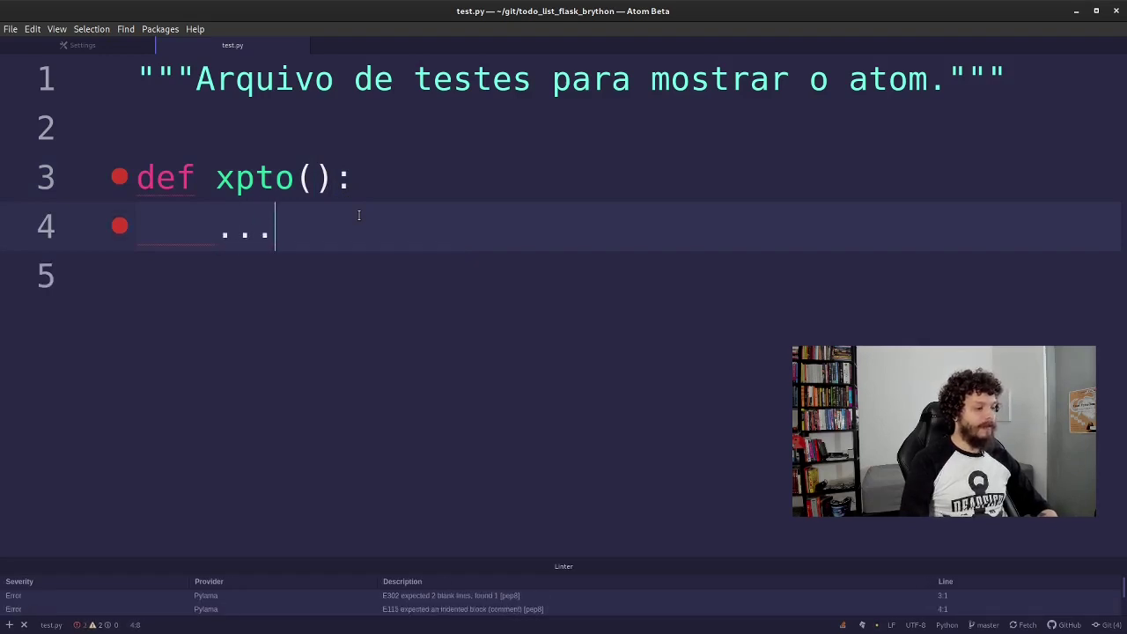
pyautogui.press('Return')
# Step: Check the linter messages on def xpto, add a second blank line above the function, and save test.py
pyautogui.click(146, 178)
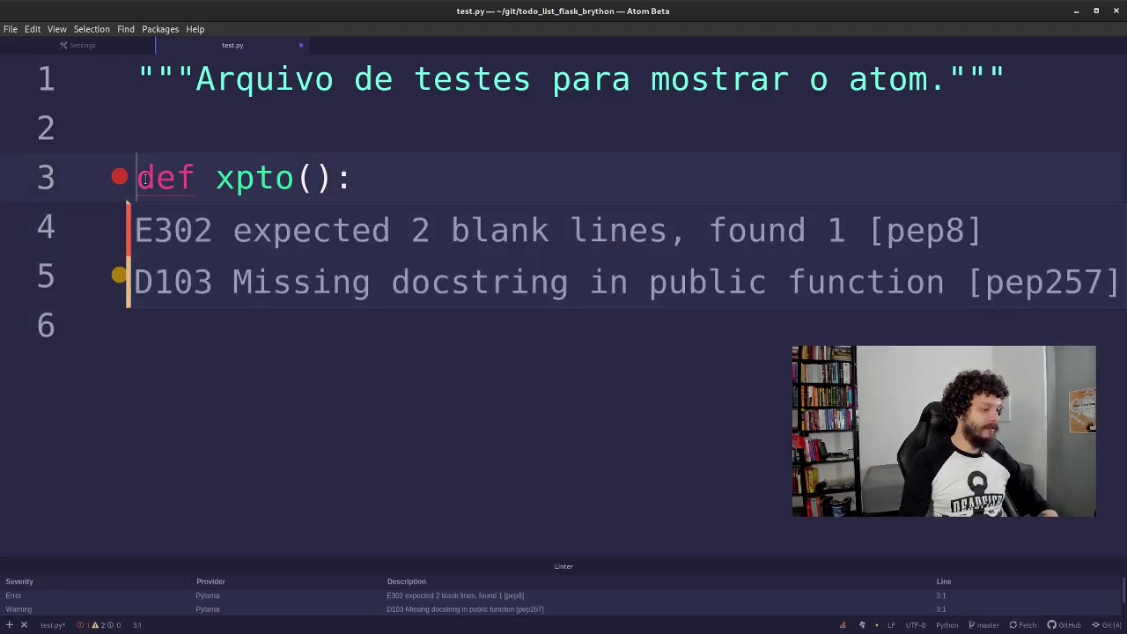
pyautogui.hotkey('ctrl', 'space')
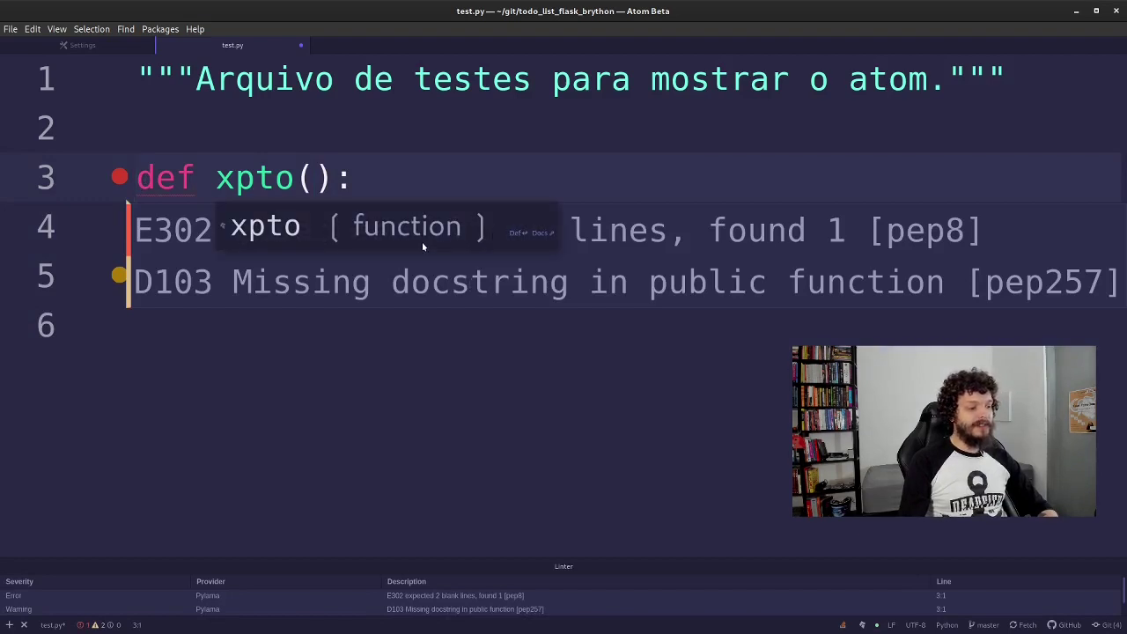
pyautogui.click(190, 109)
pyautogui.press('Return')
pyautogui.hotkey('ctrl', 's')
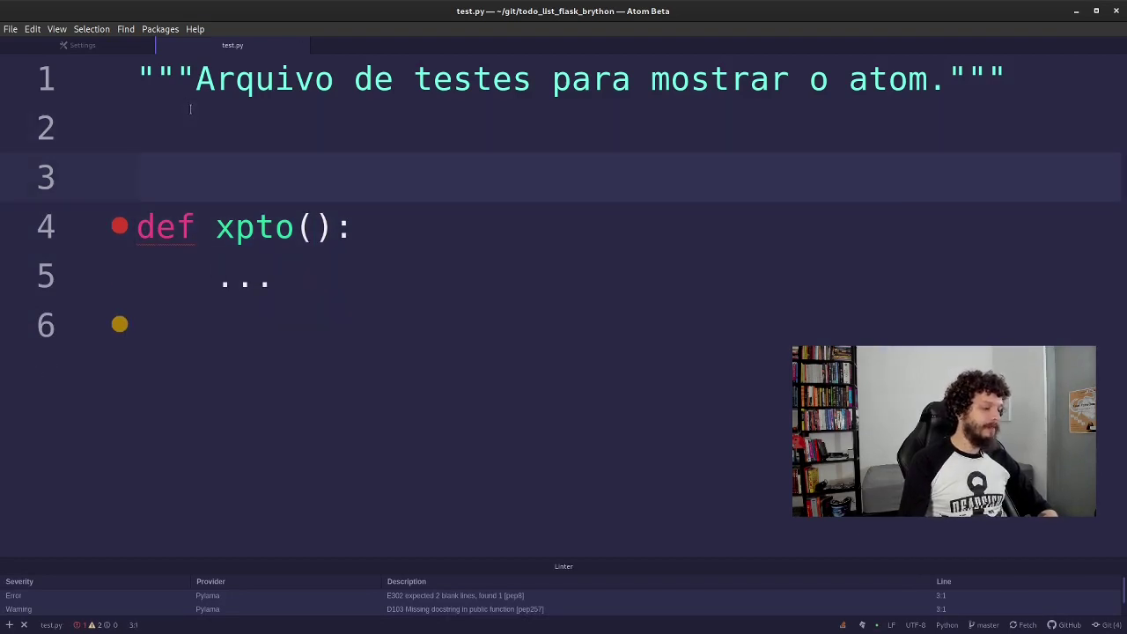
pyautogui.click(162, 215)
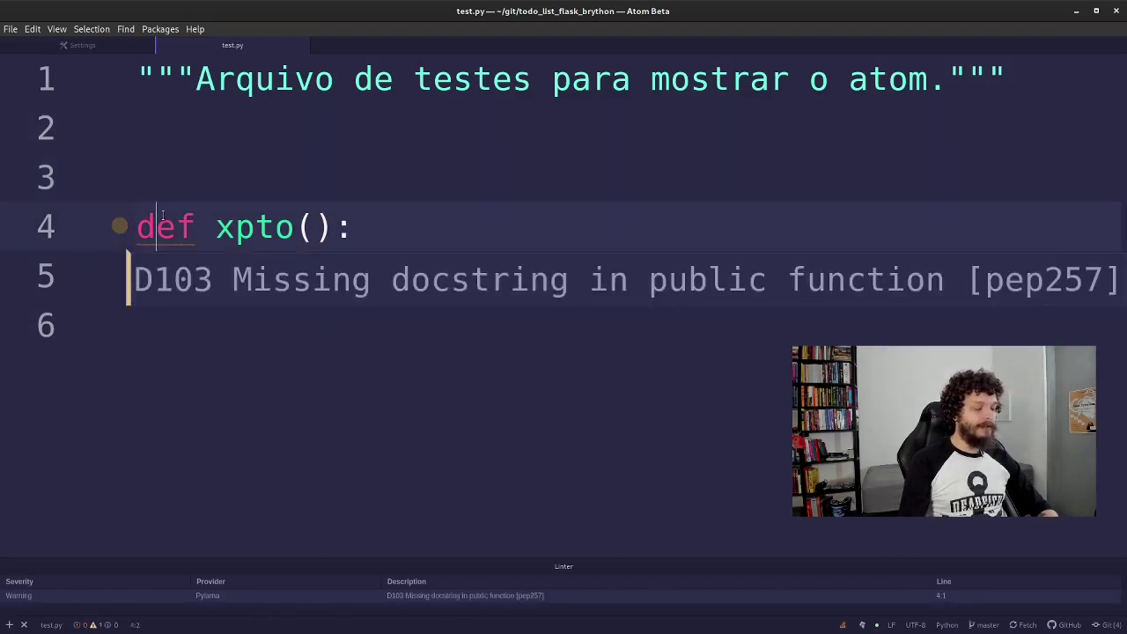
# Step: Collapse the linter message list and delete everything in test.py
pyautogui.click(538, 537)
pyautogui.click(568, 553)
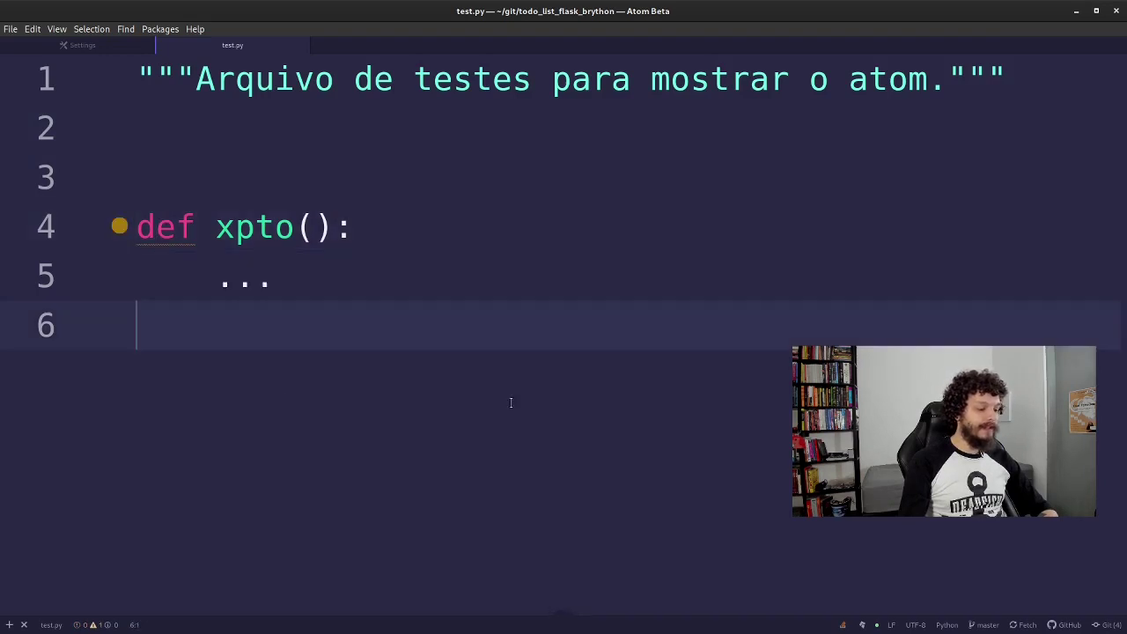
pyautogui.hotkey('ctrl', 'a')
pyautogui.press('BackSpace')
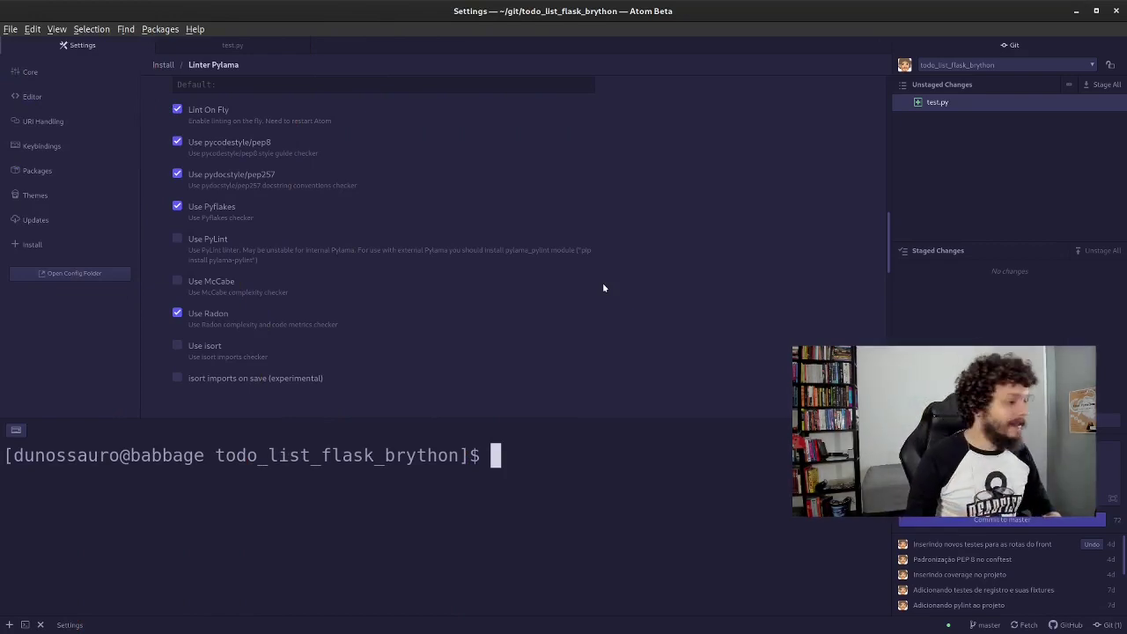
# Step: Search the installable themes for icons and look through the listed packages
pyautogui.click(36, 244)
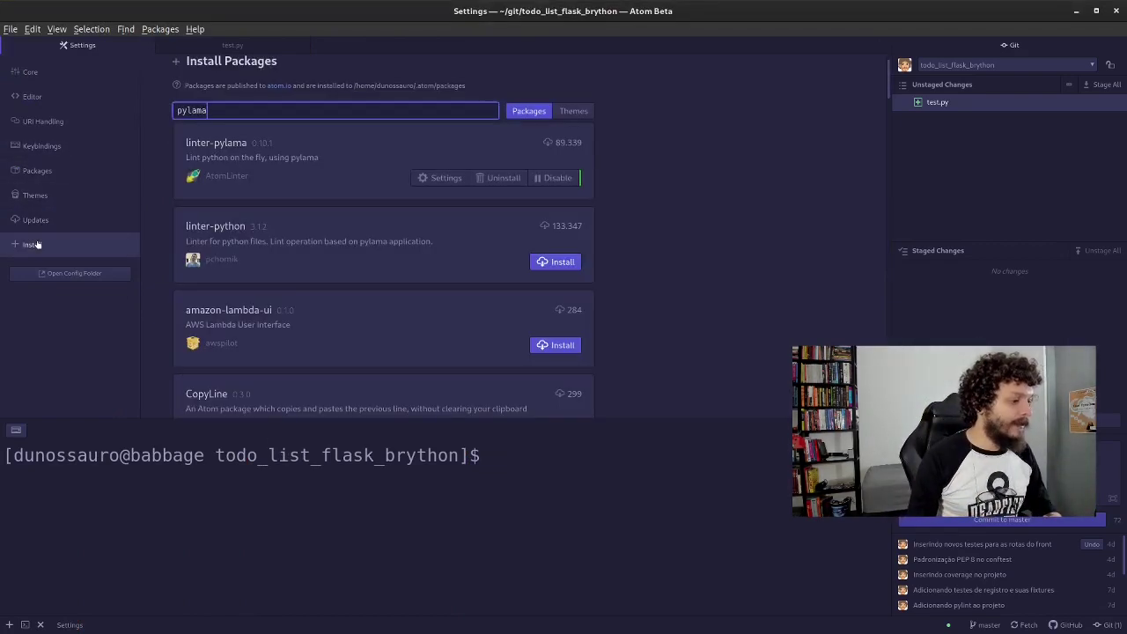
pyautogui.click(265, 104)
pyautogui.write('fla')
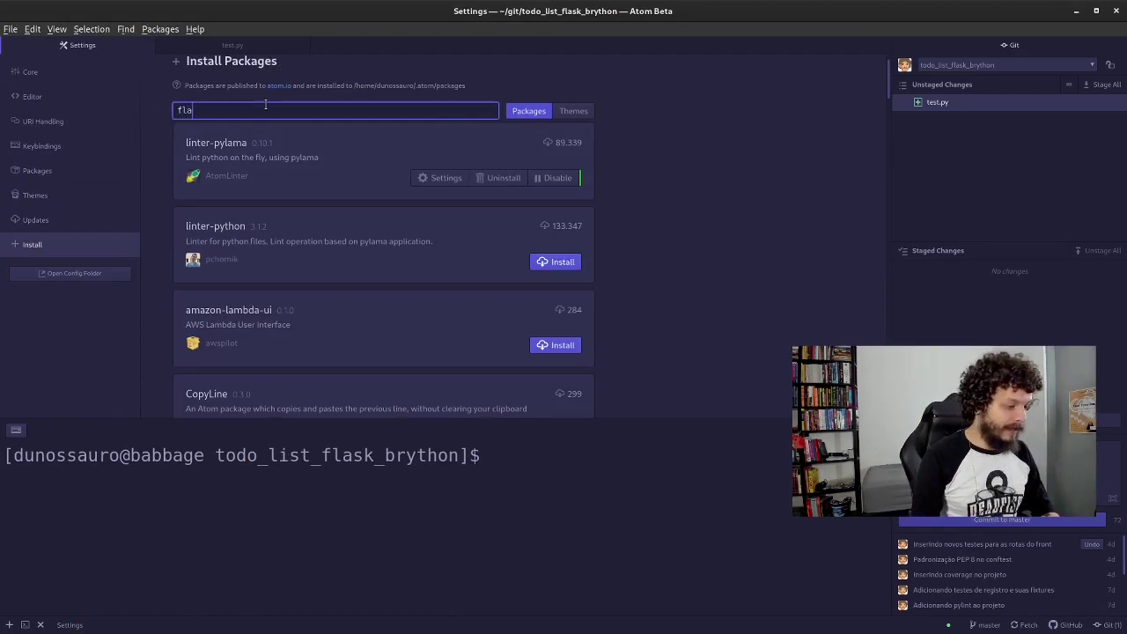
pyautogui.write('t')
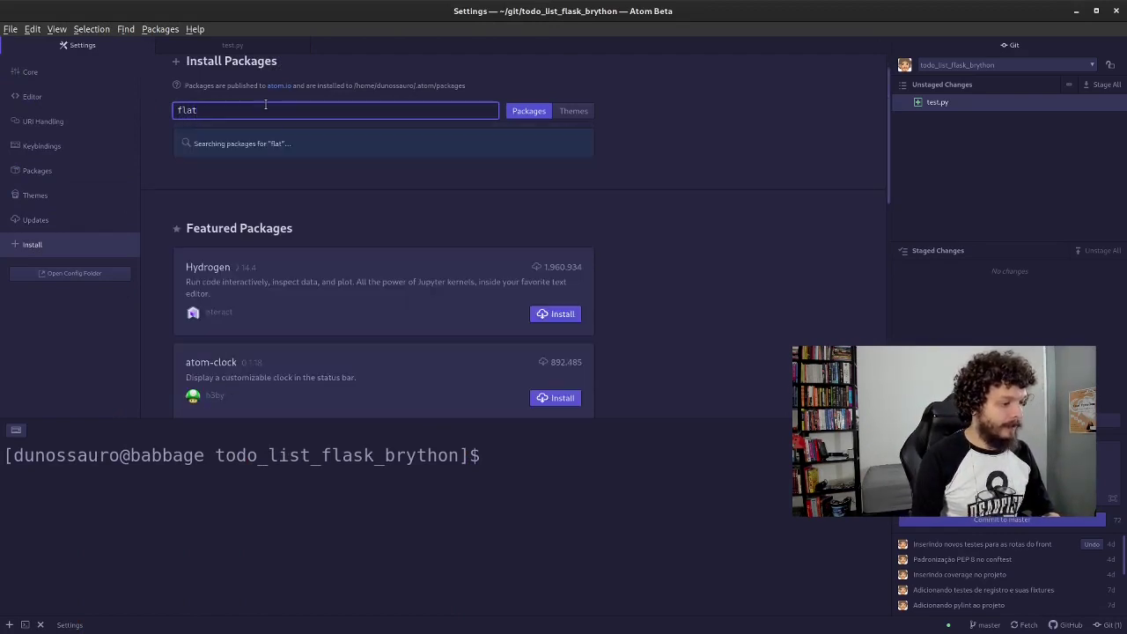
pyautogui.hotkey('ctrl', 'a')
pyautogui.press('BackSpace')
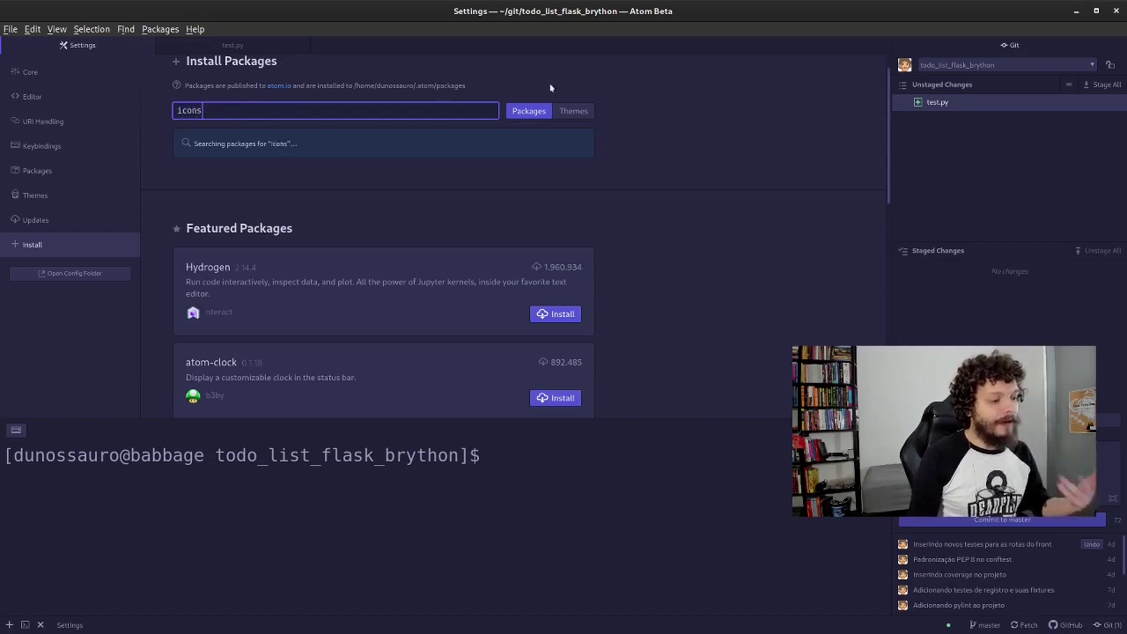
pyautogui.click(573, 110)
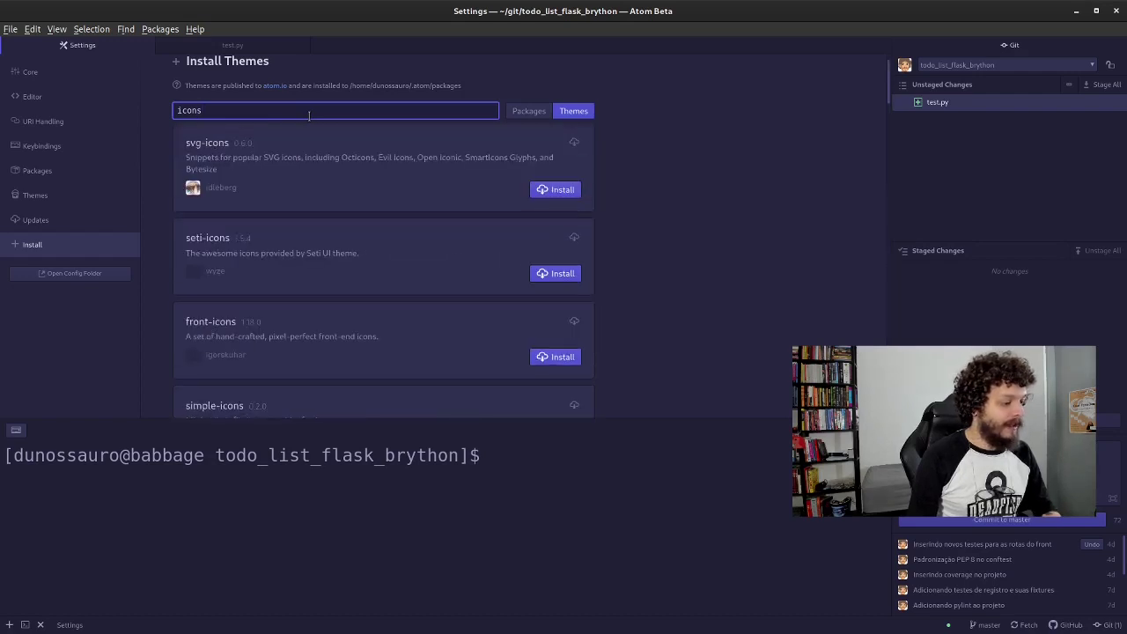
pyautogui.scroll(-2, 297, 250)
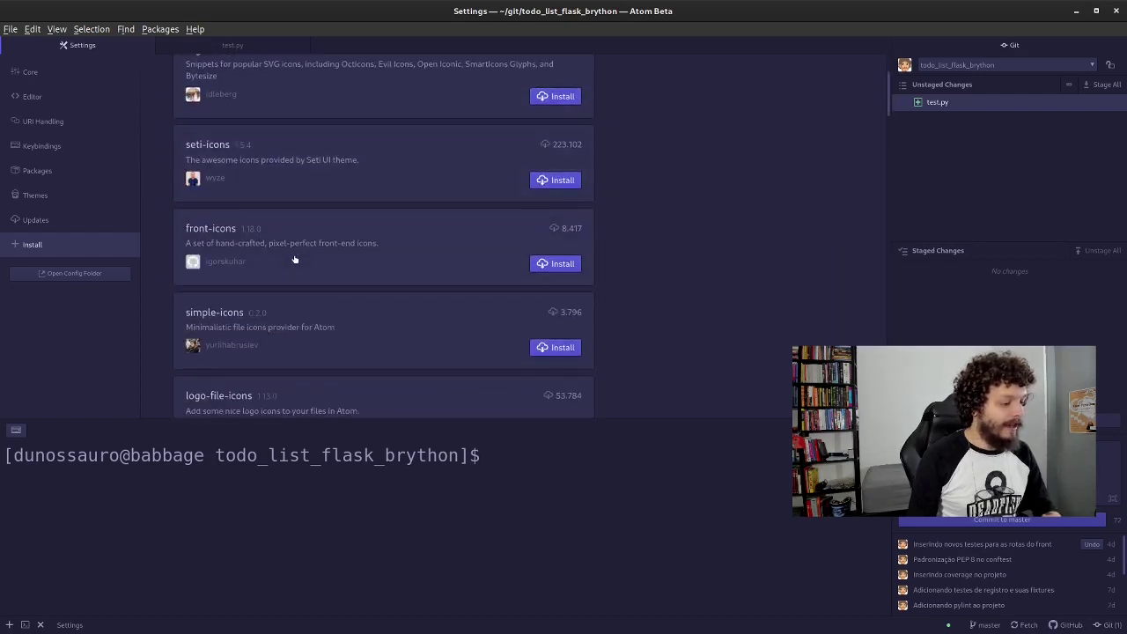
pyautogui.scroll(-7, 294, 259)
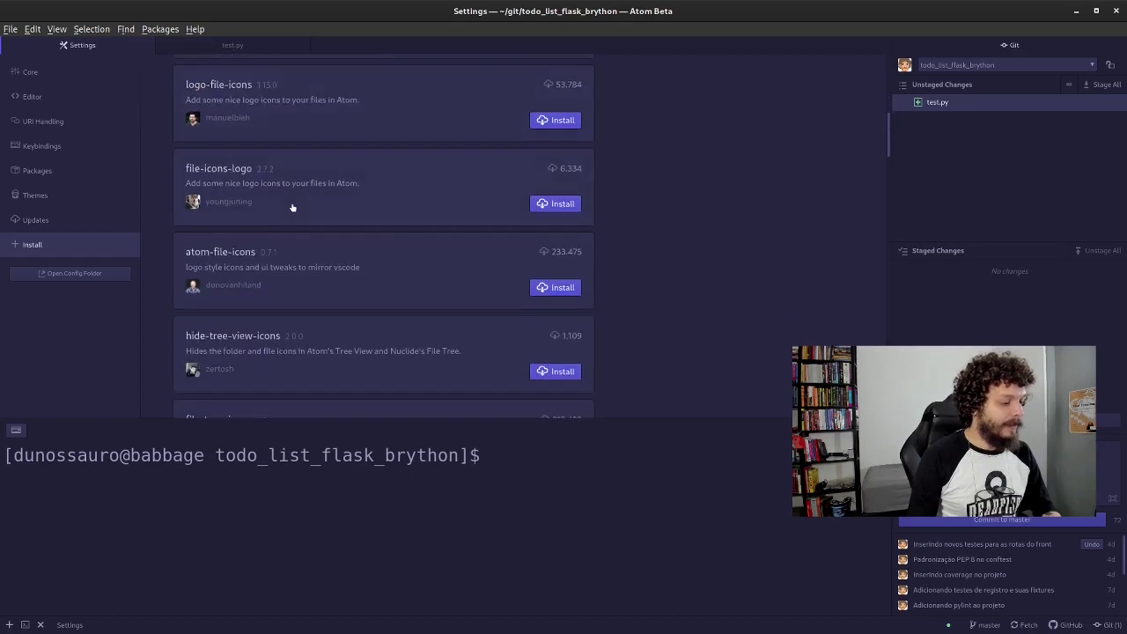
pyautogui.scroll(9, 292, 207)
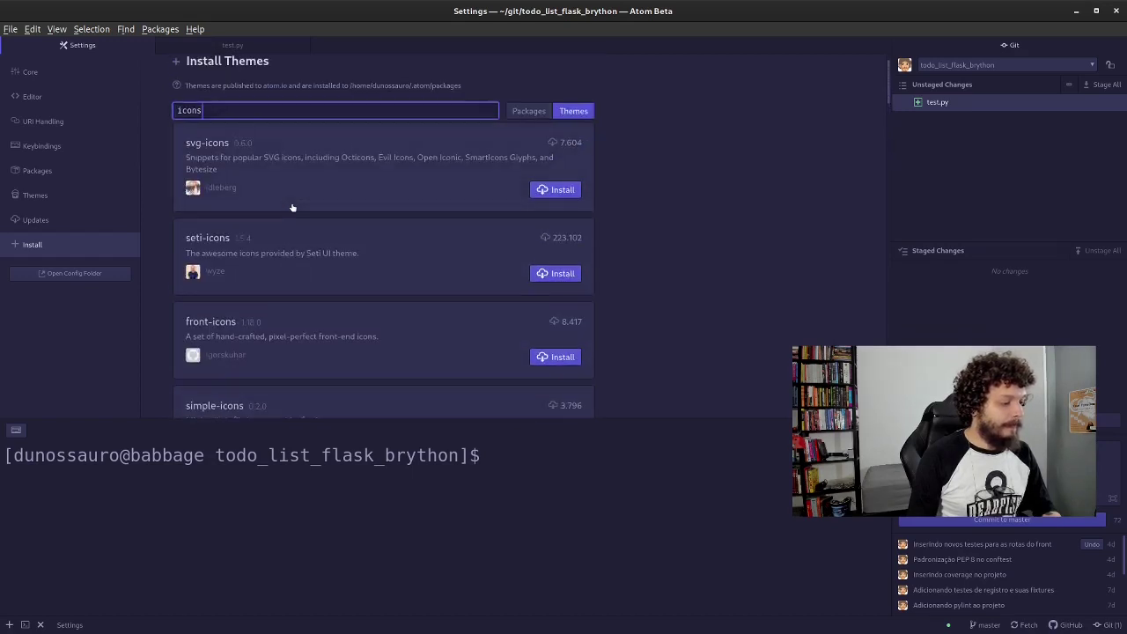
# Step: Open the front-icons package page and examine its icon preview, hiding the embedded terminal for more room
pyautogui.click(320, 317)
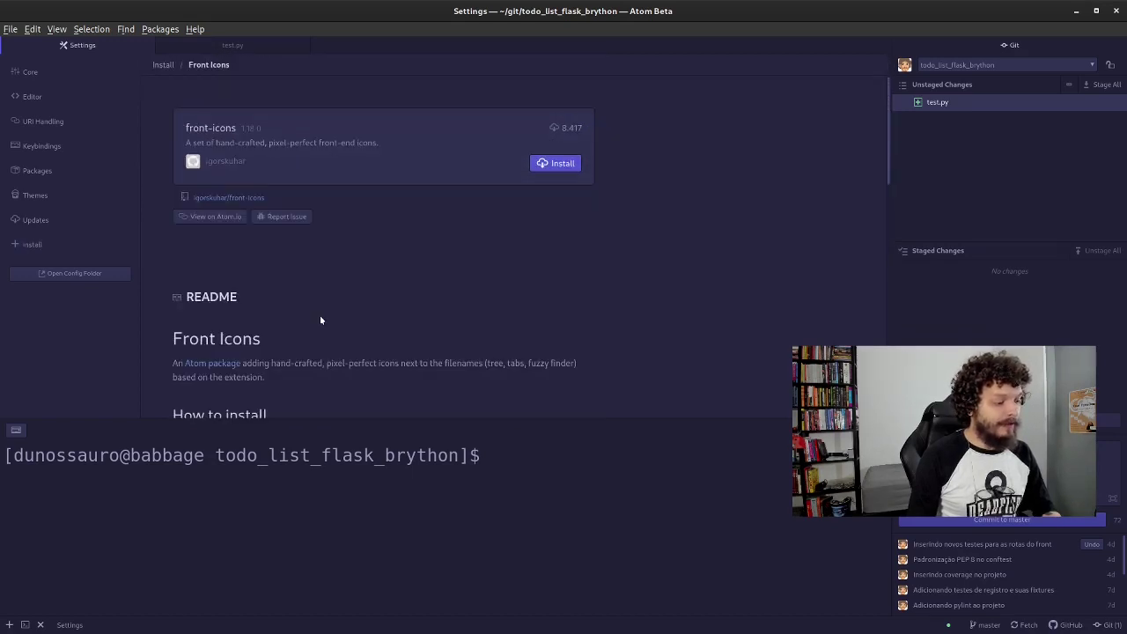
pyautogui.scroll(-9, 349, 242)
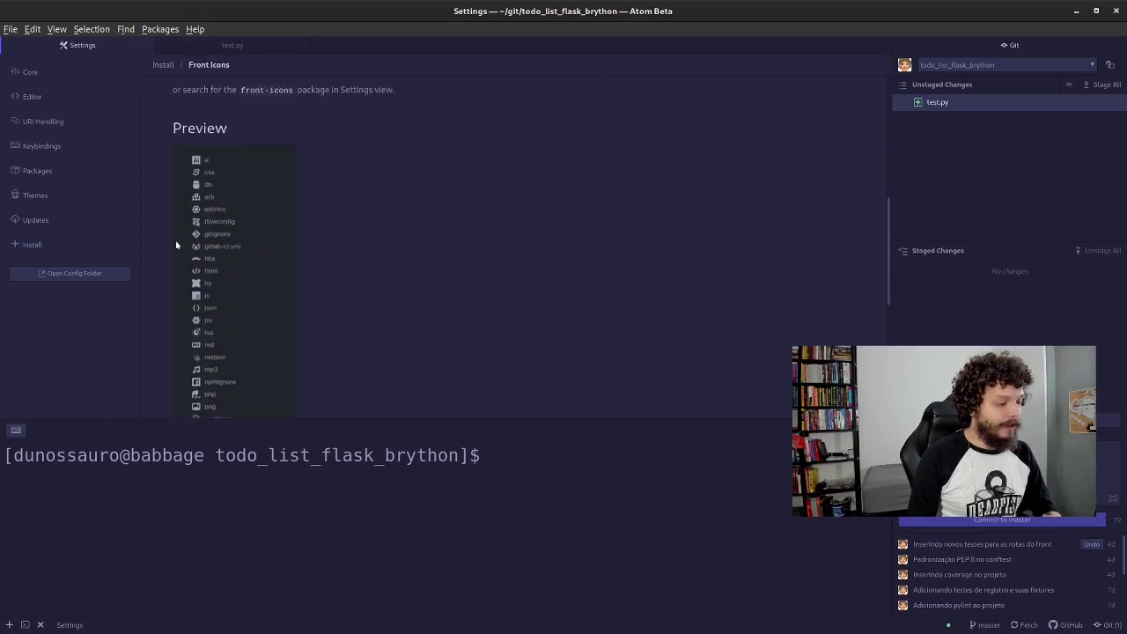
pyautogui.scroll(-4, 227, 240)
pyautogui.scroll(6, 227, 240)
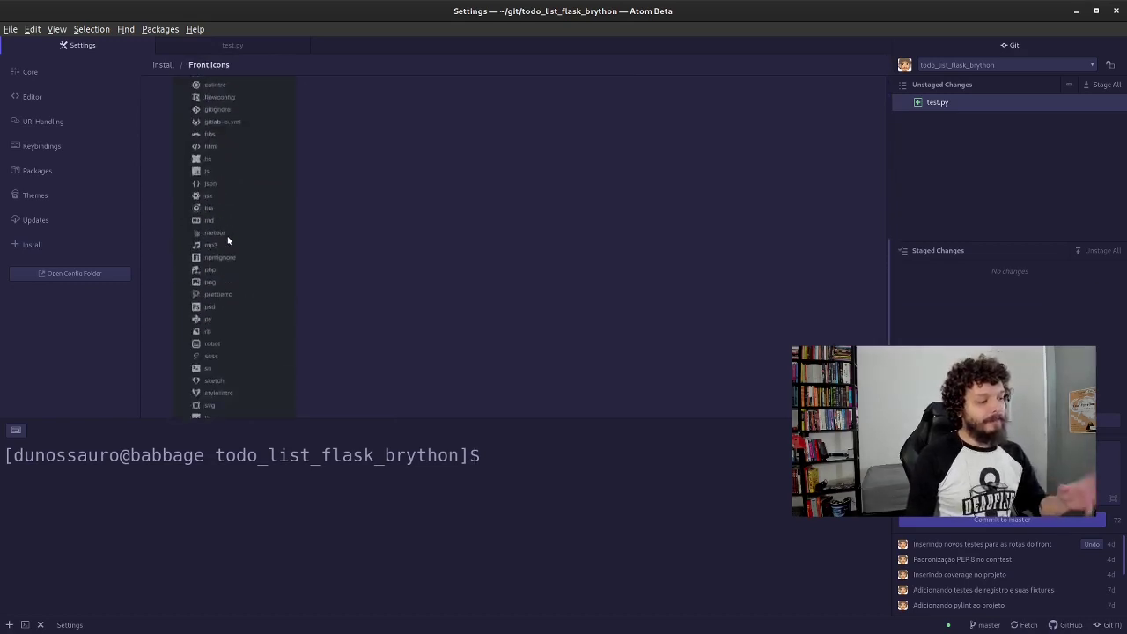
pyautogui.click(466, 561)
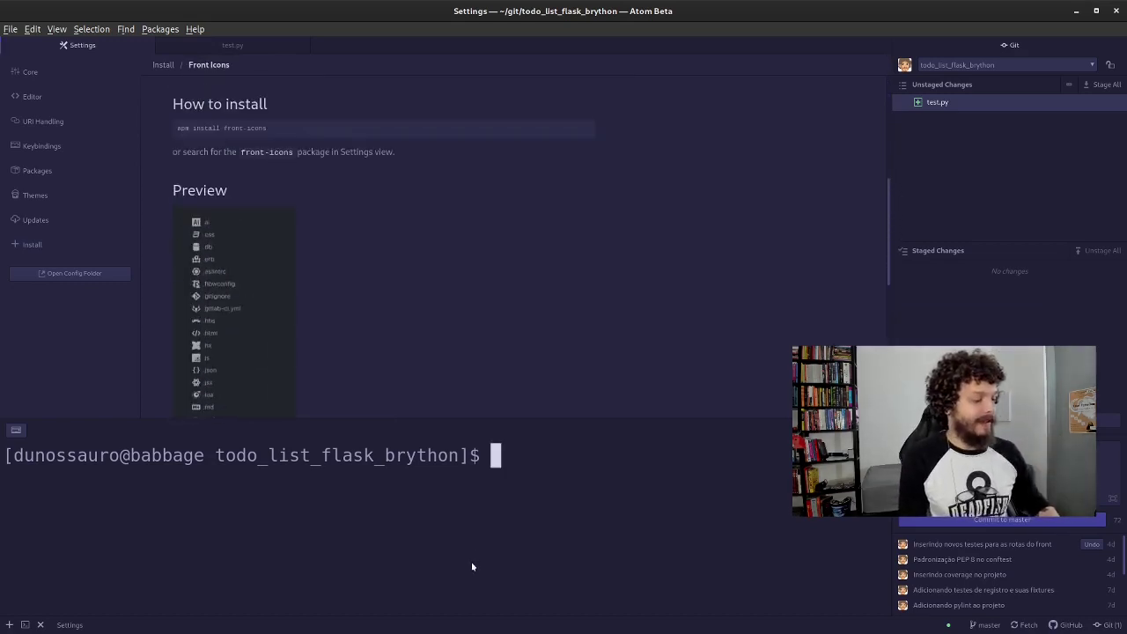
pyautogui.hotkey('ctrl', '`')
pyautogui.scroll(-2, 285, 251)
pyautogui.scroll(4, 239, 158)
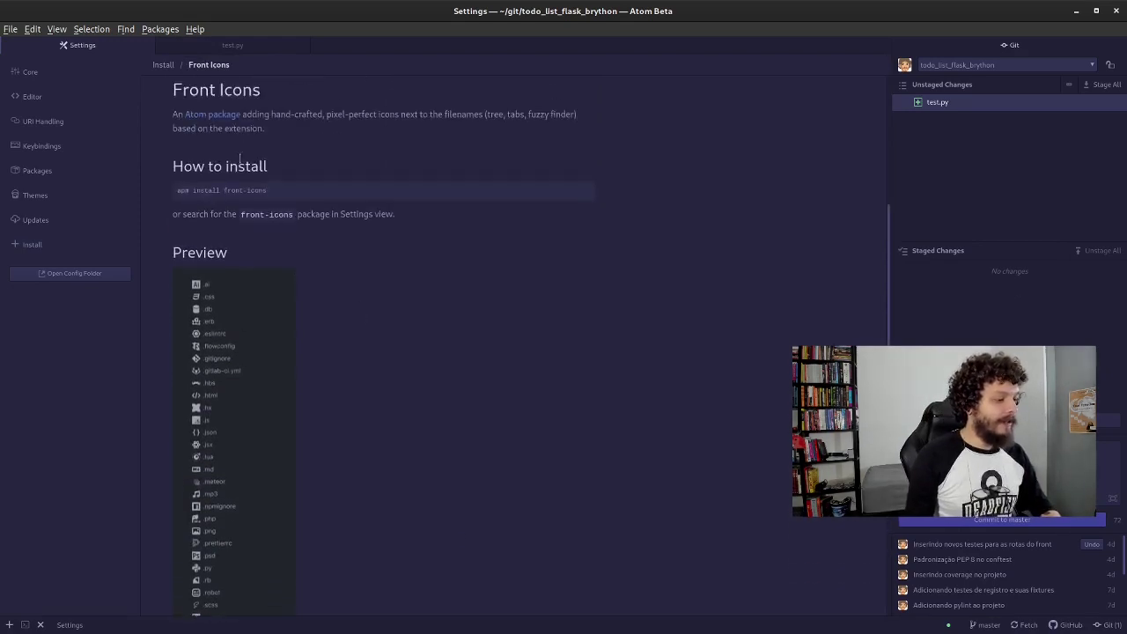
# Step: Return to the icon package results and examine the simple-icons page and its screenshot
pyautogui.click(165, 66)
pyautogui.scroll(-4, 368, 263)
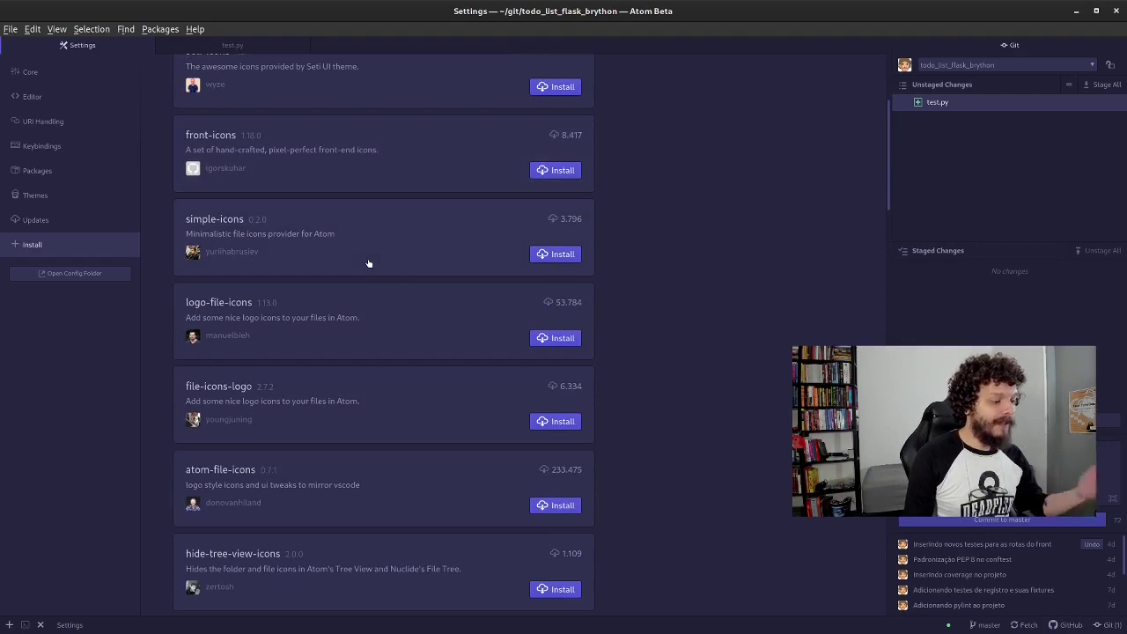
pyautogui.click(369, 257)
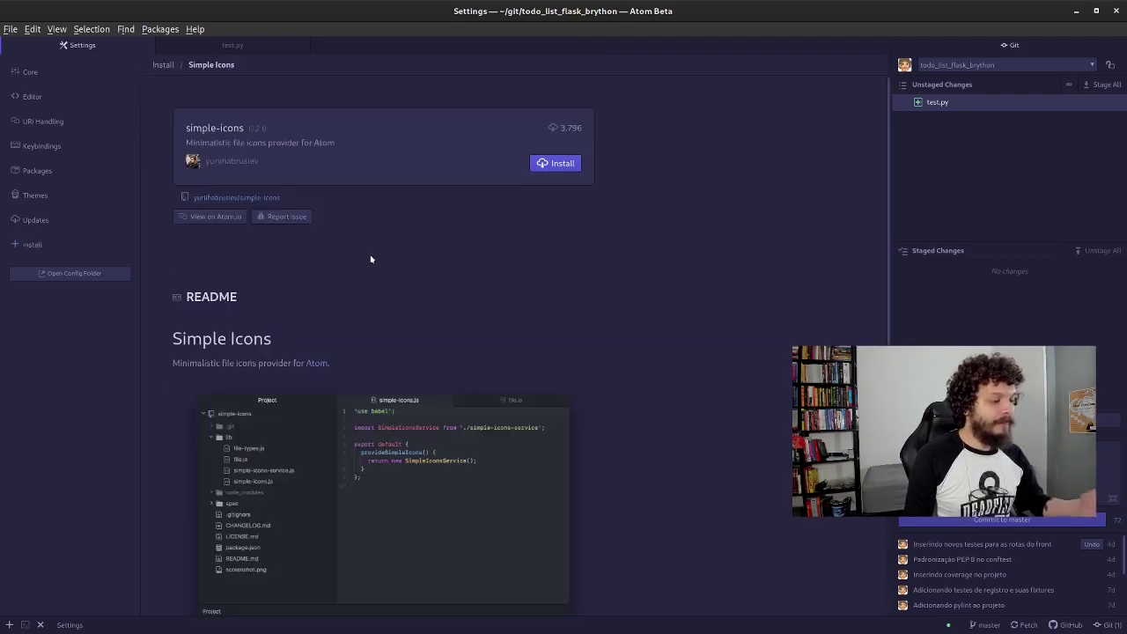
pyautogui.scroll(-2, 564, 334)
pyautogui.scroll(2, 276, 361)
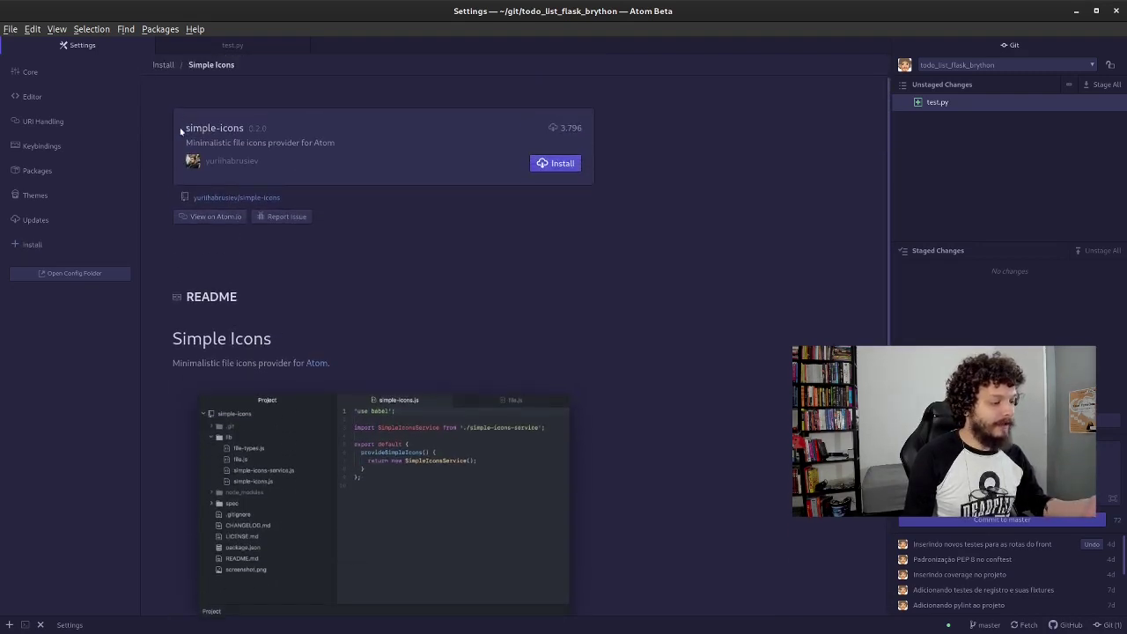
# Step: Return to the icon package results and examine the atom-icons page and its README
pyautogui.click(163, 65)
pyautogui.scroll(-6, 364, 372)
pyautogui.scroll(-7, 362, 373)
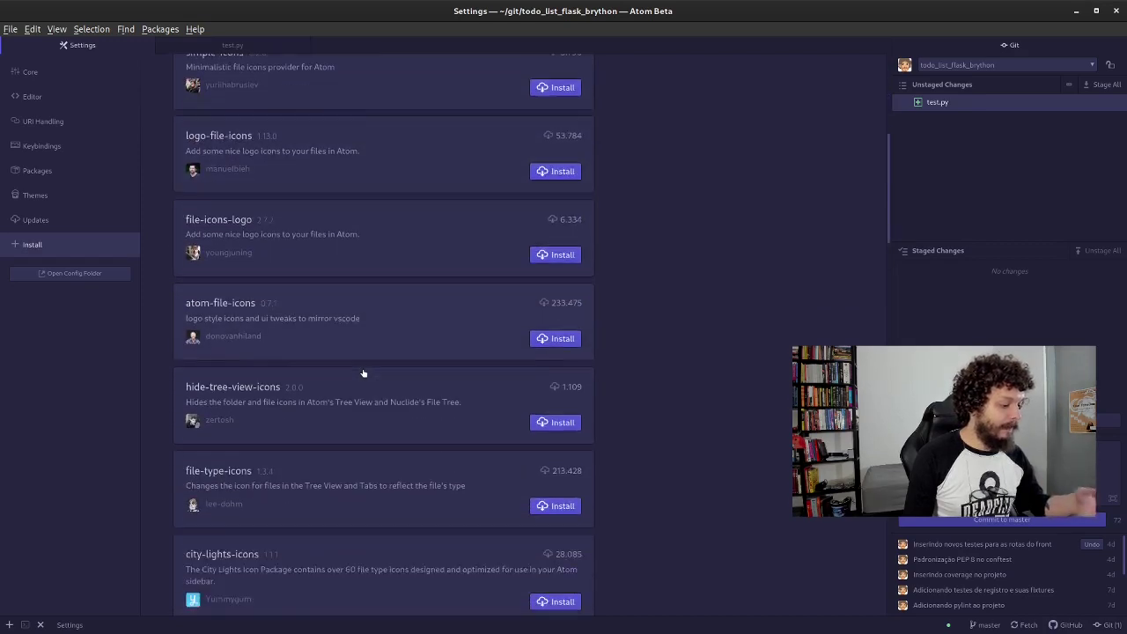
pyautogui.scroll(-2, 362, 373)
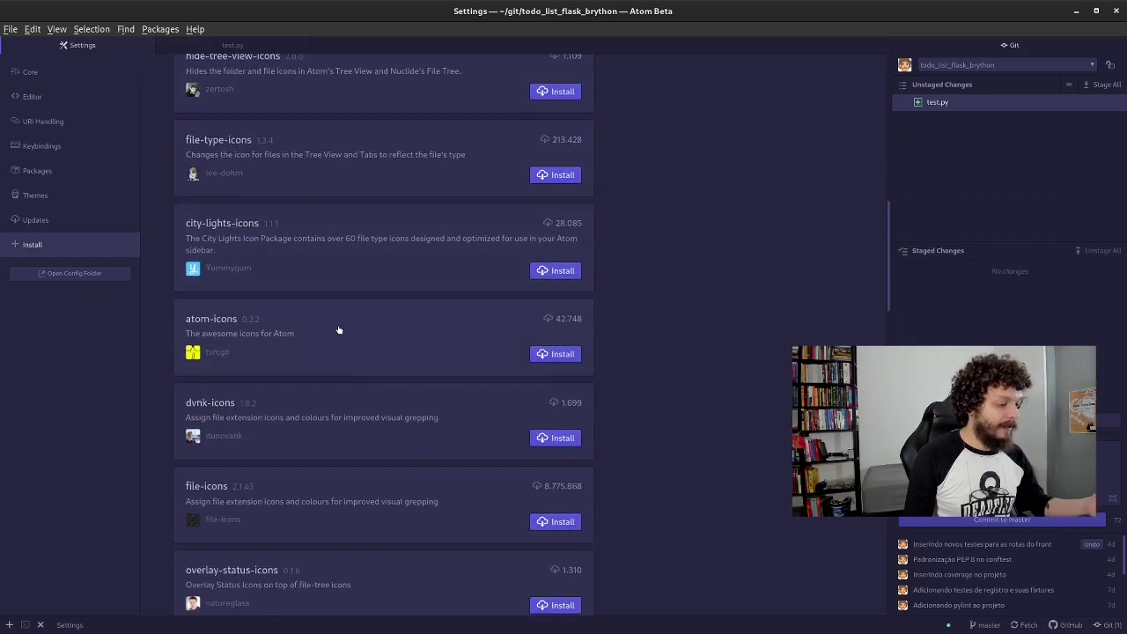
pyautogui.click(338, 325)
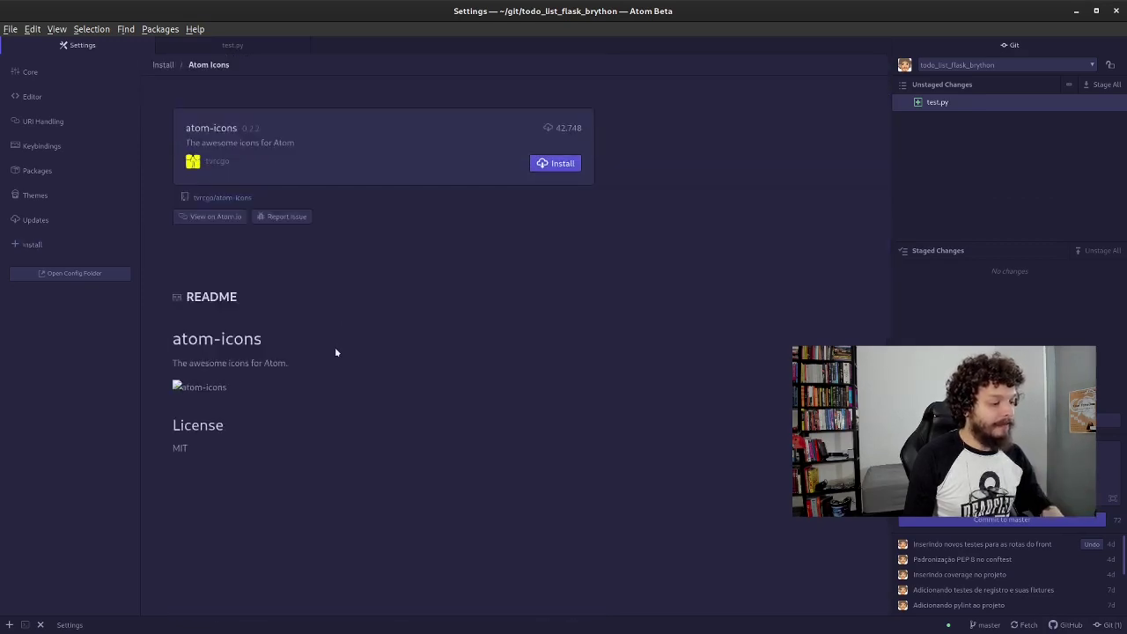
pyautogui.moveTo(175, 388); pyautogui.dragTo(243, 391)
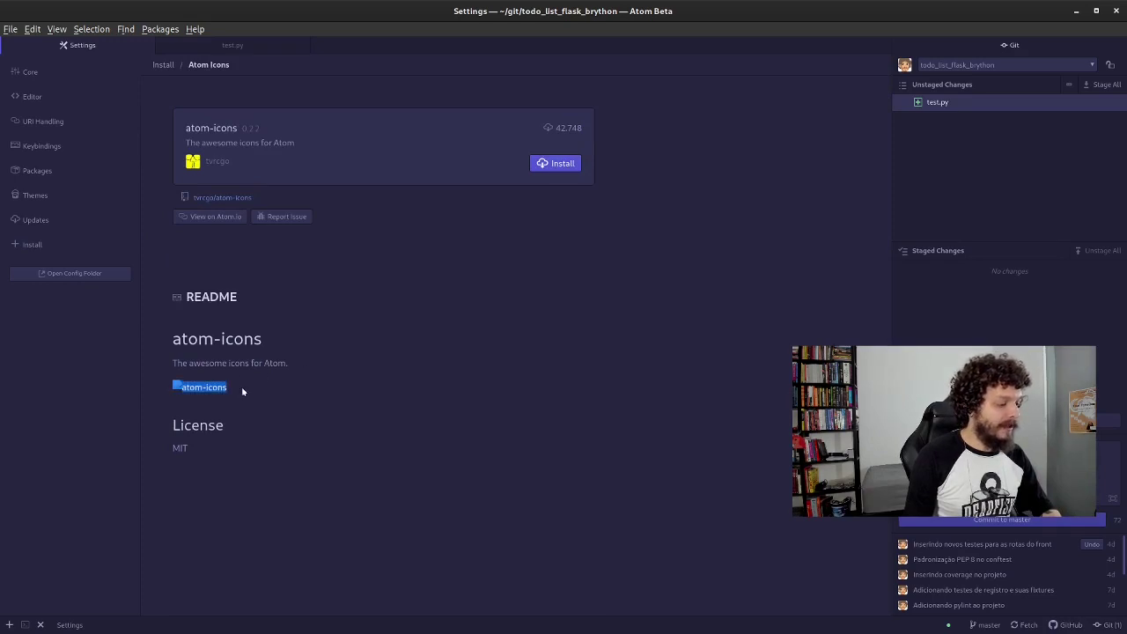
# Step: Find file-icons in the icon package results, examine its icon preview, and install the package
pyautogui.click(162, 65)
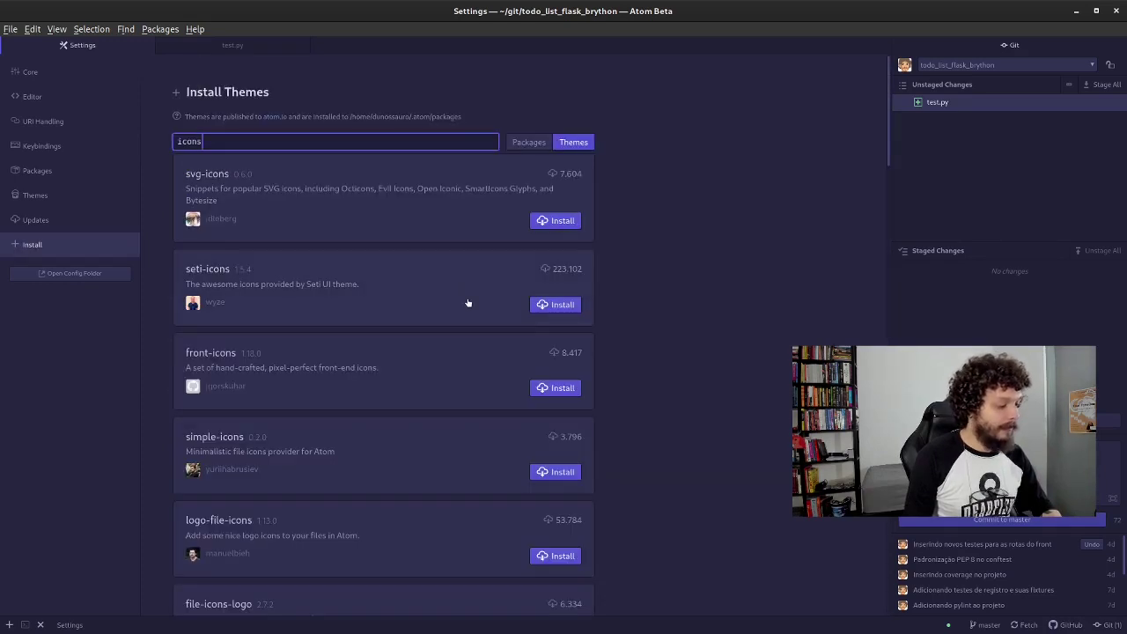
pyautogui.scroll(-5, 468, 300)
pyautogui.scroll(-4, 467, 302)
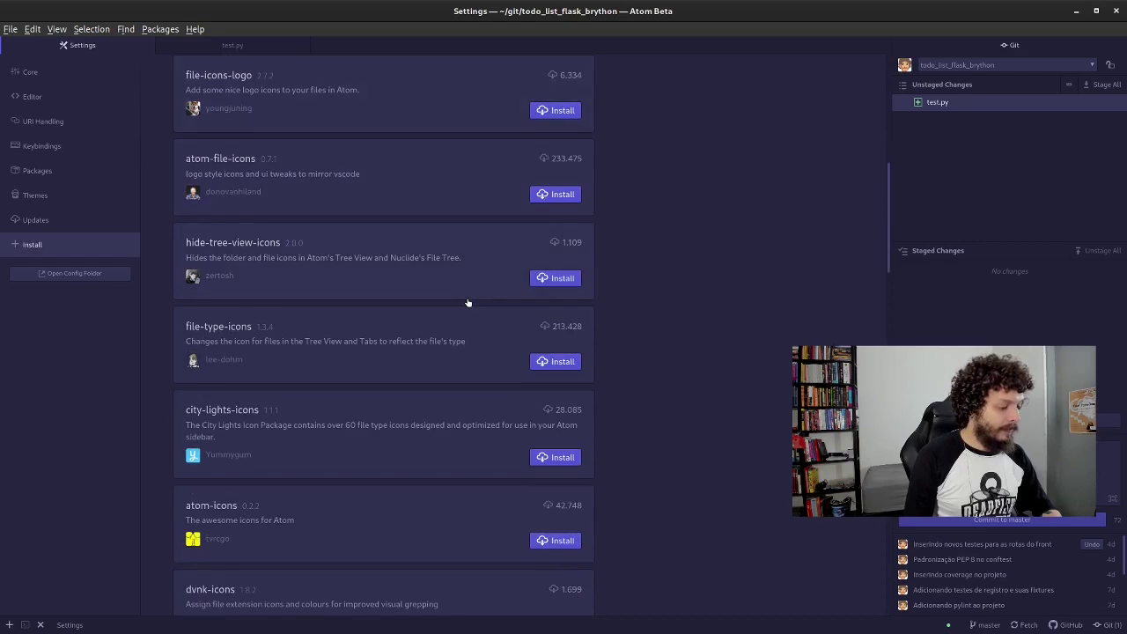
pyautogui.scroll(-4, 468, 302)
pyautogui.scroll(-3, 467, 302)
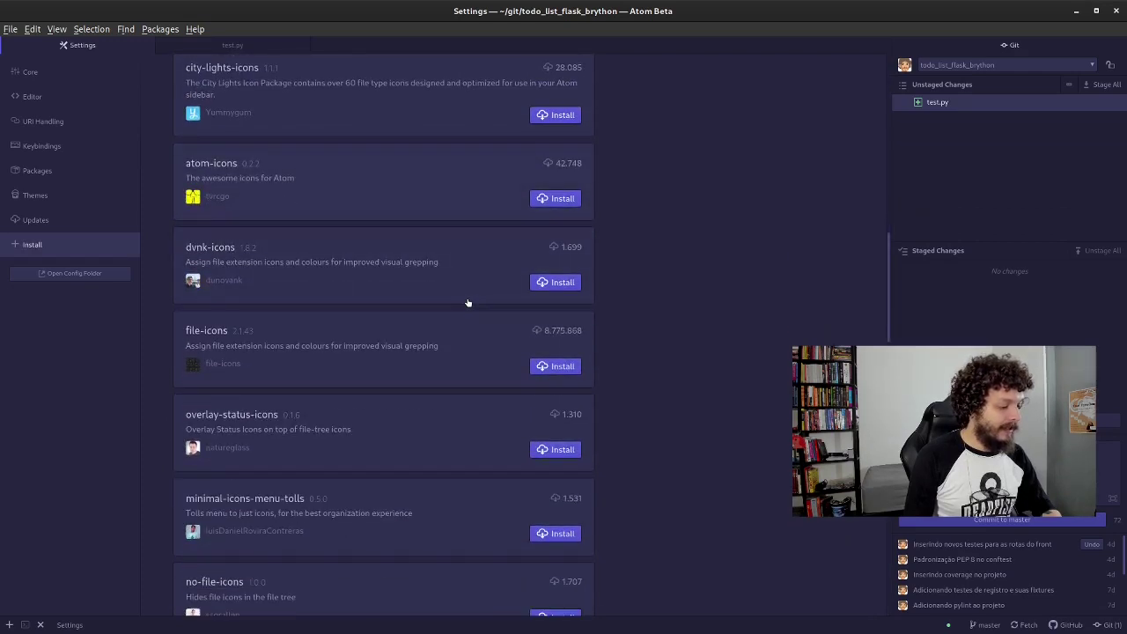
pyautogui.click(447, 342)
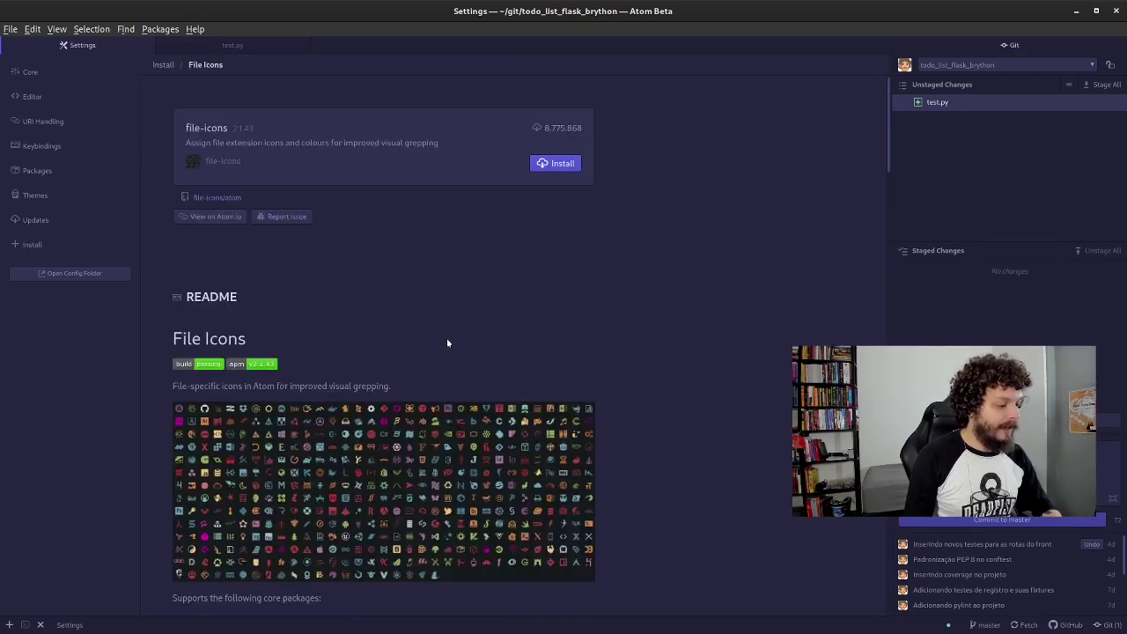
pyautogui.scroll(-4, 472, 346)
pyautogui.scroll(4, 551, 207)
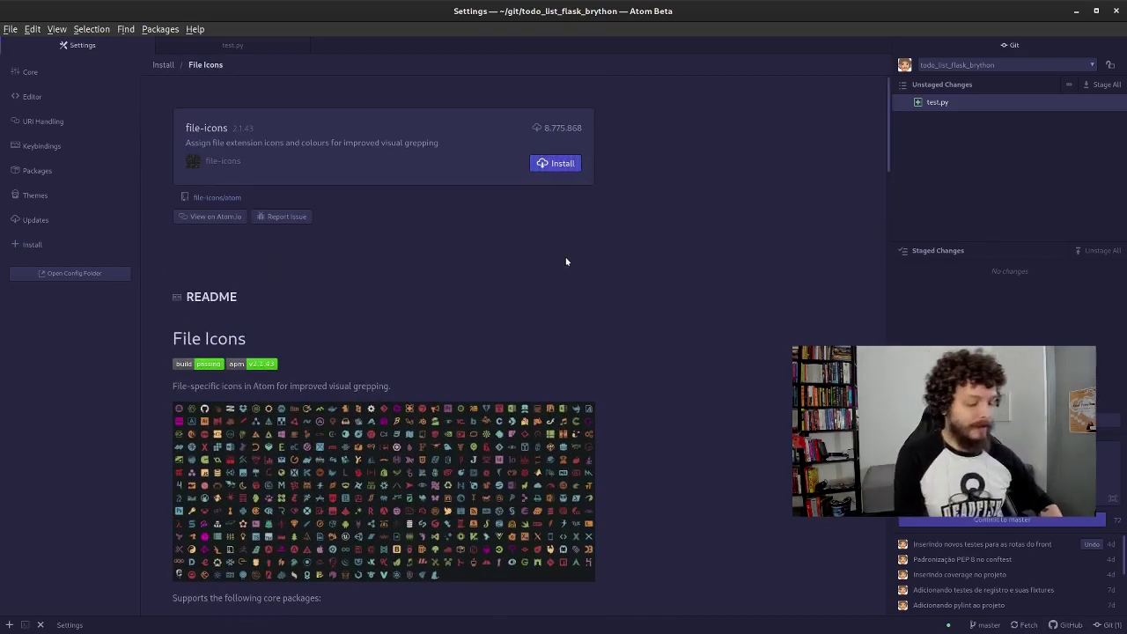
# Step: Show the project tree, preview test_api.py, test_front.py and test_register.py to examine their icons, and close the opened files
pyautogui.hotkey('ctrl', '\\')
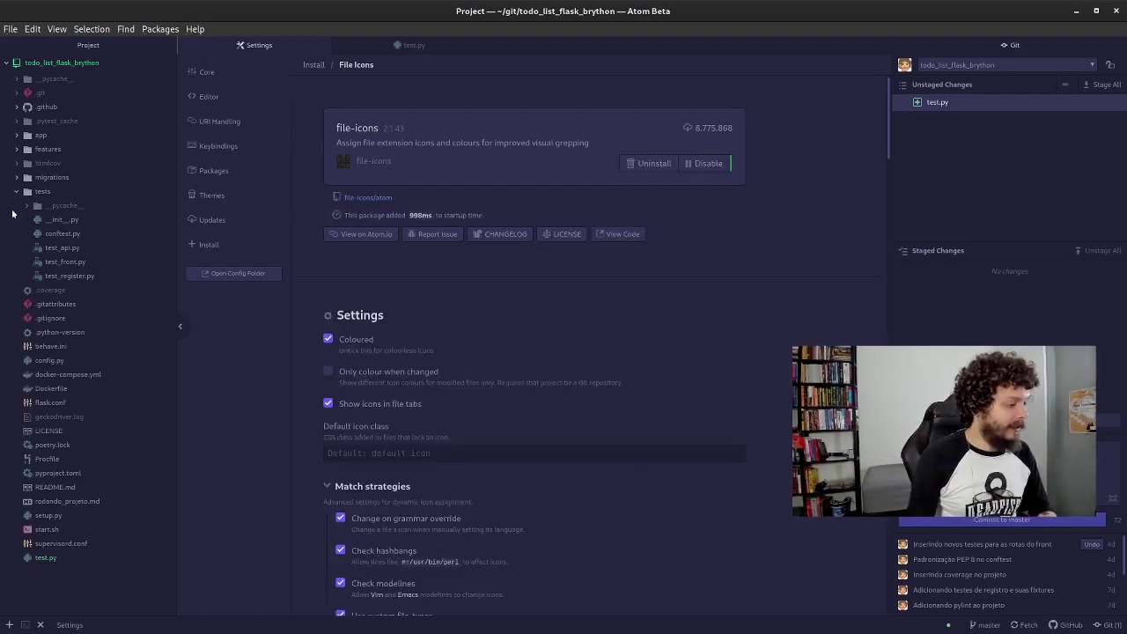
pyautogui.click(47, 250)
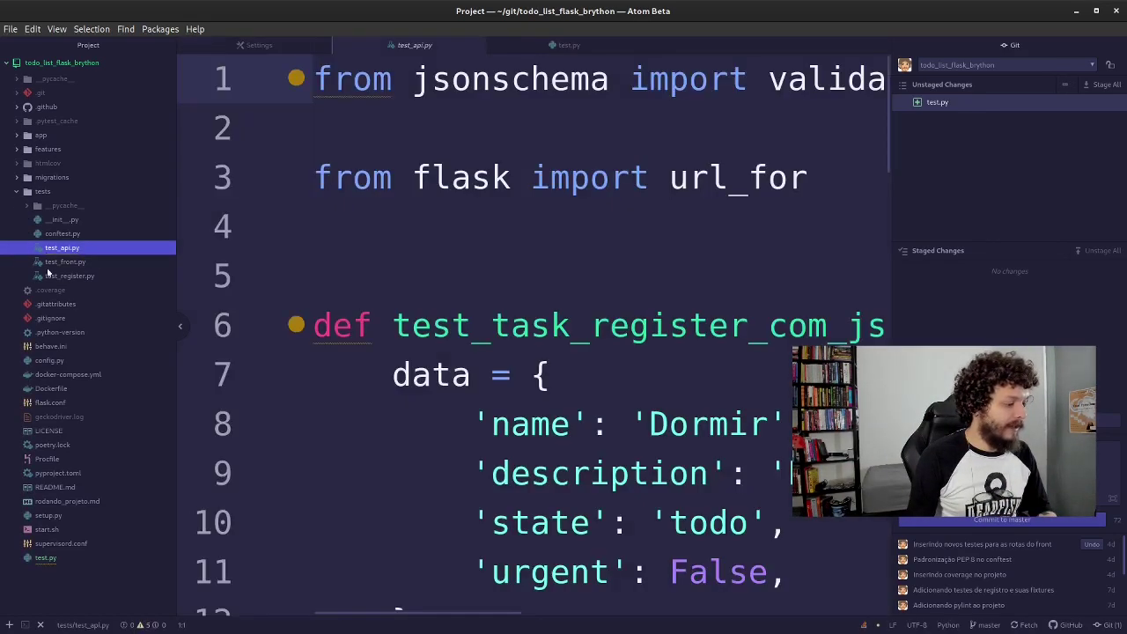
pyautogui.click(49, 261)
pyautogui.click(61, 276)
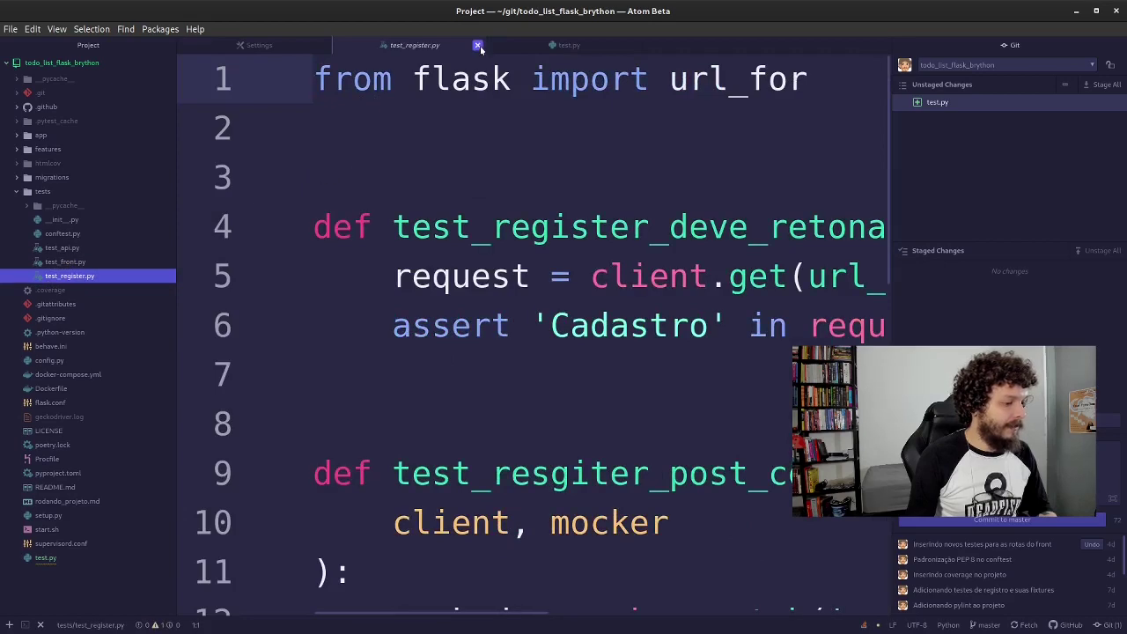
pyautogui.click(477, 45)
pyautogui.click(477, 45)
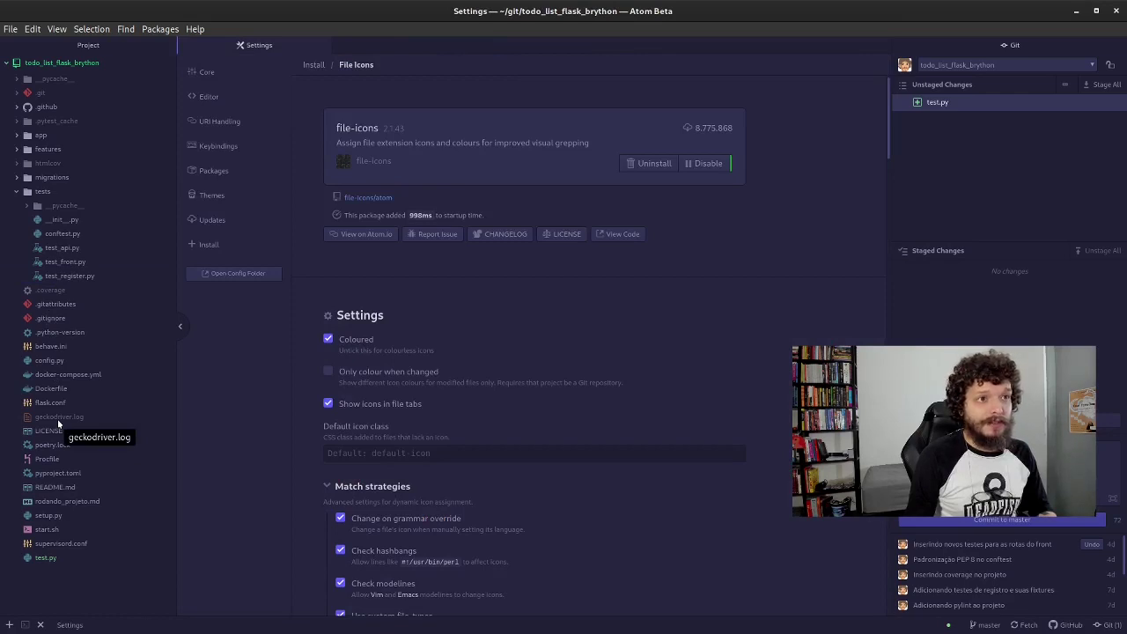
pyautogui.middleClick(258, 45)
pyautogui.click(75, 234)
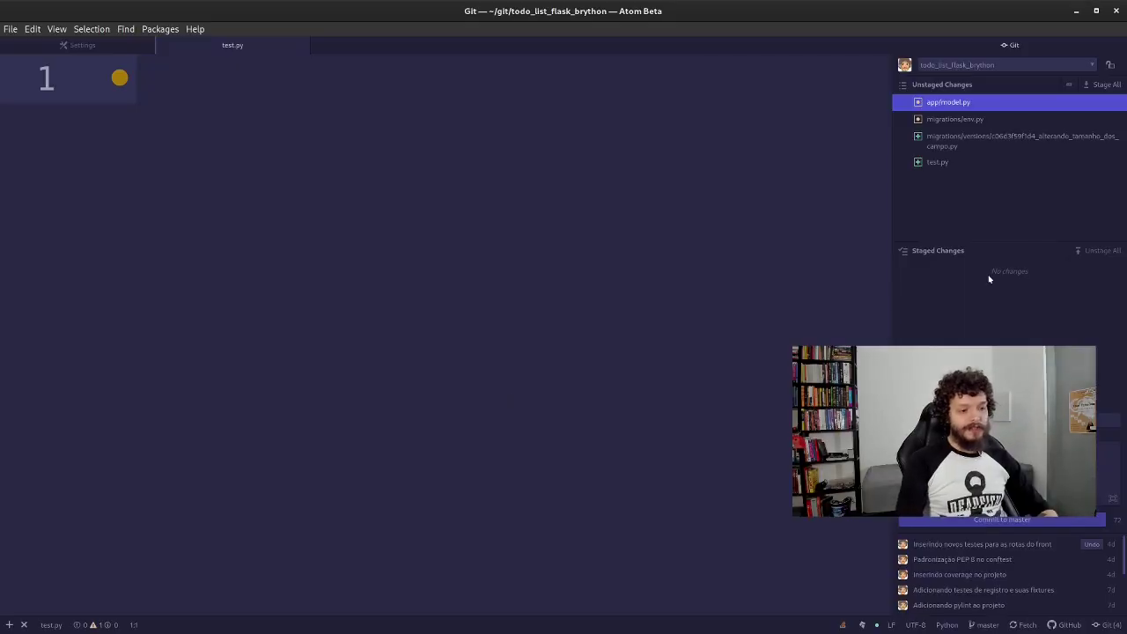
# Step: Discard the unstaged changes to app/model.py, migrations/env.py and the new file in migrations/versions, and close the diff view
pyautogui.click(961, 105)
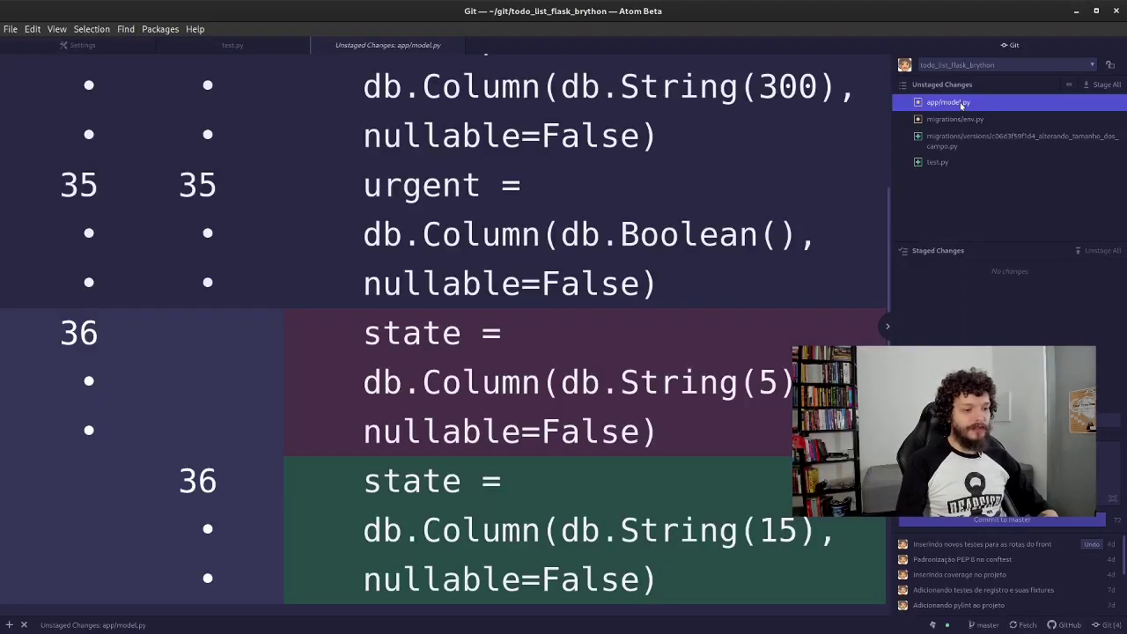
pyautogui.rightClick(960, 105)
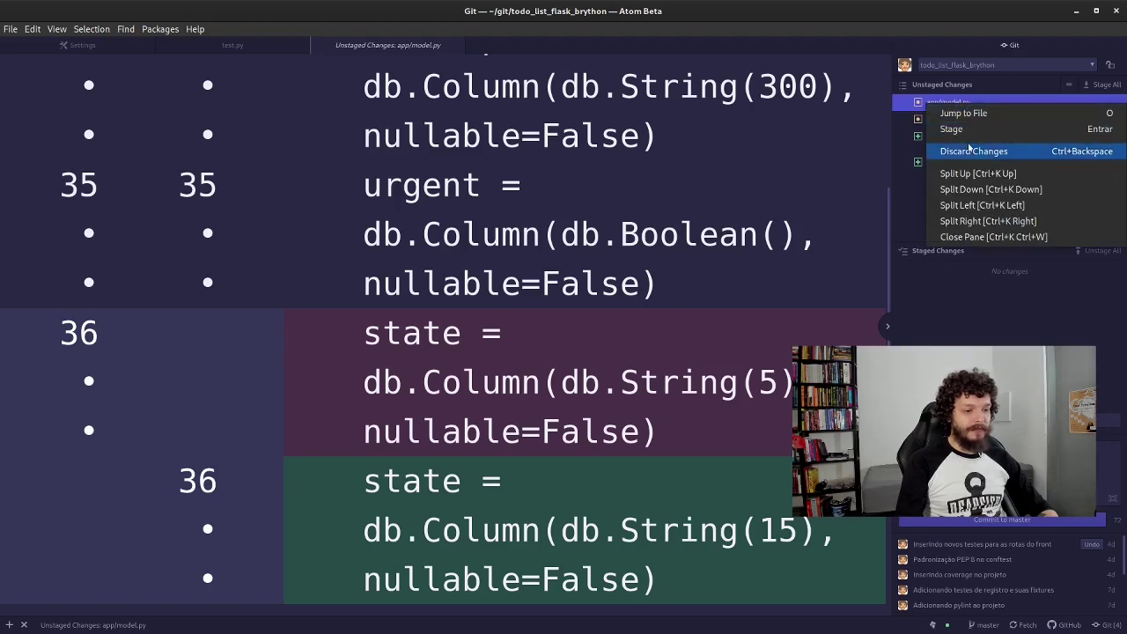
pyautogui.click(971, 149)
pyautogui.rightClick(953, 108)
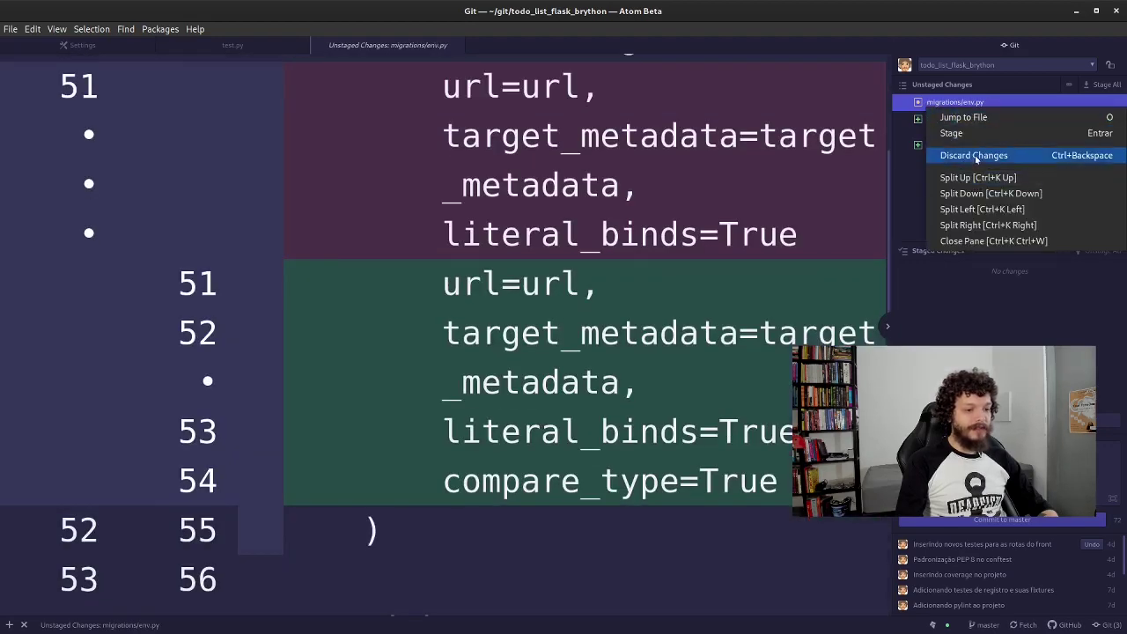
pyautogui.click(975, 155)
pyautogui.rightClick(952, 113)
pyautogui.click(967, 160)
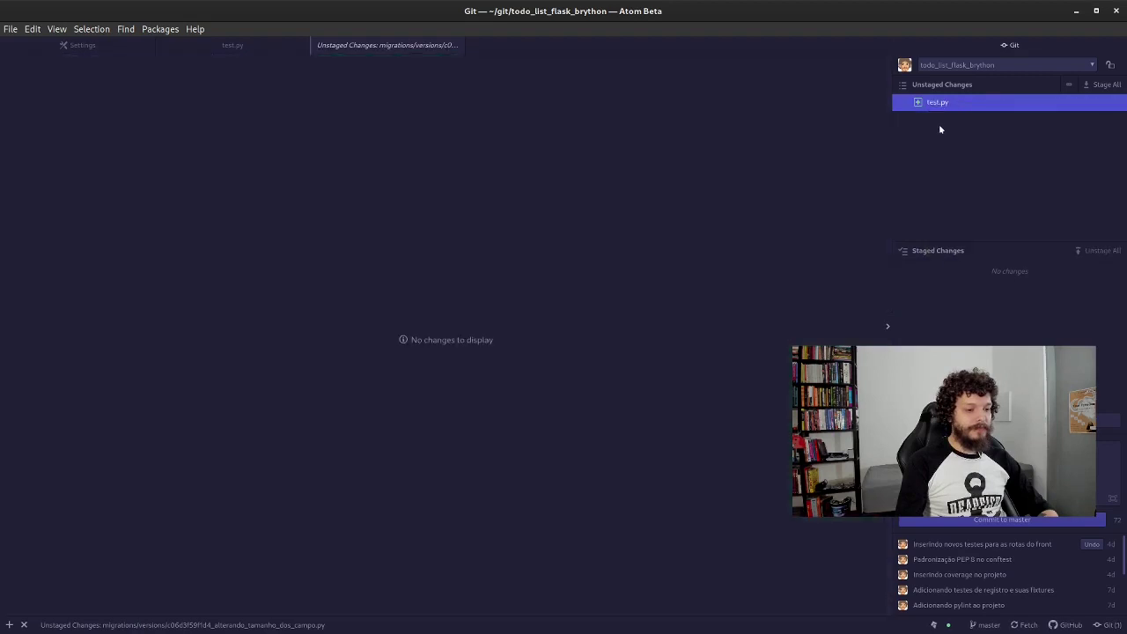
pyautogui.click(455, 44)
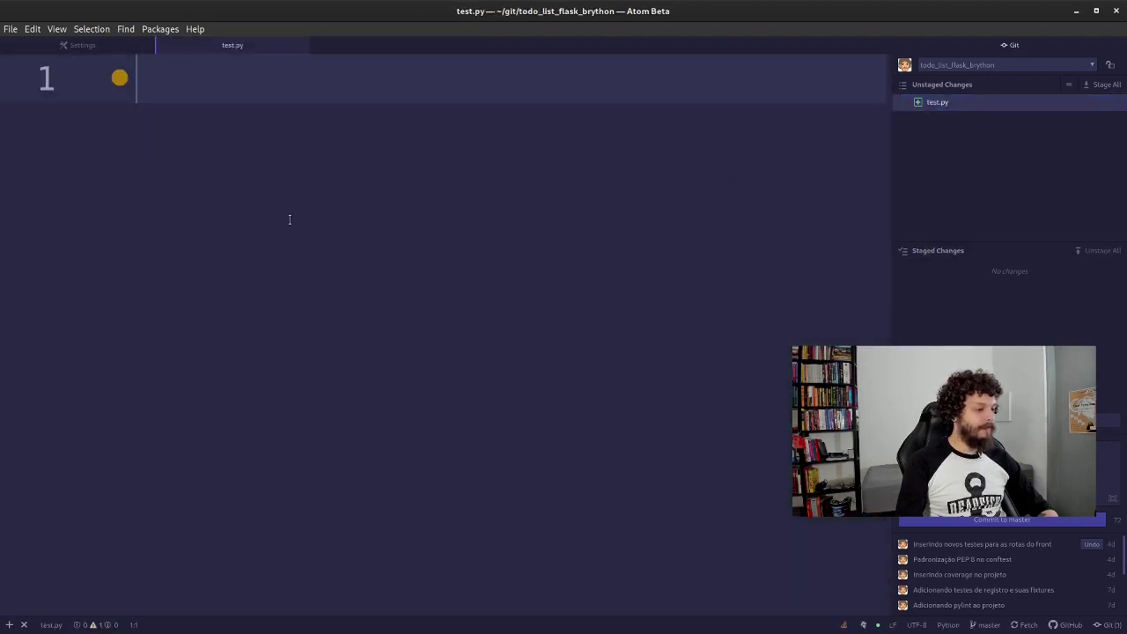
# Step: Enter def in test.py to try the code completion, and undo the entry
pyautogui.write('def')
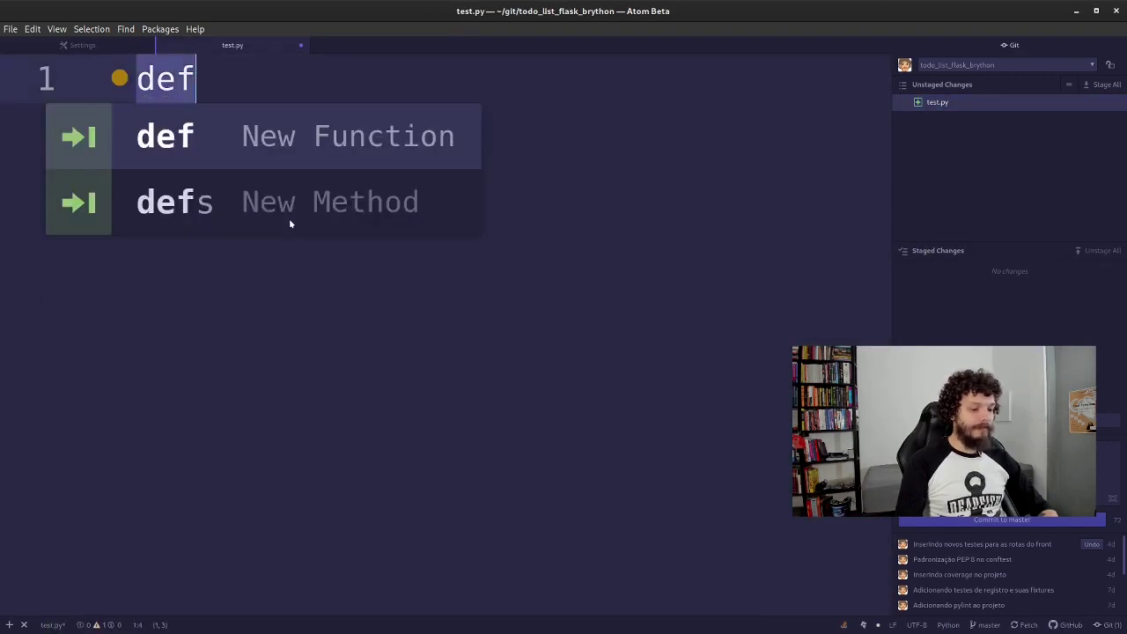
pyautogui.hotkey('ctrl', 'z')
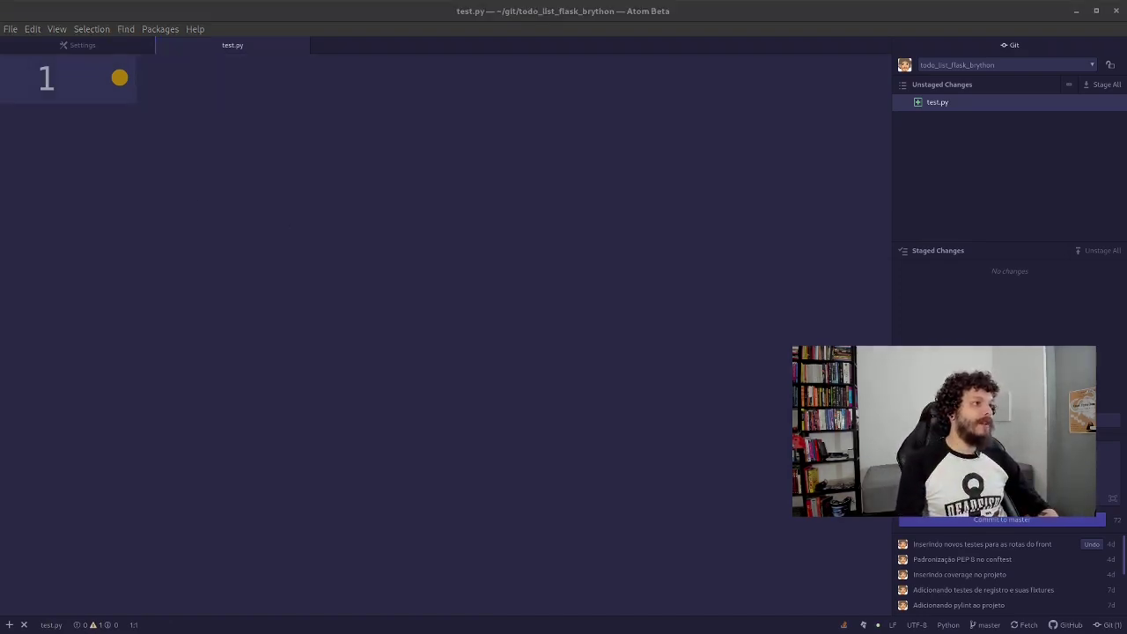
# Step: Switch to the atom_roteiro notes, review the Configurações padrões, Tema and Terminal items, and open the embedded terminal in Atom
pyautogui.hotkey('alt', 'Tab')
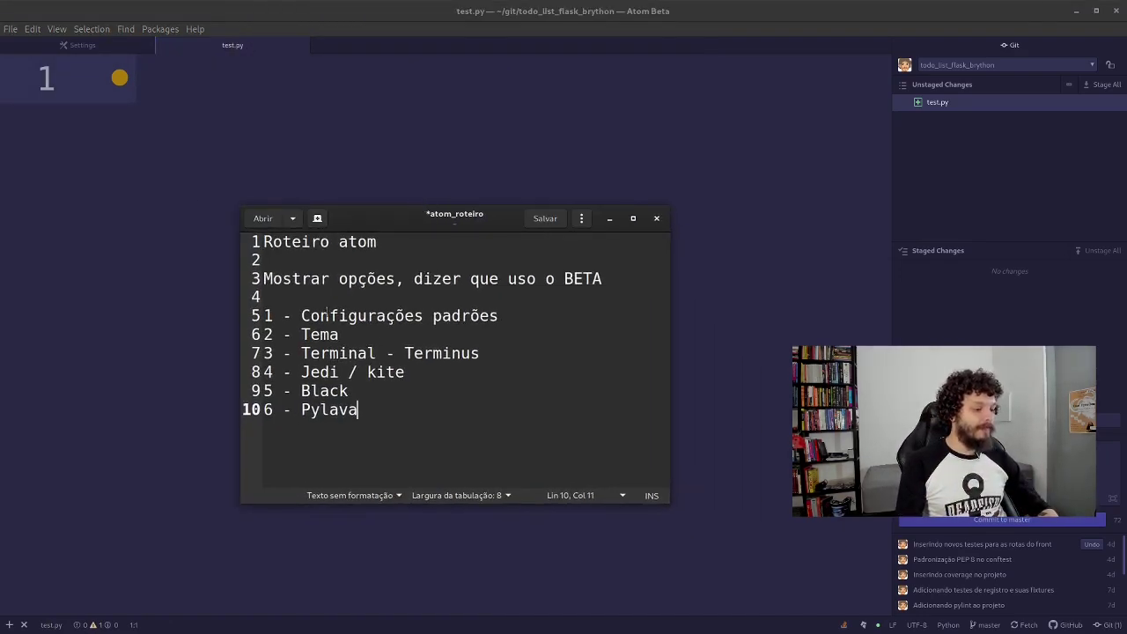
pyautogui.moveTo(326, 316); pyautogui.dragTo(479, 353)
pyautogui.click(338, 336)
pyautogui.doubleClick(319, 336)
pyautogui.click(493, 359)
pyautogui.click(152, 370)
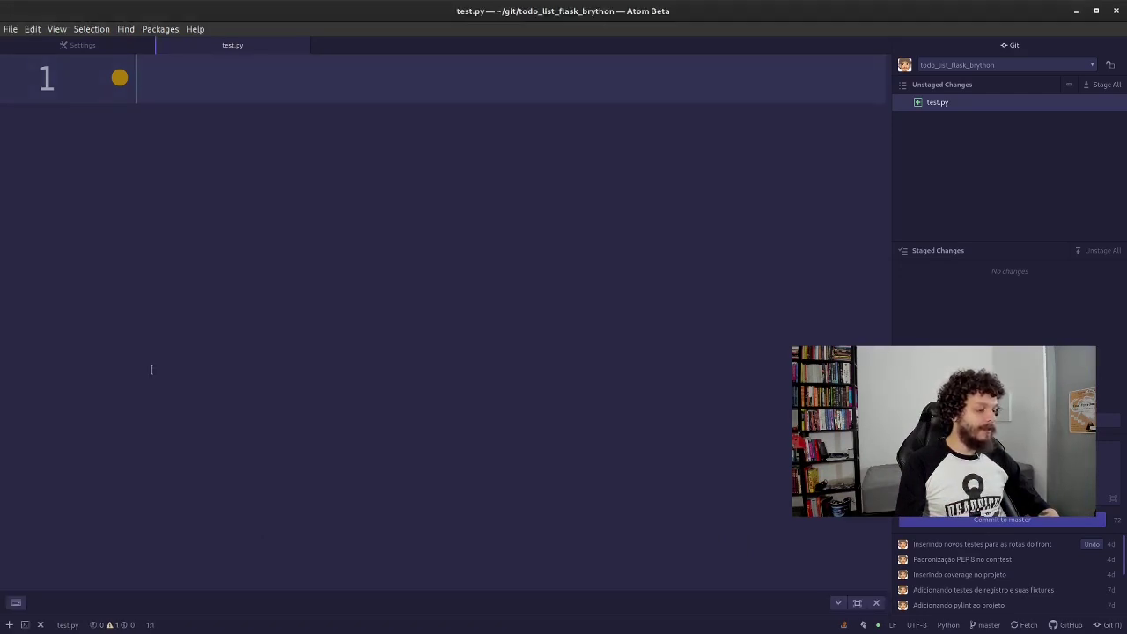
pyautogui.hotkey('ctrl', '`')
# Step: Switch back to the atom_roteiro notes and review the Jedi / kite, Black and Pylava items
pyautogui.hotkey('alt', 'Tab')
pyautogui.moveTo(408, 373); pyautogui.dragTo(301, 372)
pyautogui.click(301, 372)
pyautogui.doubleClick(369, 372)
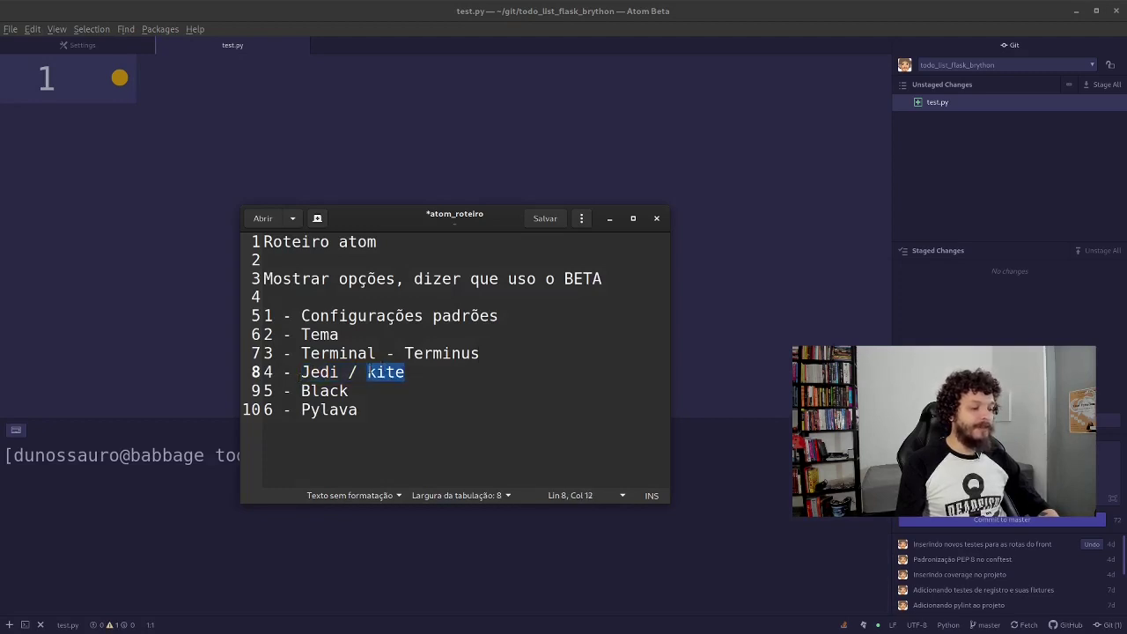
pyautogui.doubleClick(313, 371)
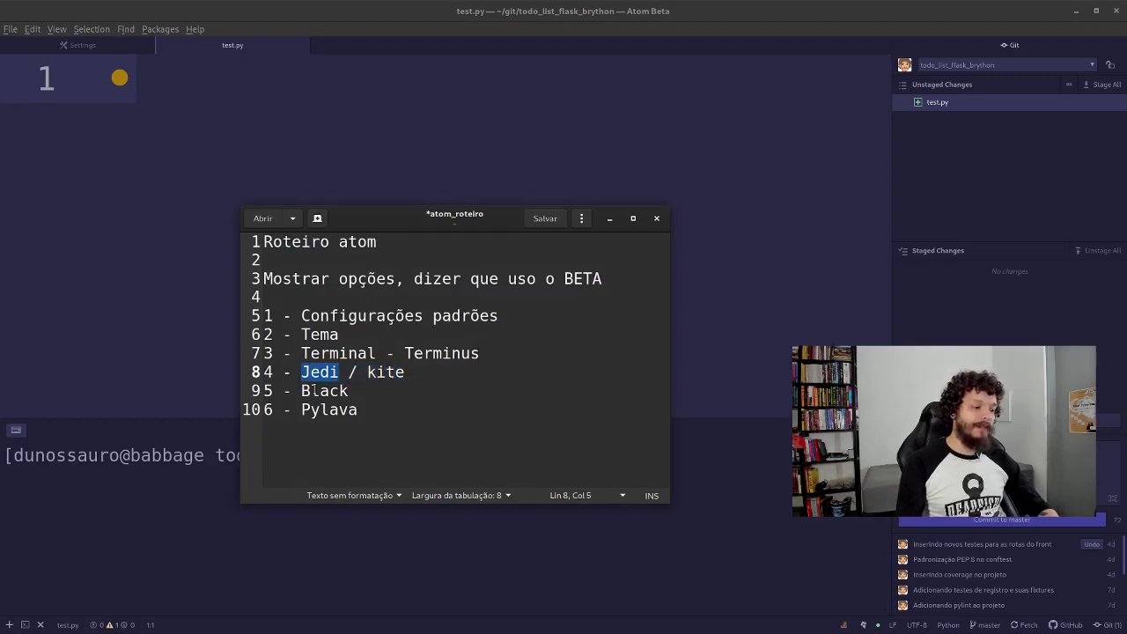
pyautogui.doubleClick(314, 390)
pyautogui.doubleClick(319, 410)
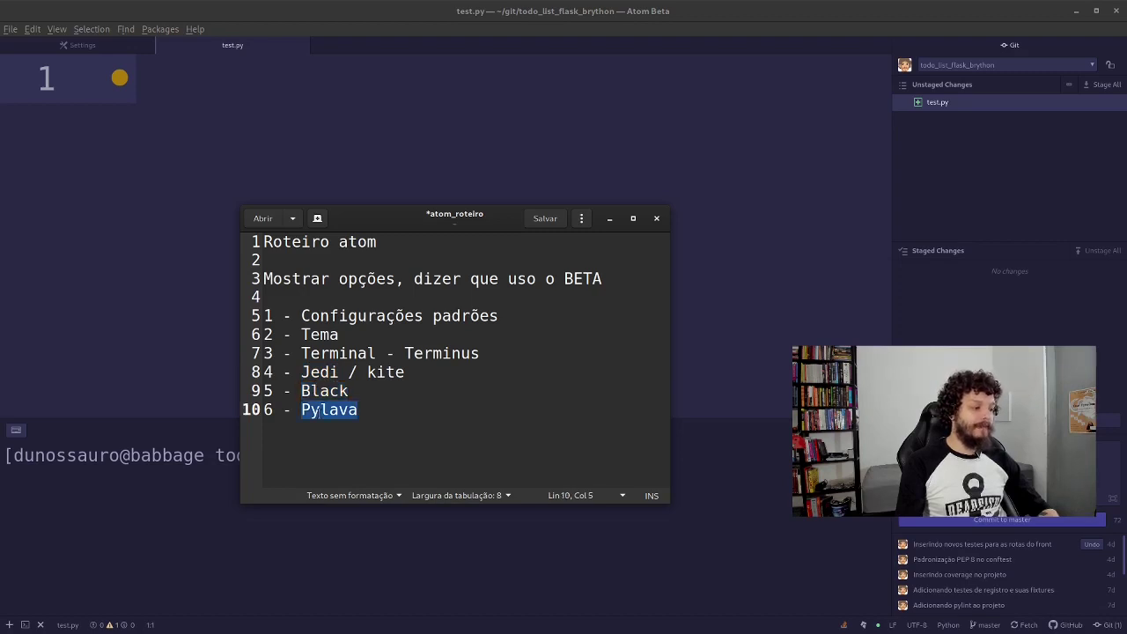
# Step: Return to Atom's settings and search the installable packages for black
pyautogui.click(148, 265)
pyautogui.click(83, 44)
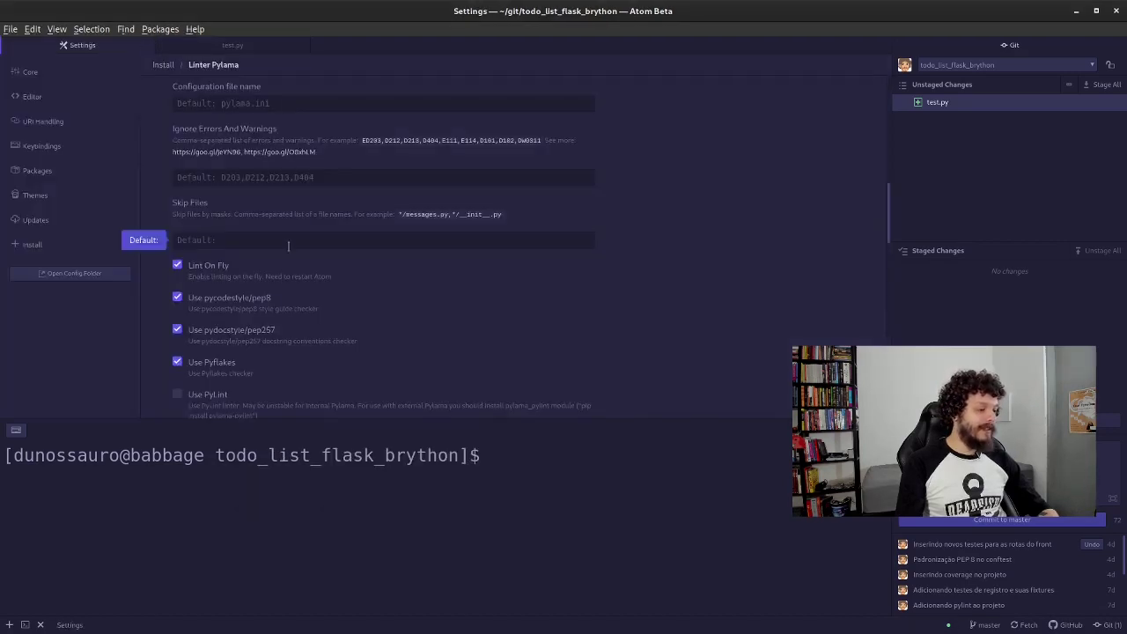
pyautogui.scroll(4, 170, 78)
pyautogui.click(168, 66)
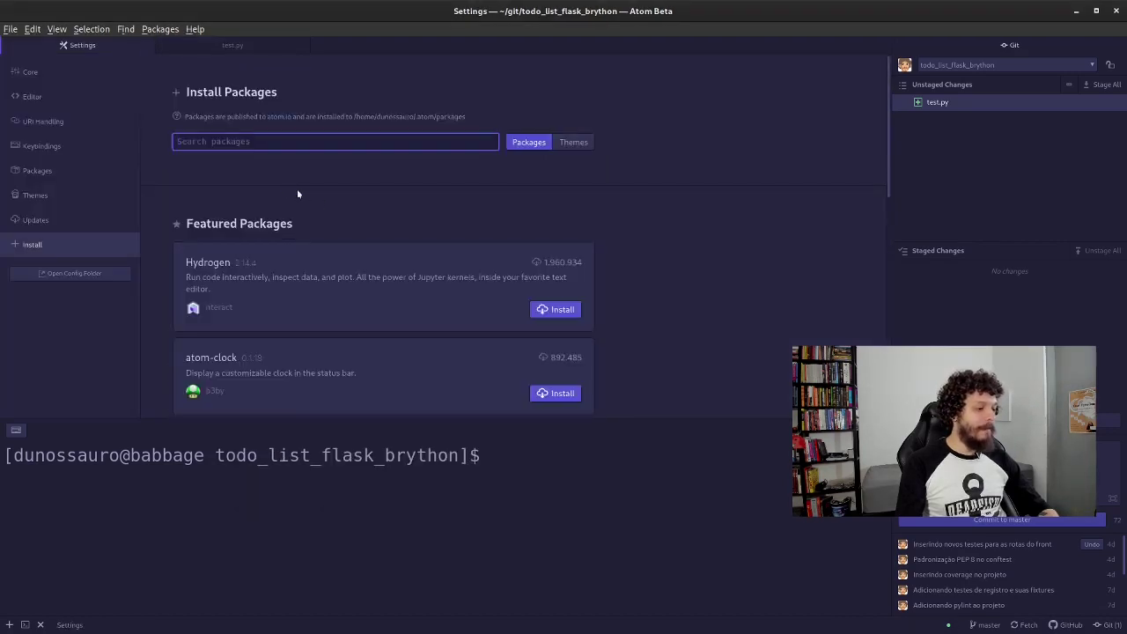
pyautogui.scroll(-1, 296, 193)
pyautogui.write('black')
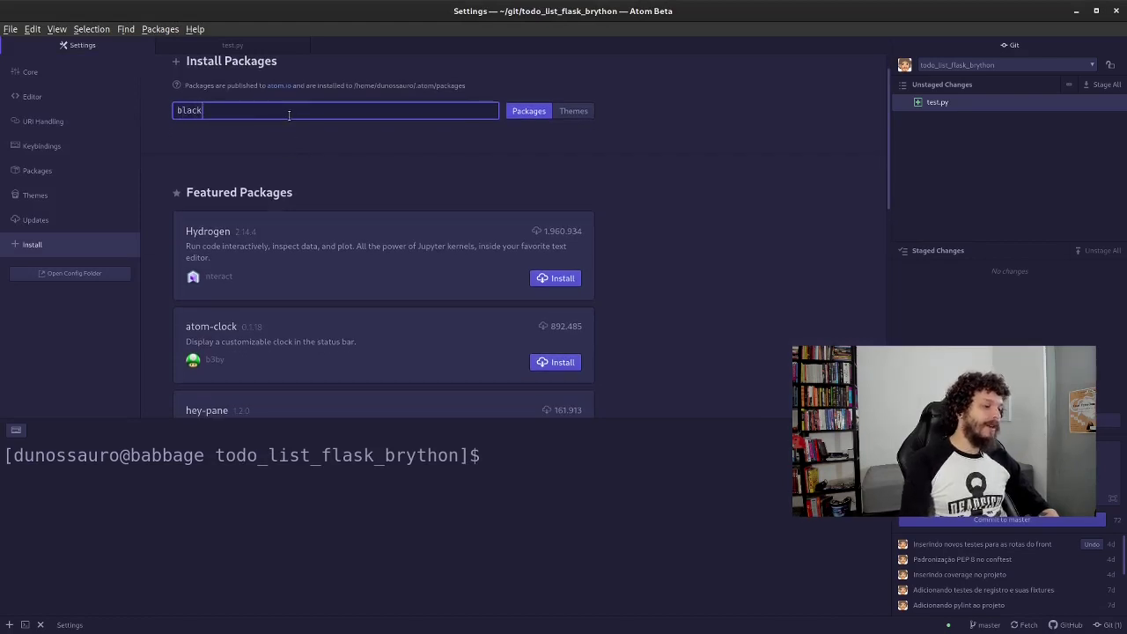
pyautogui.press('Return')
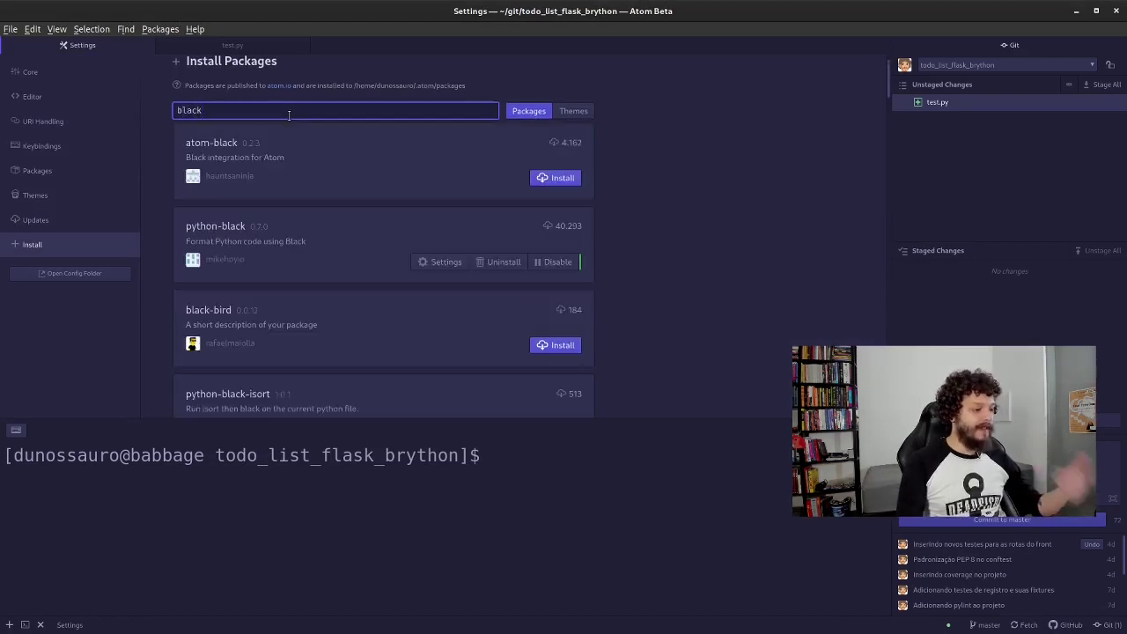
# Step: Open the python-black package settings and examine the maximum line length and string normalization options
pyautogui.click(300, 261)
pyautogui.scroll(-5, 340, 297)
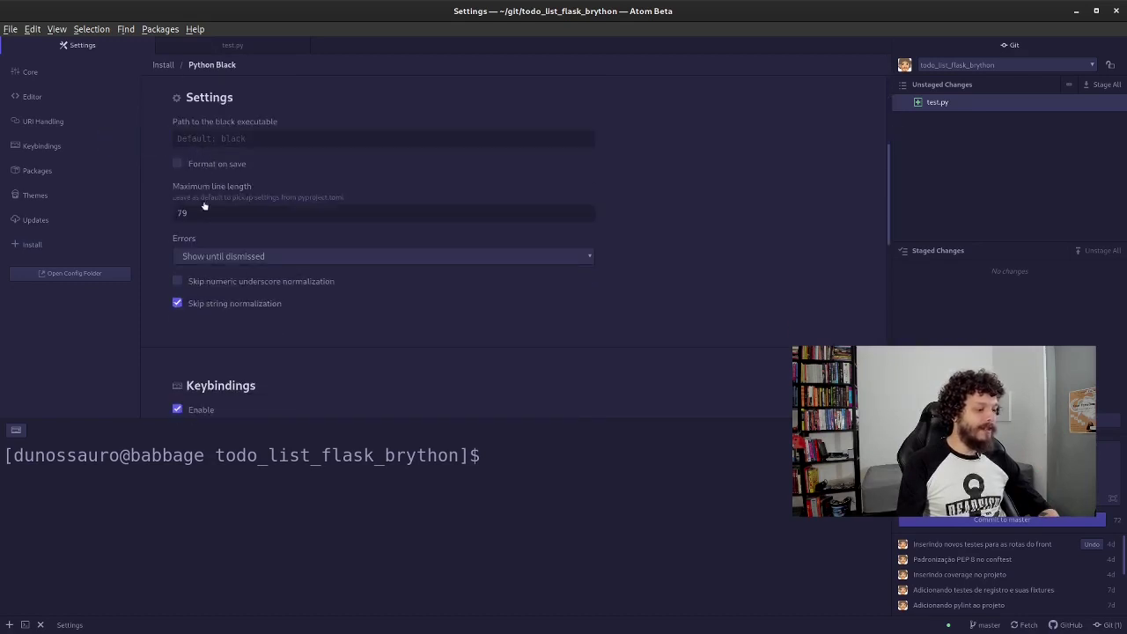
pyautogui.click(204, 213)
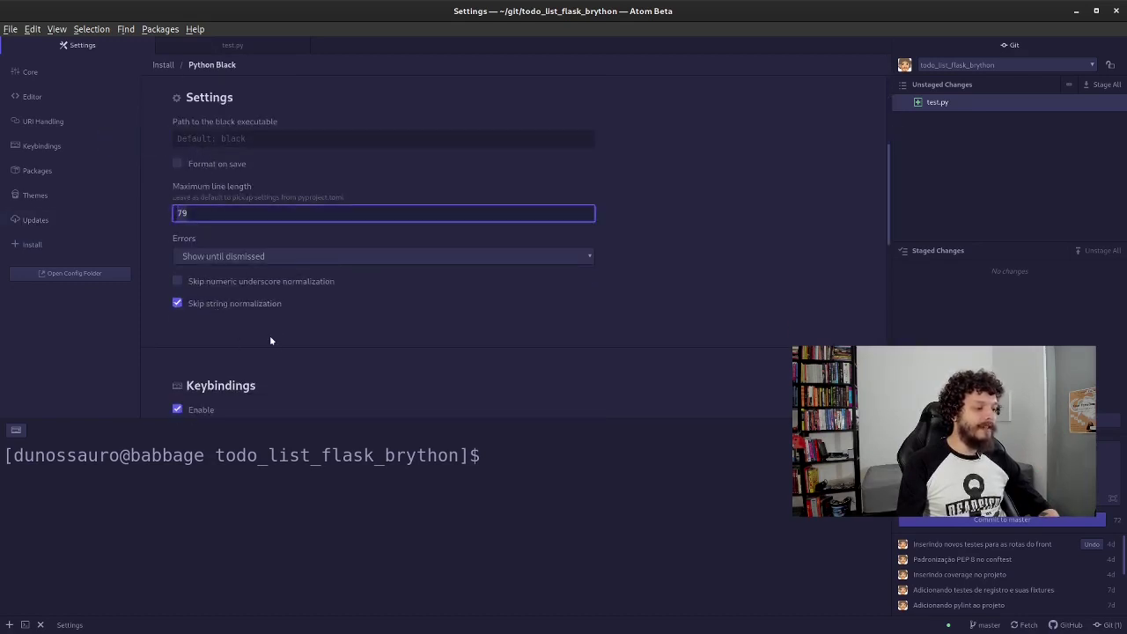
# Step: Check the Pylava item in the atom_roteiro notes and go back to the package search results in Atom
pyautogui.hotkey('alt', 'Tab')
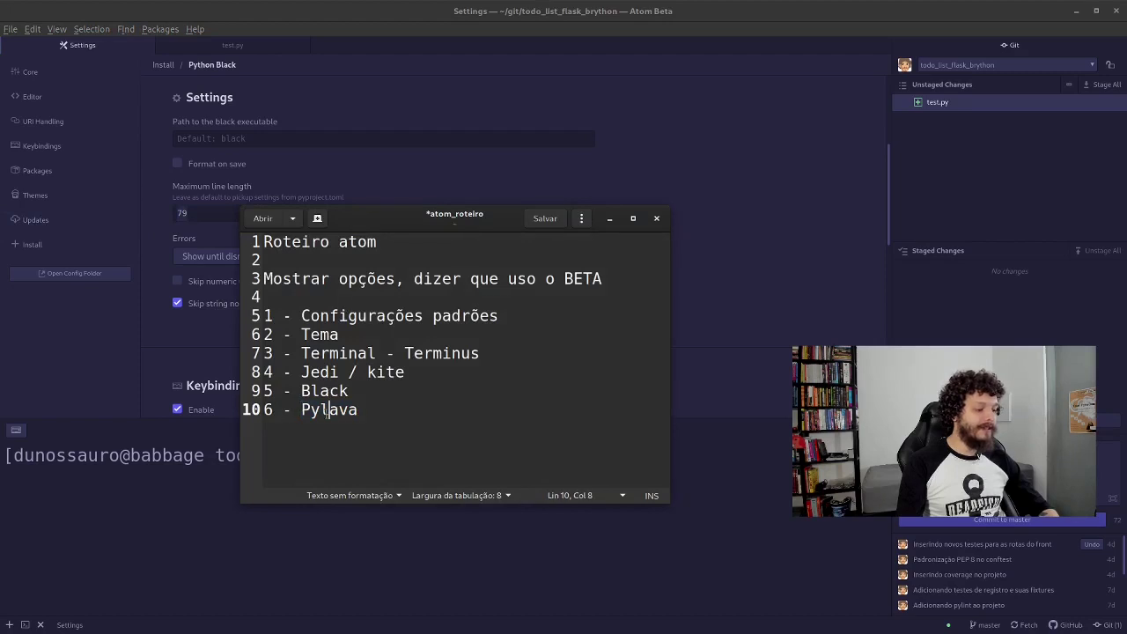
pyautogui.doubleClick(326, 411)
pyautogui.click(852, 297)
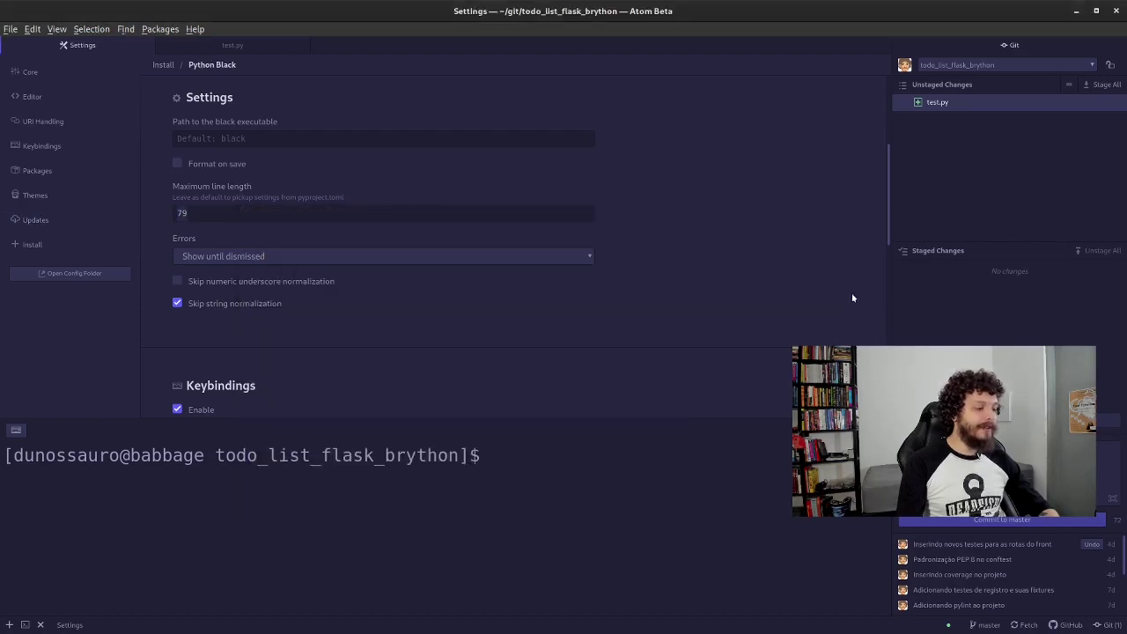
pyautogui.click(164, 65)
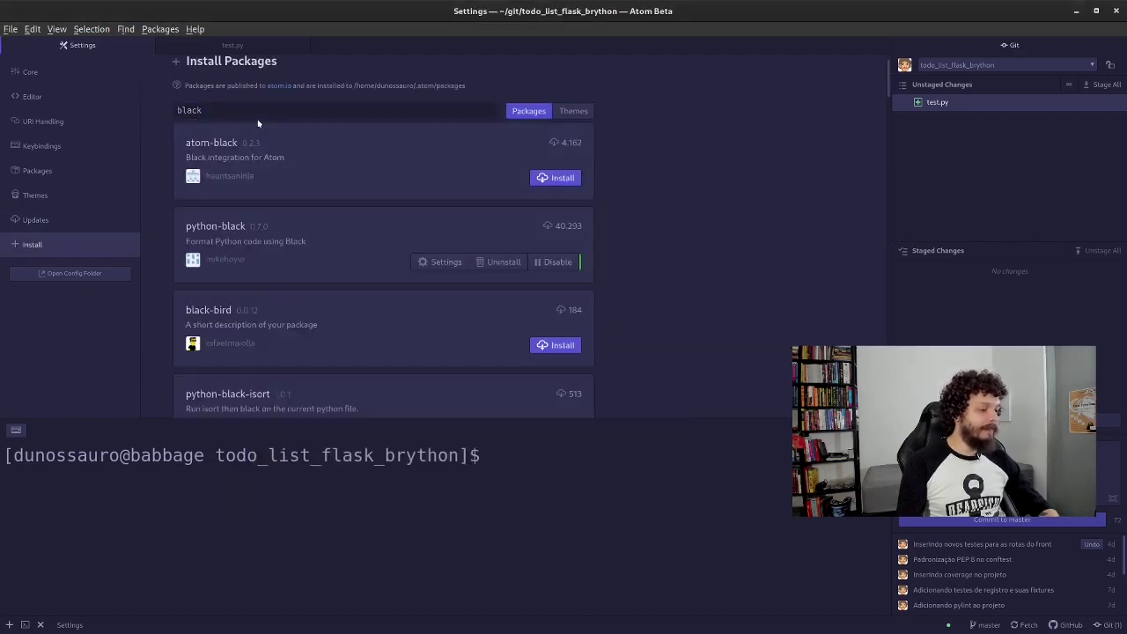
# Step: Search the installable packages for pylama and open the settings of the Linter Pylama package
pyautogui.click(256, 114)
pyautogui.hotkey('ctrl', 'a')
pyautogui.write('py')
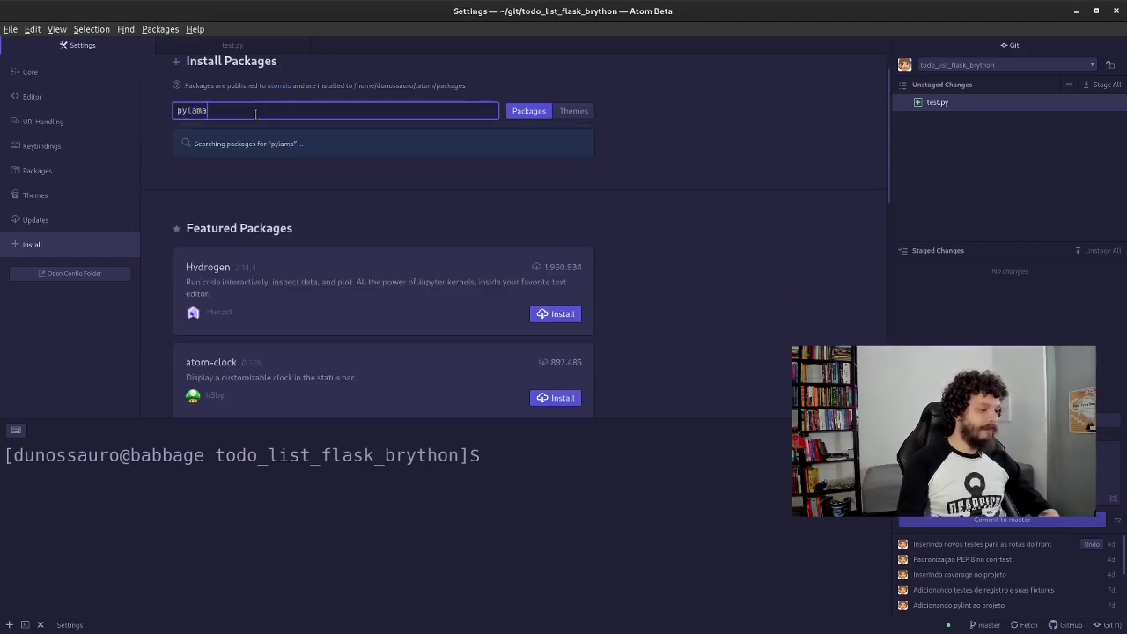
pyautogui.click(441, 178)
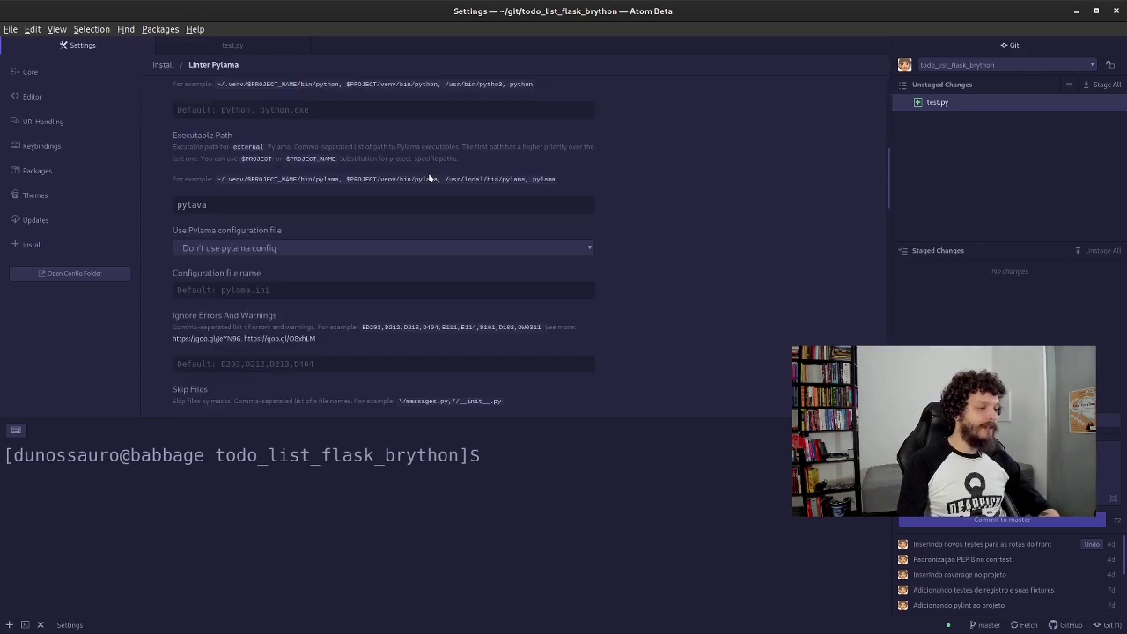
# Step: Review the executable path and the Pylama Version choices in the Linter Pylama settings, leaving the version on external
pyautogui.click(266, 203)
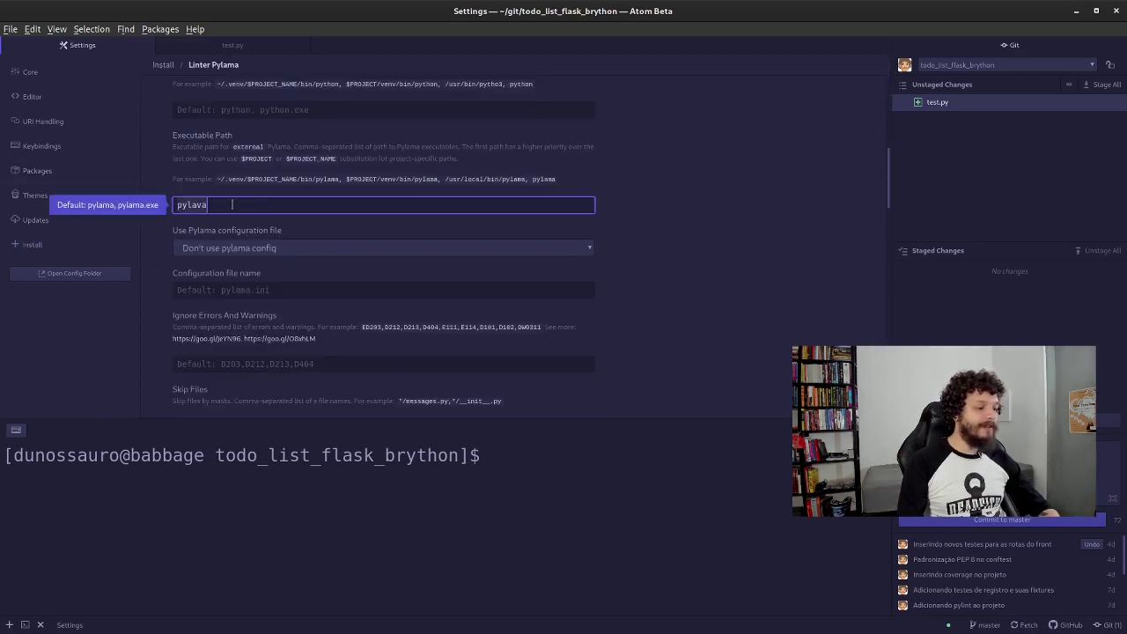
pyautogui.scroll(3, 233, 199)
pyautogui.scroll(2, 233, 199)
pyautogui.click(226, 191)
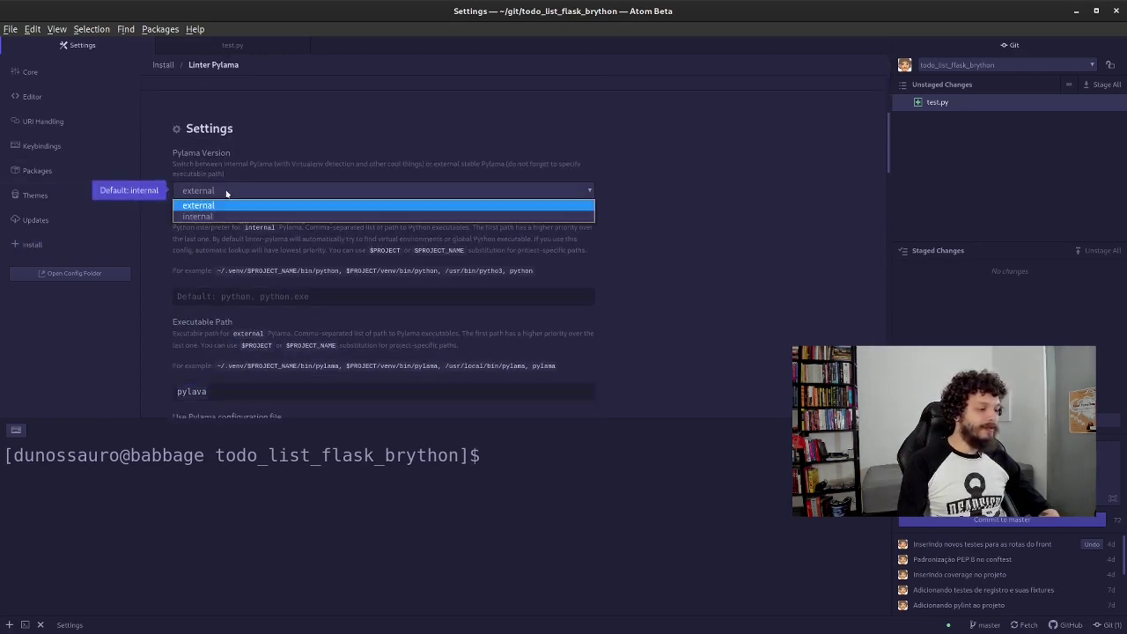
pyautogui.click(224, 205)
pyautogui.click(194, 192)
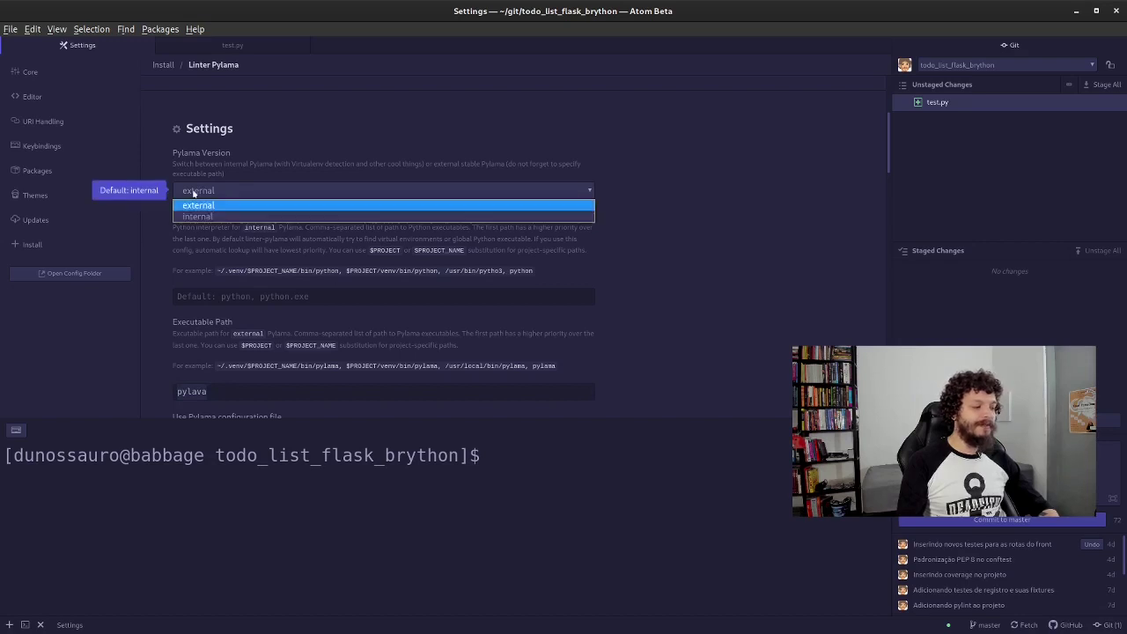
pyautogui.click(176, 245)
# Step: Examine the Linter Pylama options for ignored errors, skipped files, linting on the fly and the individual checkers
pyautogui.scroll(-5, 176, 235)
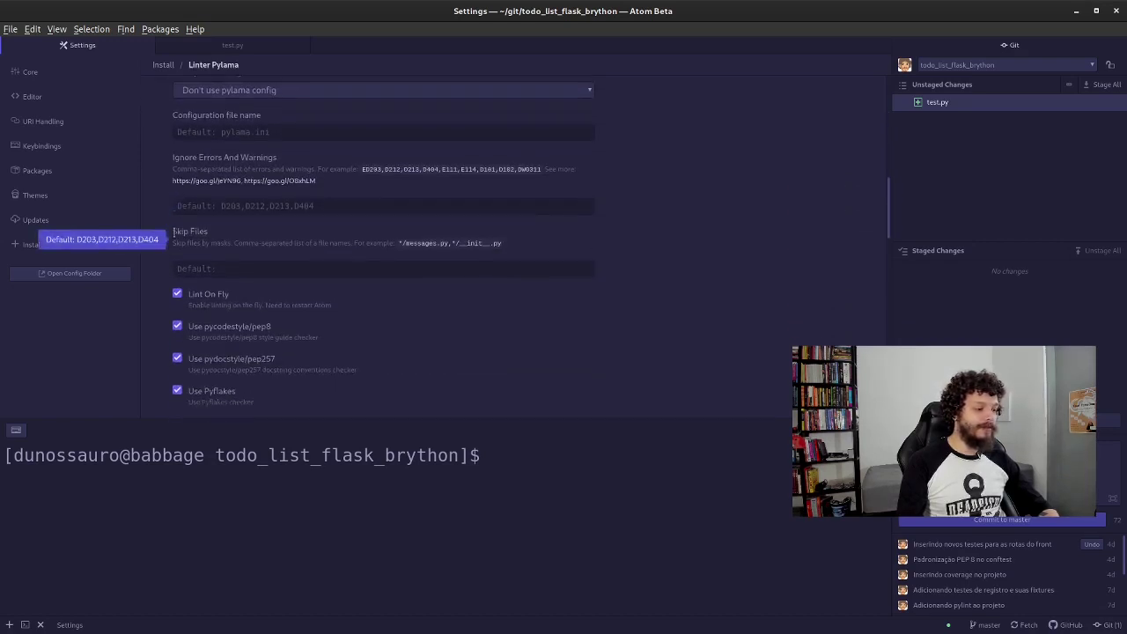
pyautogui.scroll(-2, 174, 234)
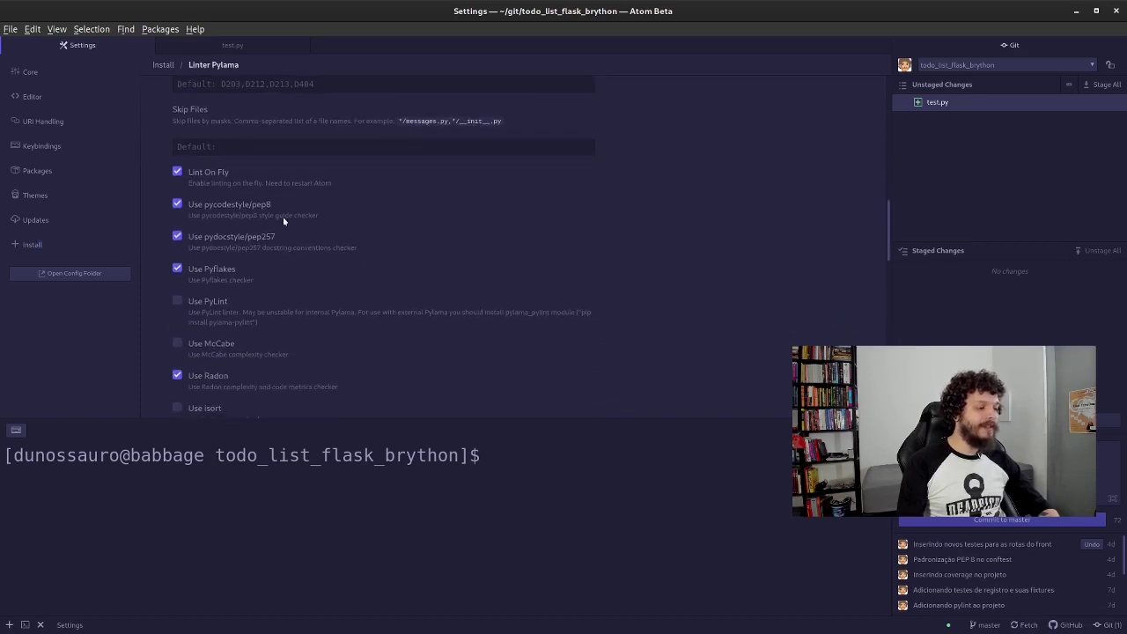
pyautogui.scroll(-1, 286, 213)
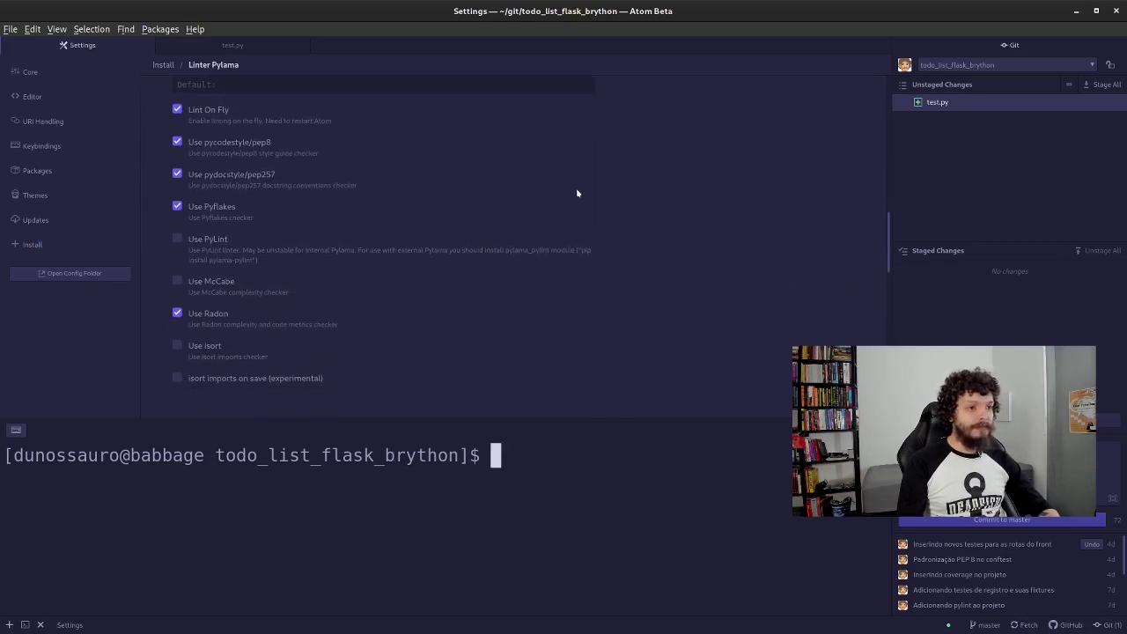